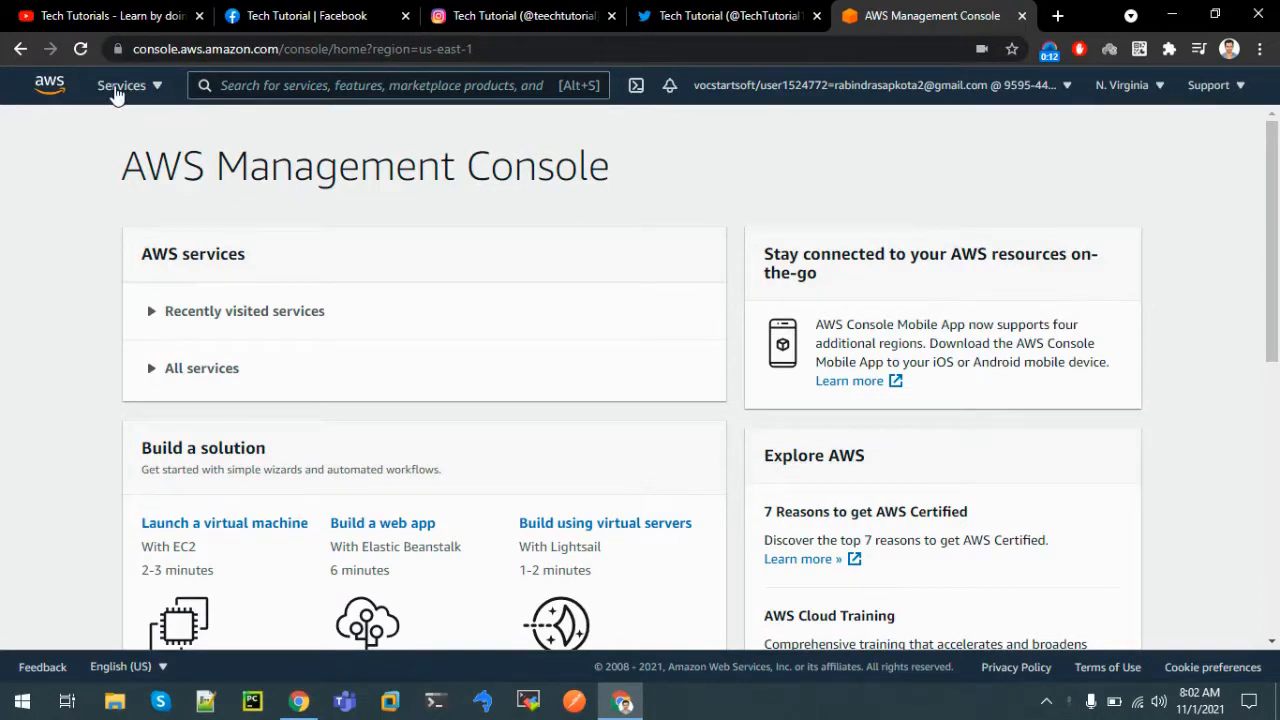
Open the EC2 service through the console search and start launching a new instance.
click(252, 86)
text(e)
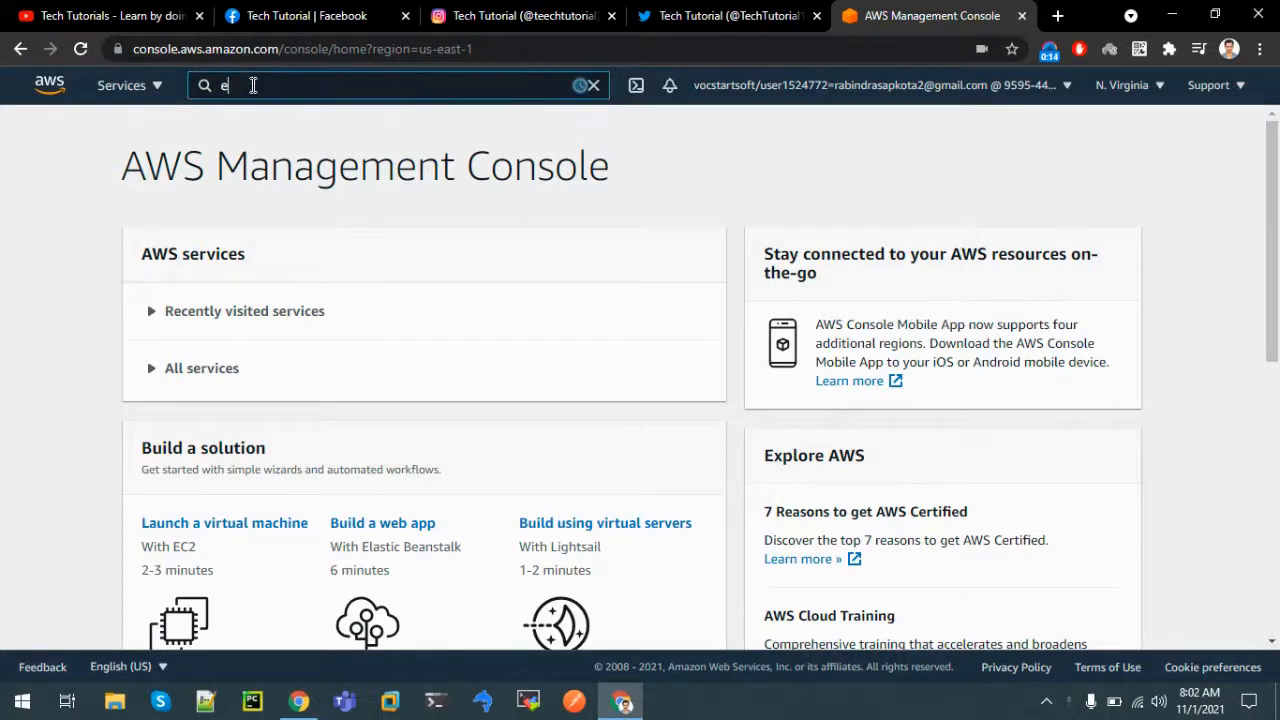
text(c2)
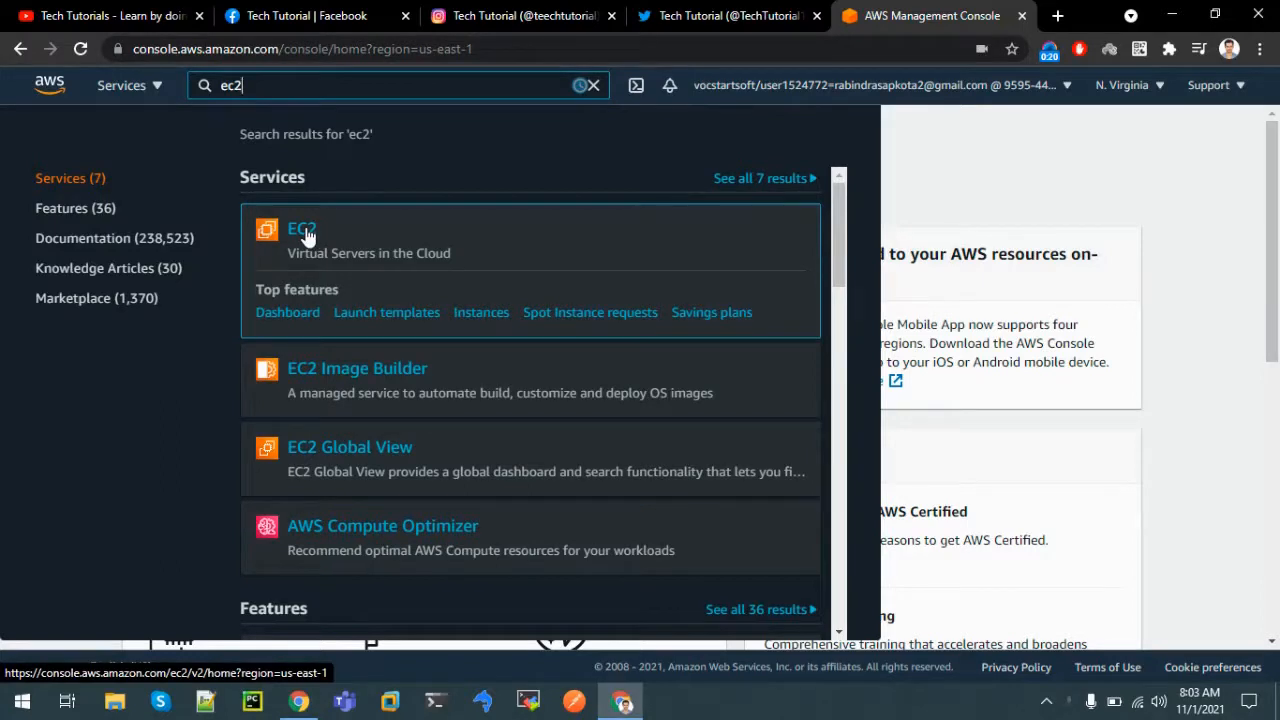
click(308, 233)
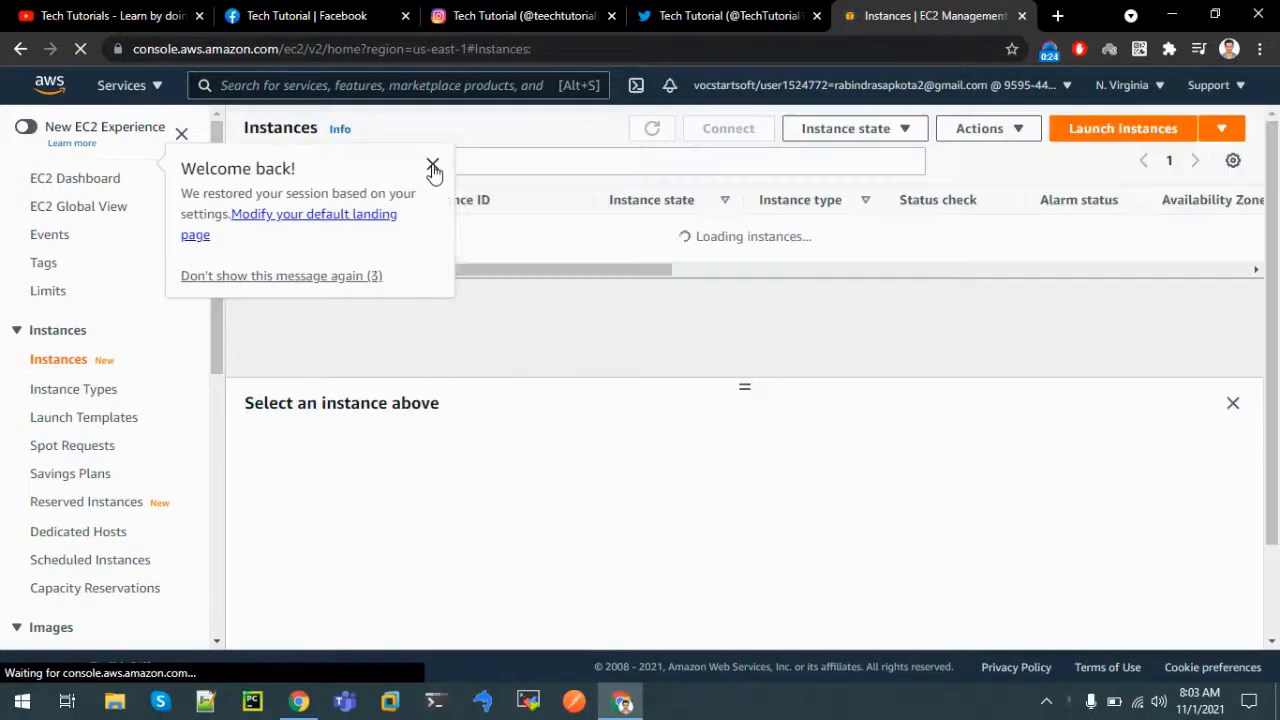
click(431, 166)
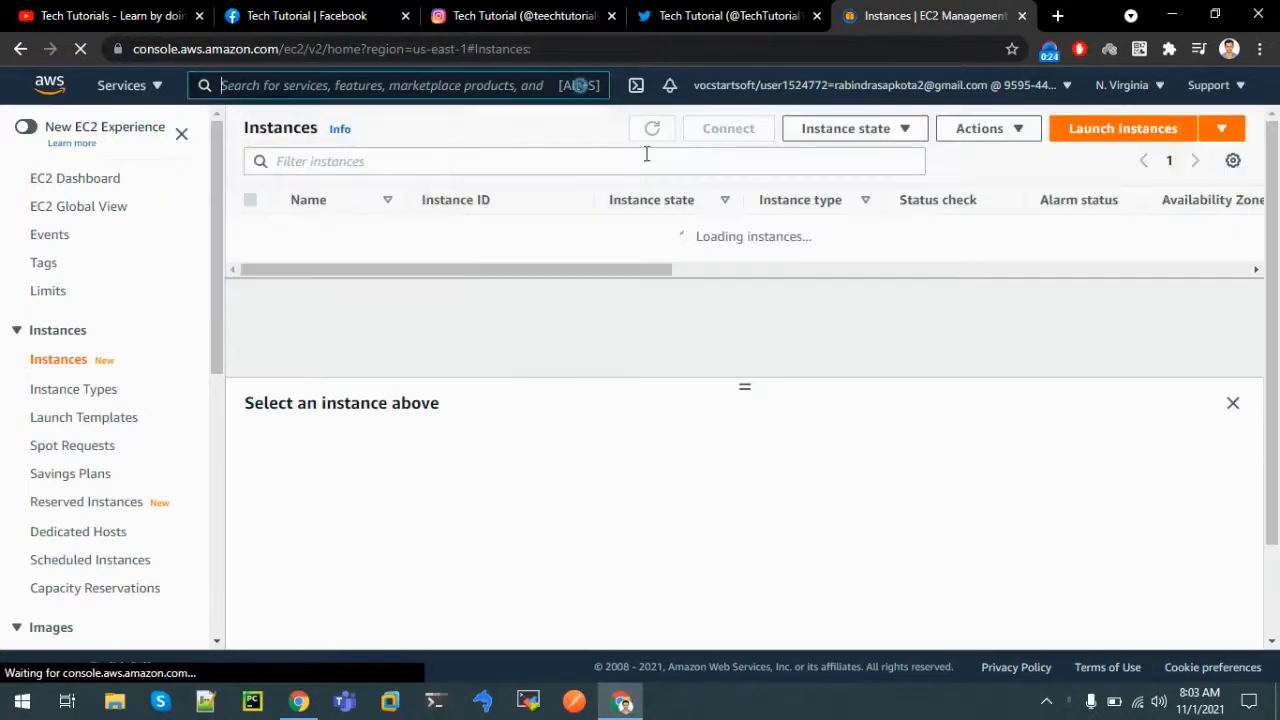
click(1096, 133)
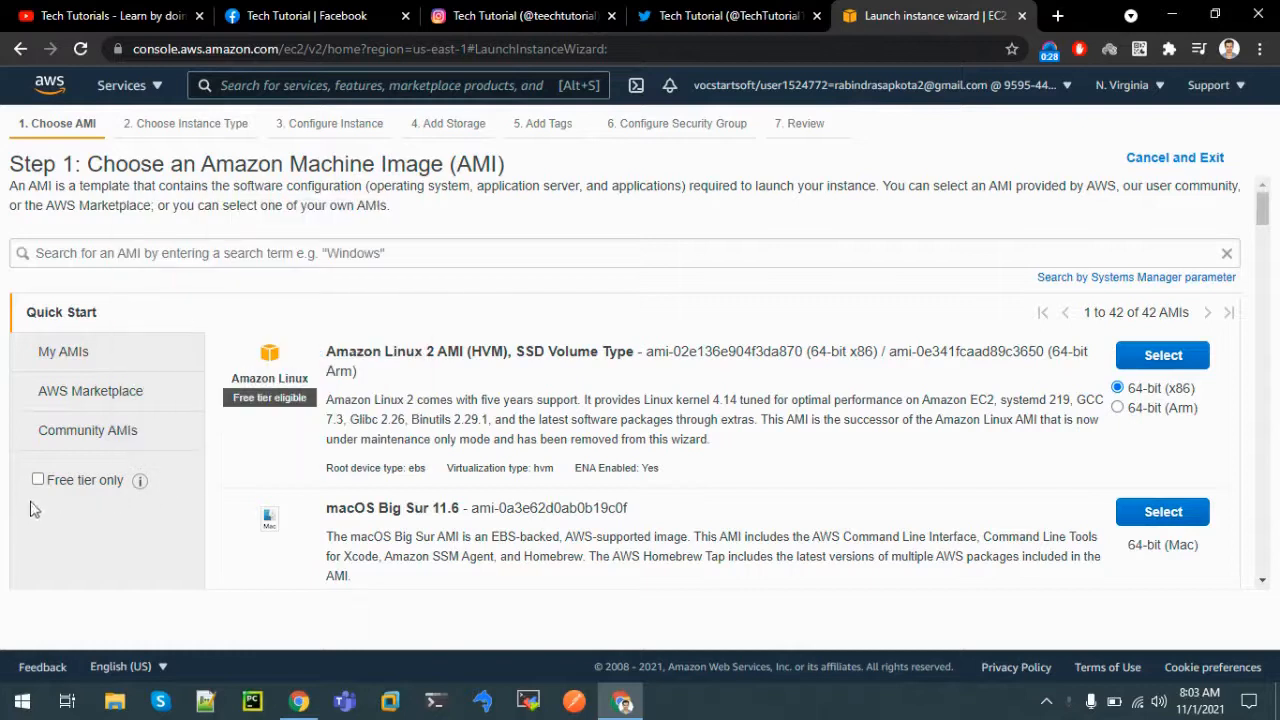
Limit the machine images to free tier only and select Ubuntu Server 20.04 LTS for the instance.
click(37, 481)
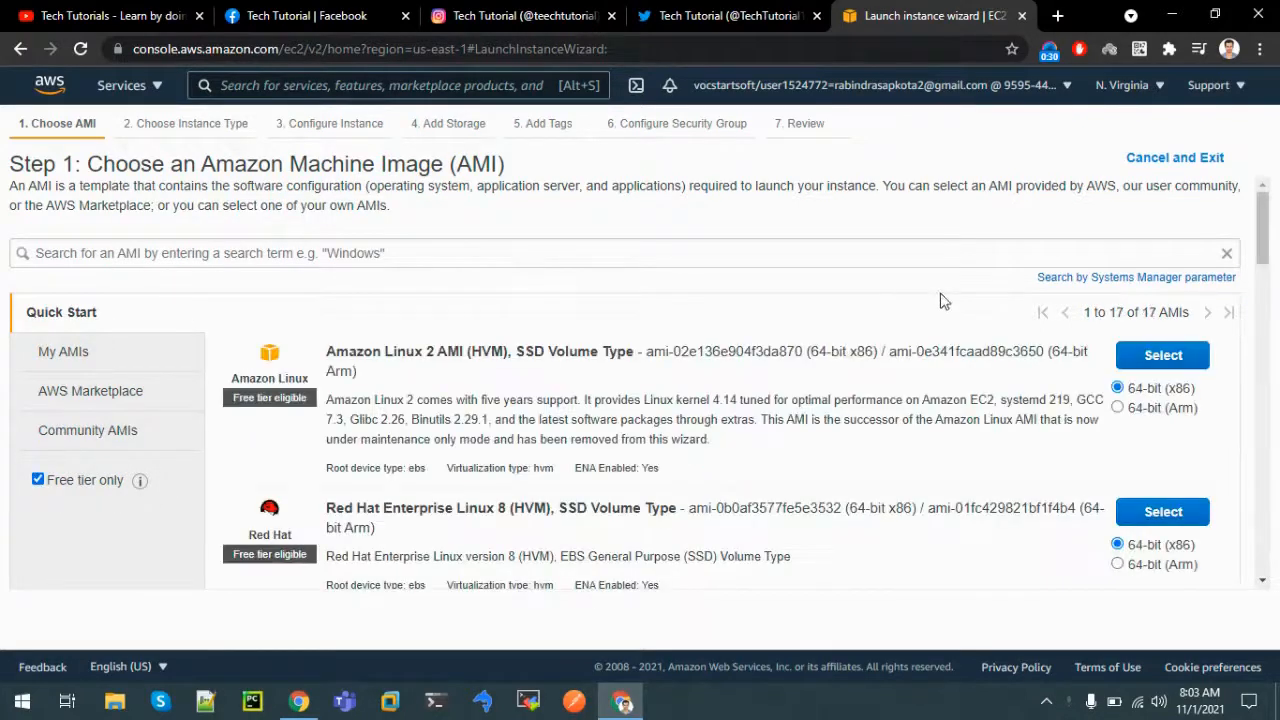
drag(1262, 228, 1265, 305)
click(1170, 318)
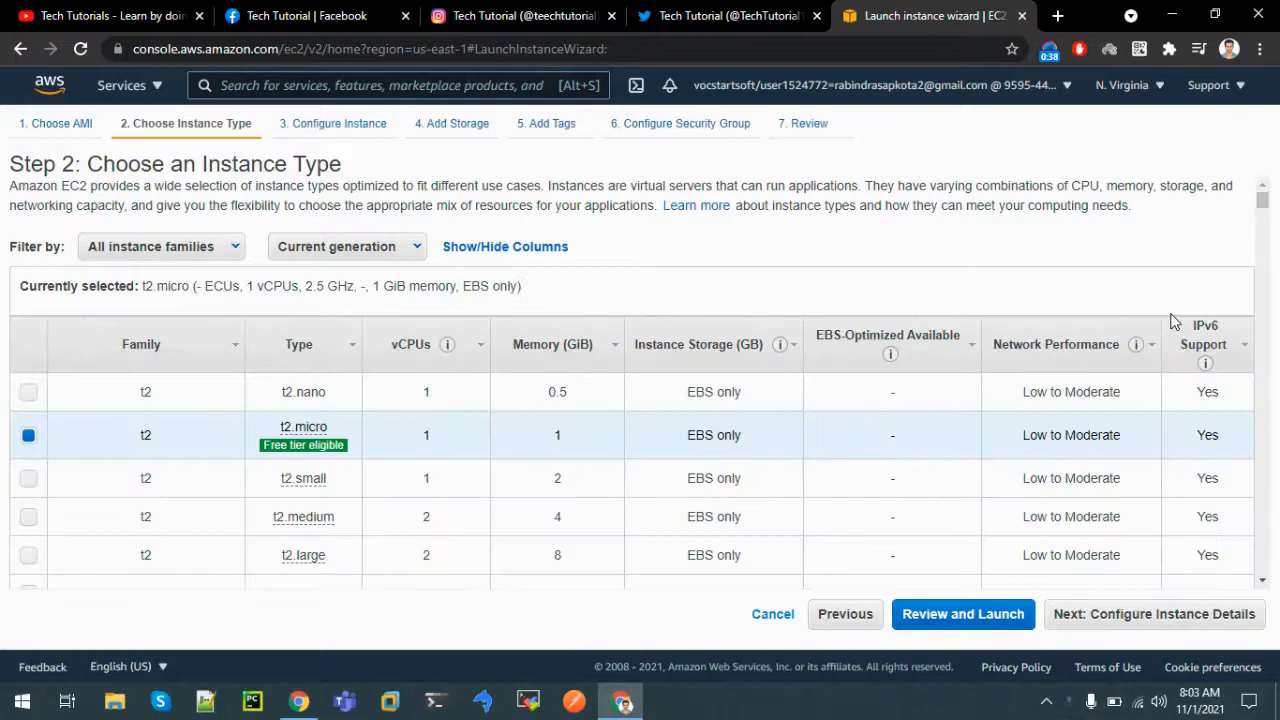
Keep the t2.micro instance type with the default instance details and storage, and proceed to the tags.
click(1110, 620)
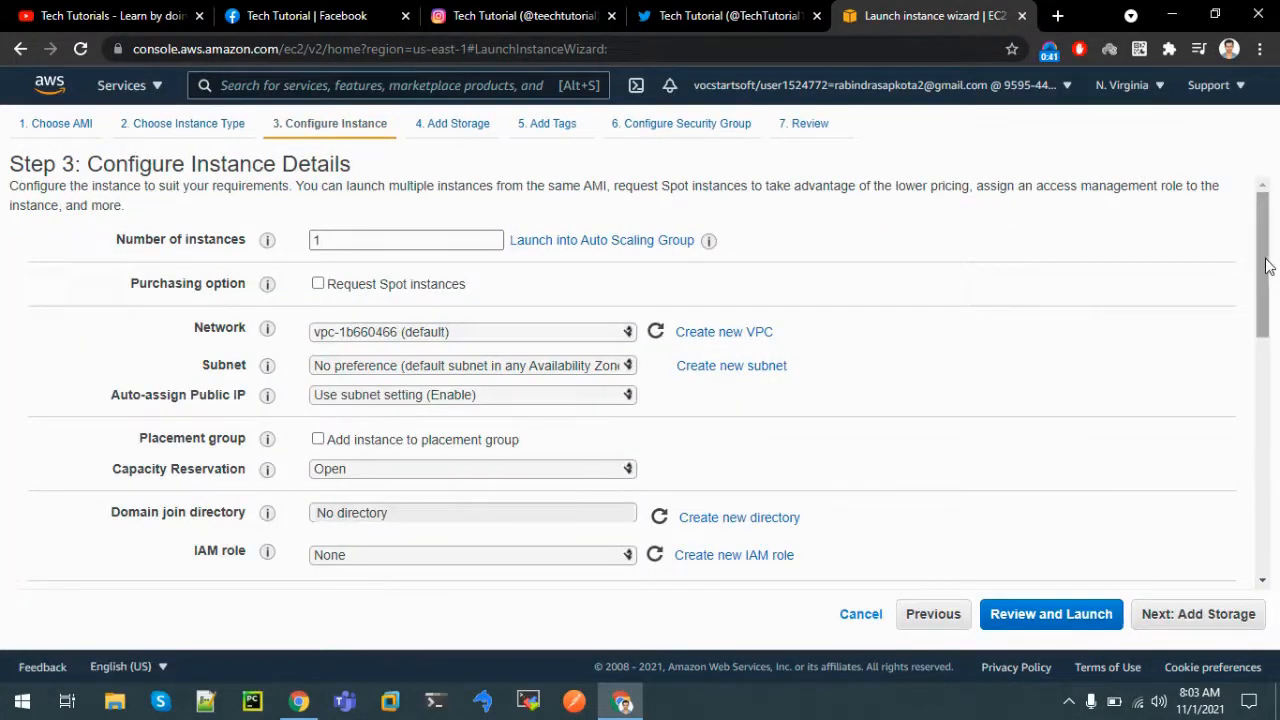
drag(1266, 277, 1276, 525)
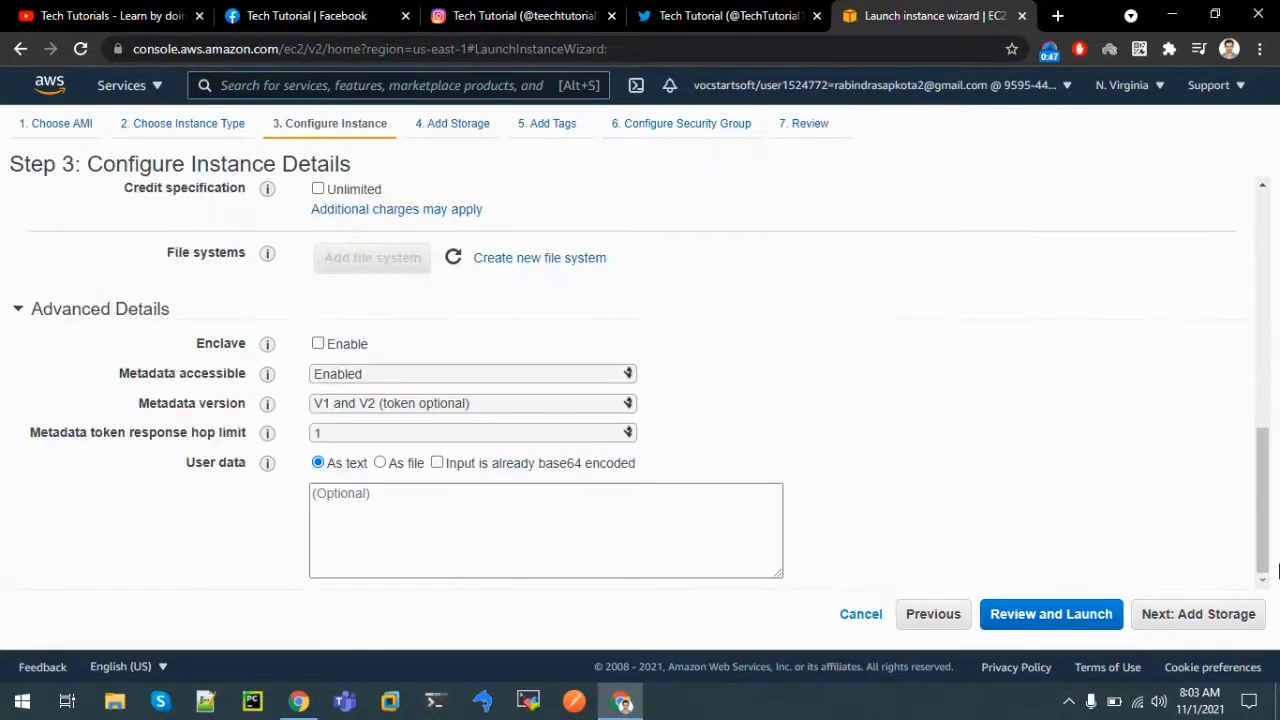
click(1194, 627)
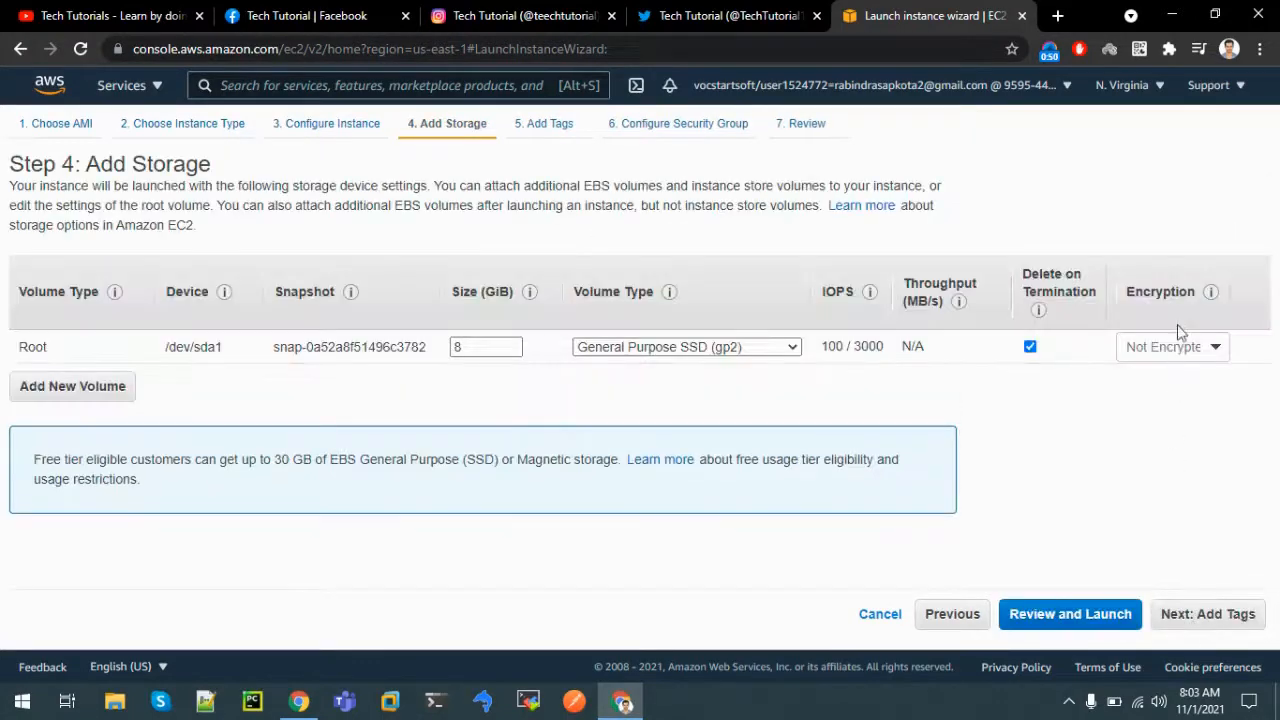
click(1211, 614)
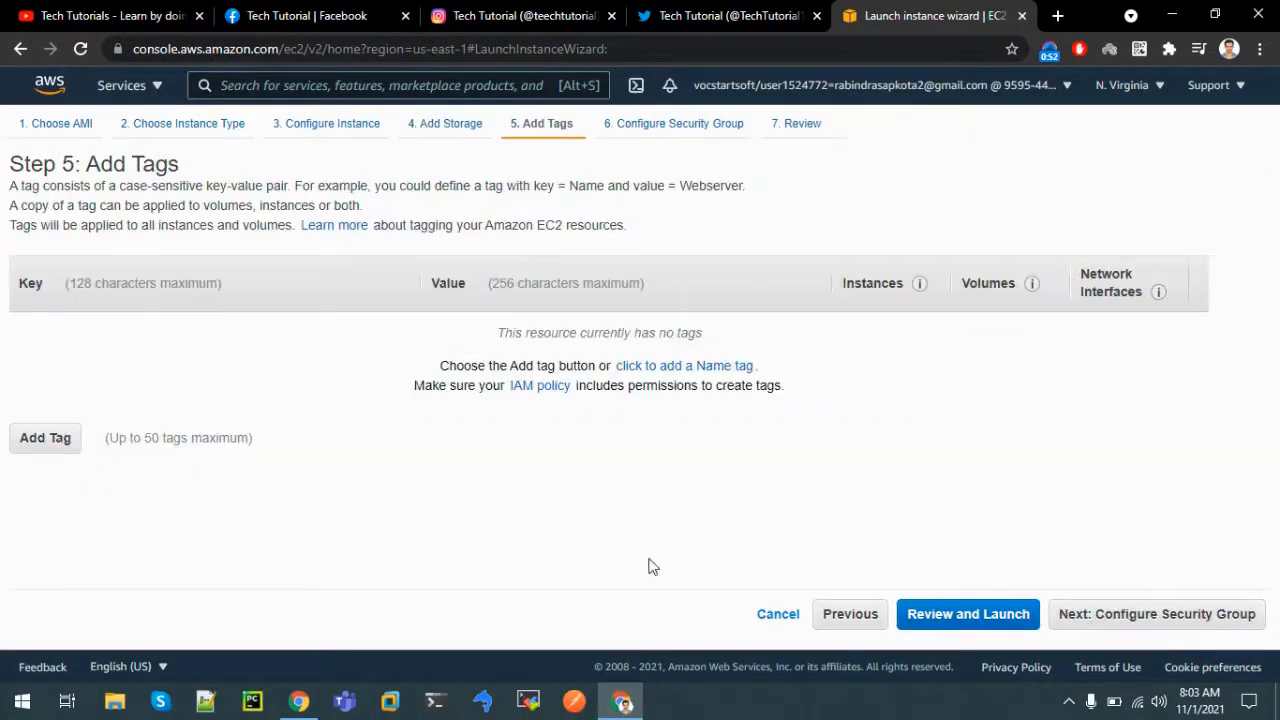
Add a tag with key Name and value Development, and continue to the security group configuration.
click(60, 438)
text(Name)
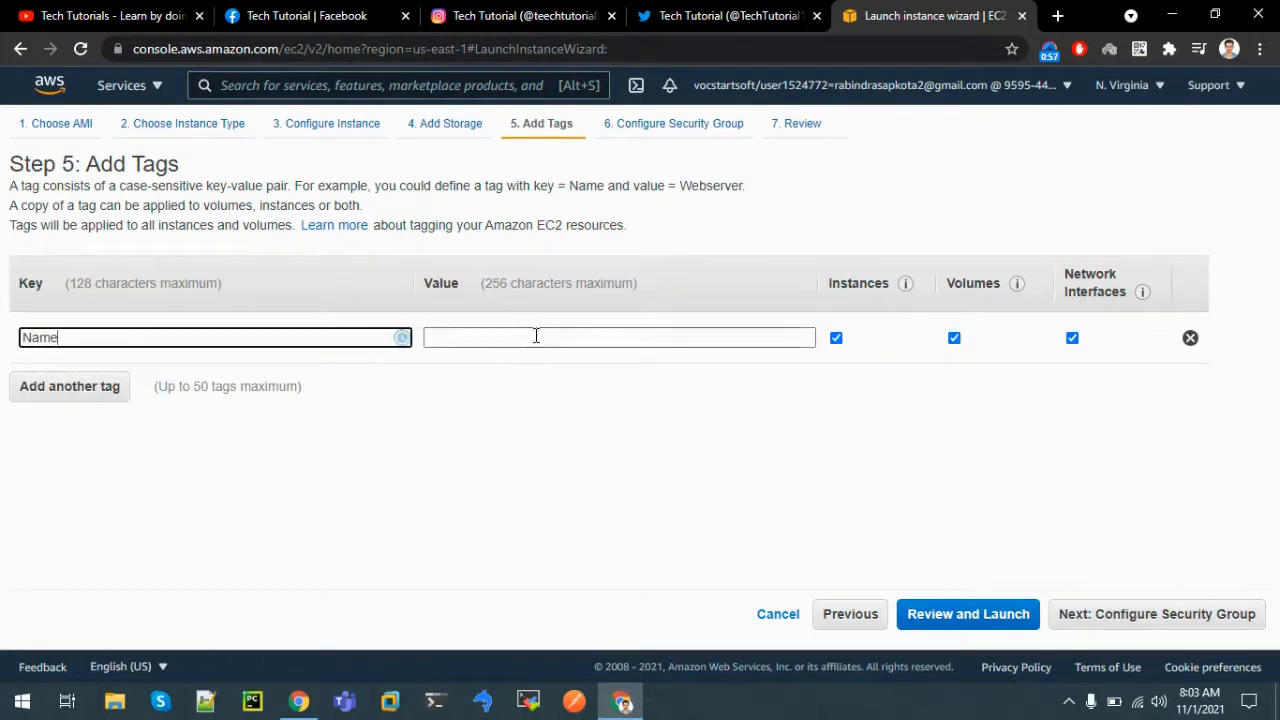
click(537, 336)
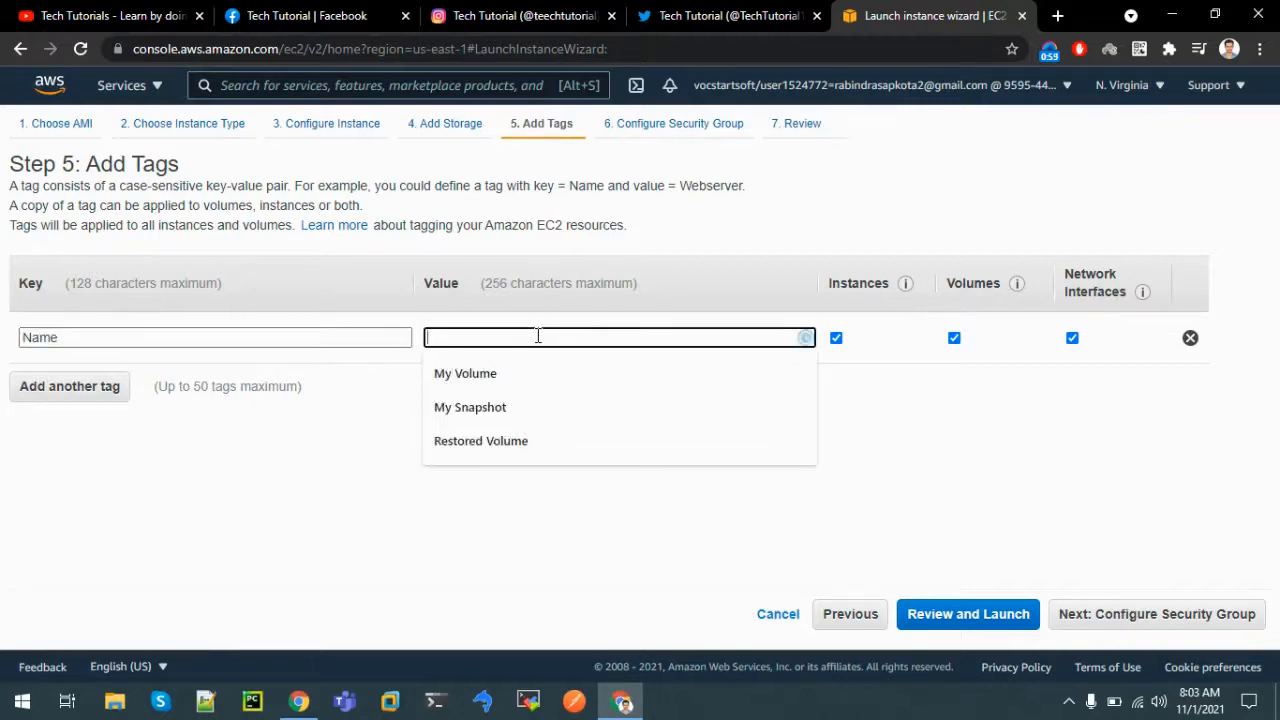
text(Development)
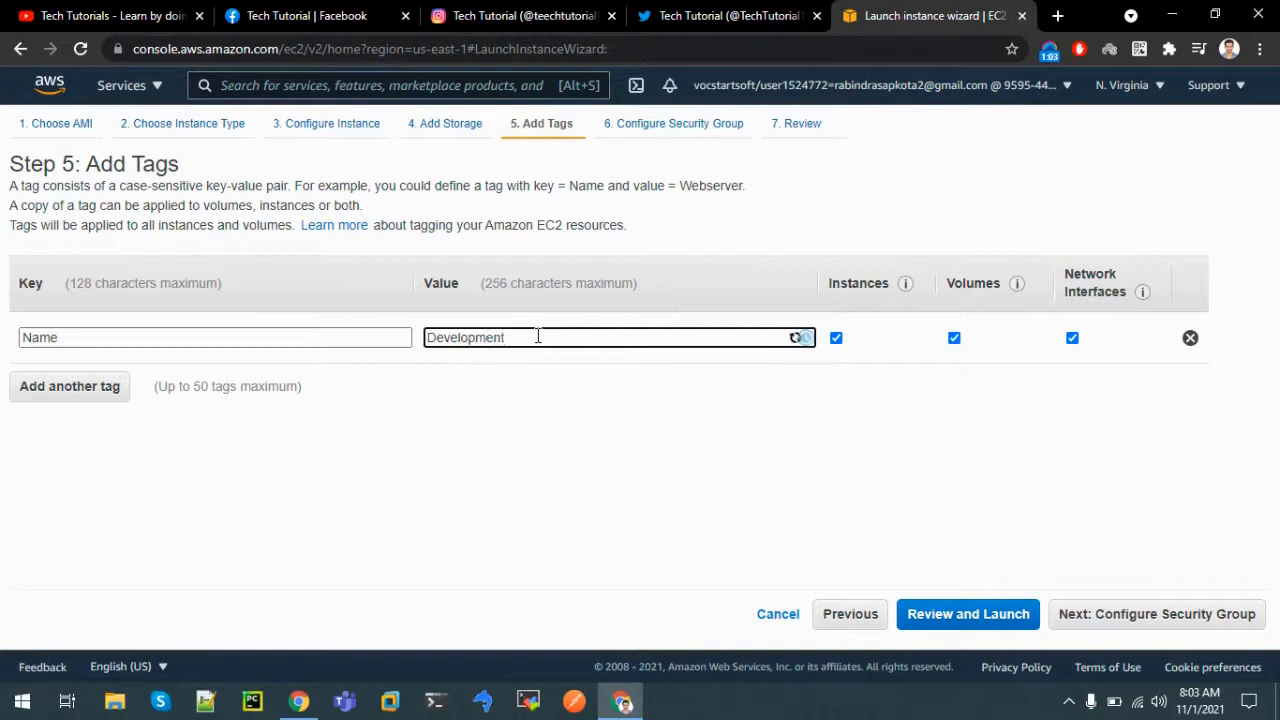
click(203, 511)
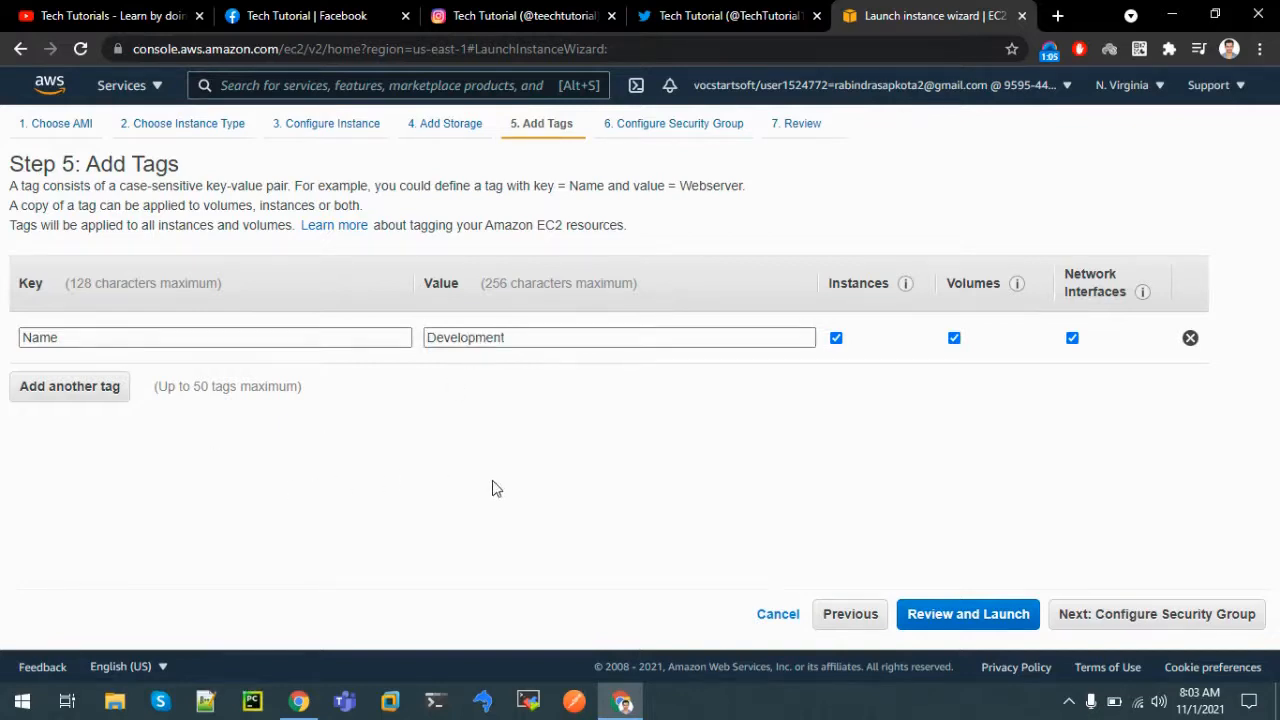
click(1092, 622)
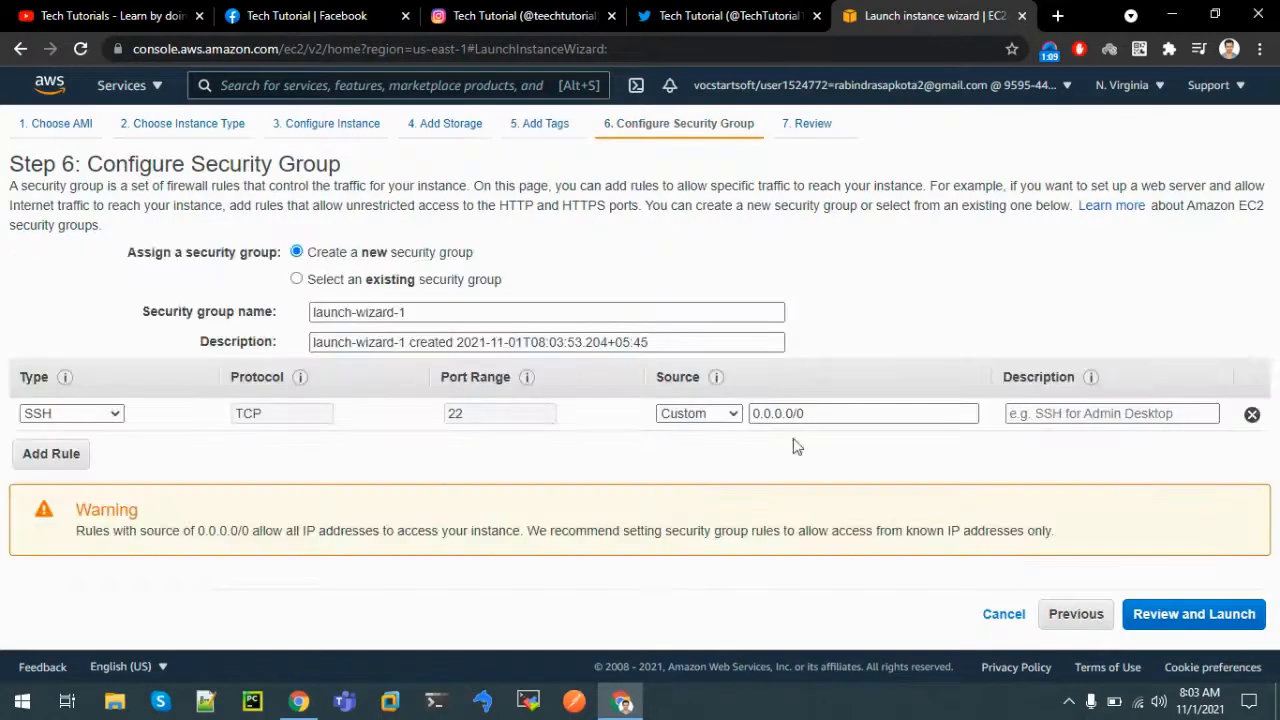
Set the new security group's rule type to All traffic and proceed to the launch review.
click(97, 420)
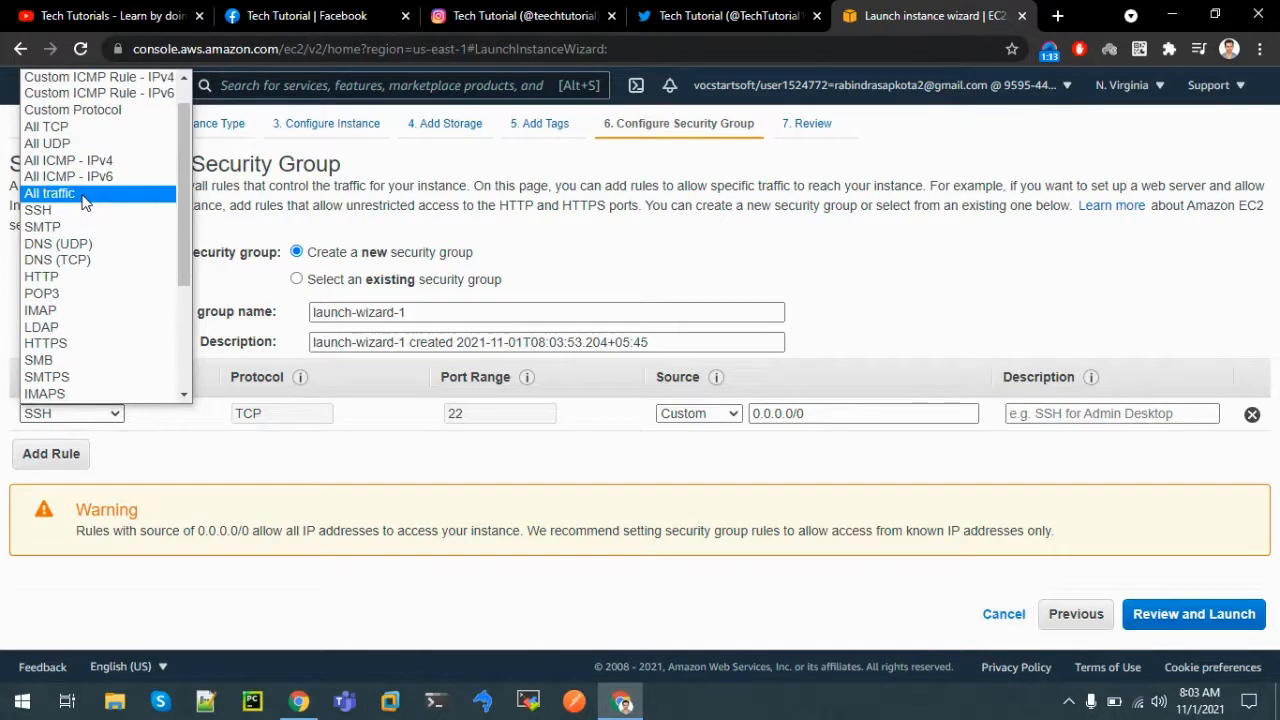
click(85, 203)
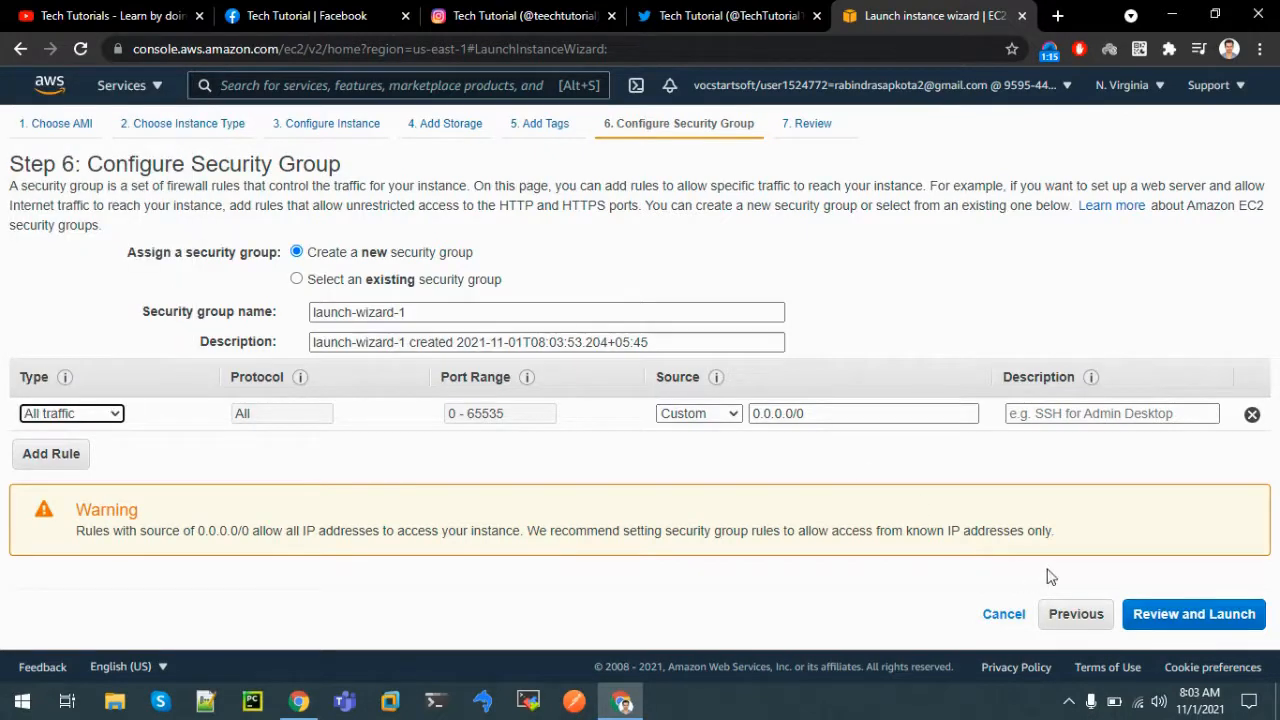
click(1172, 620)
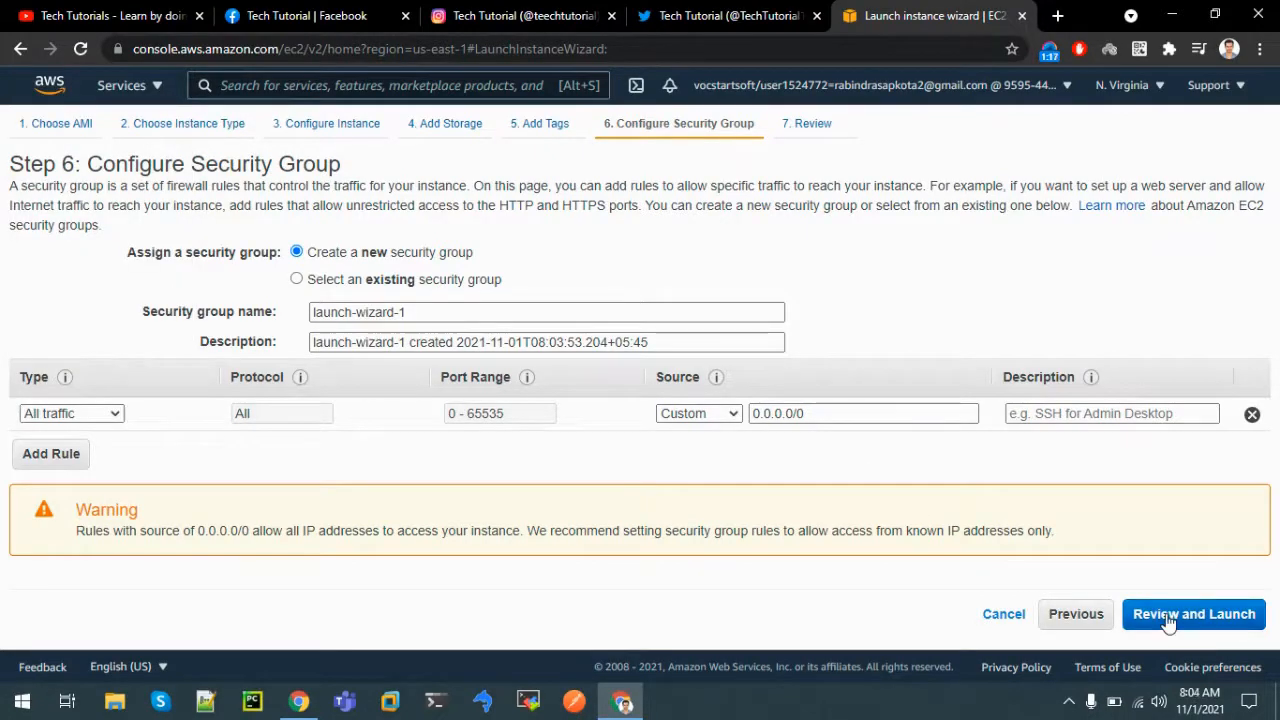
Launch the instance with the Proceed without a key pair option, ticking the acknowledgement.
click(1205, 618)
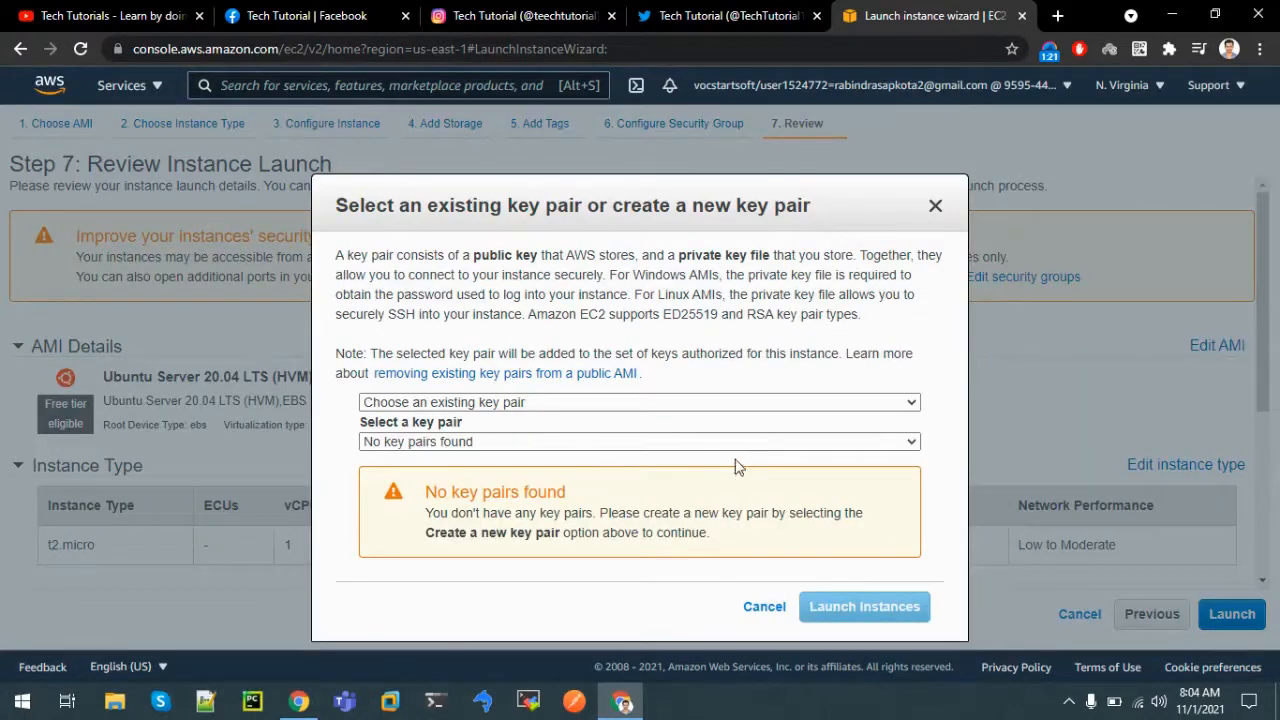
click(742, 443)
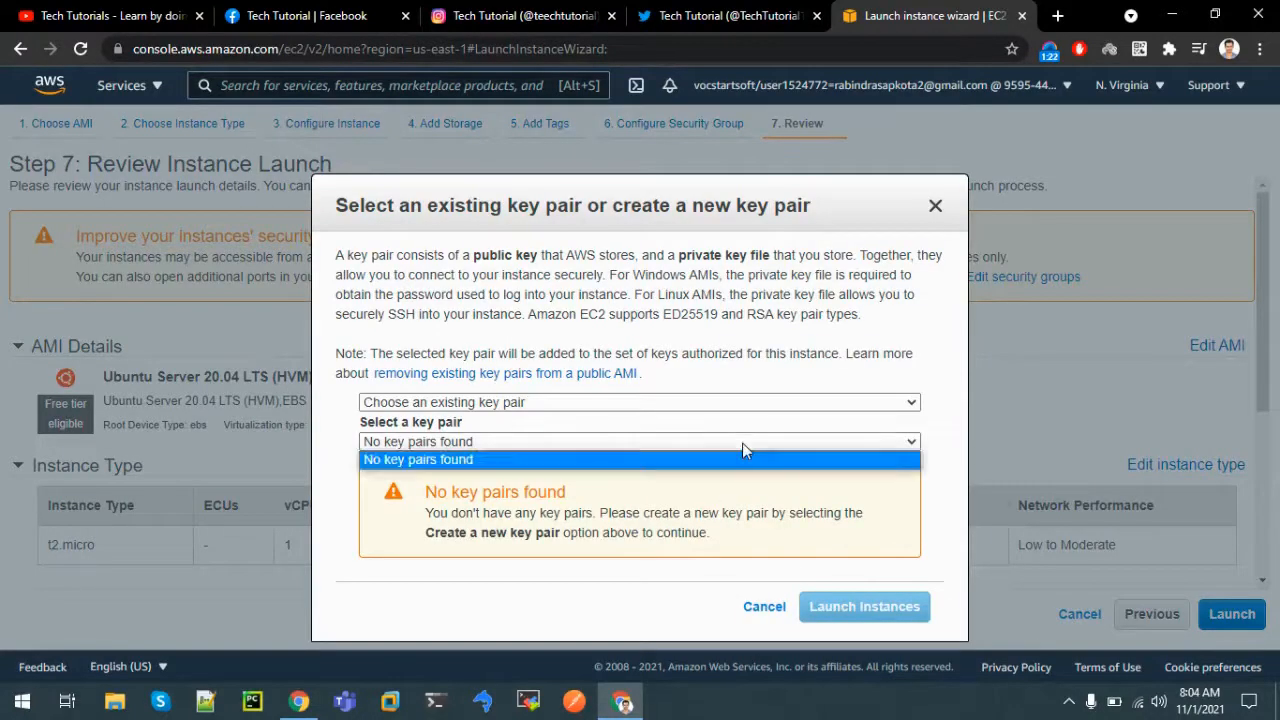
click(644, 402)
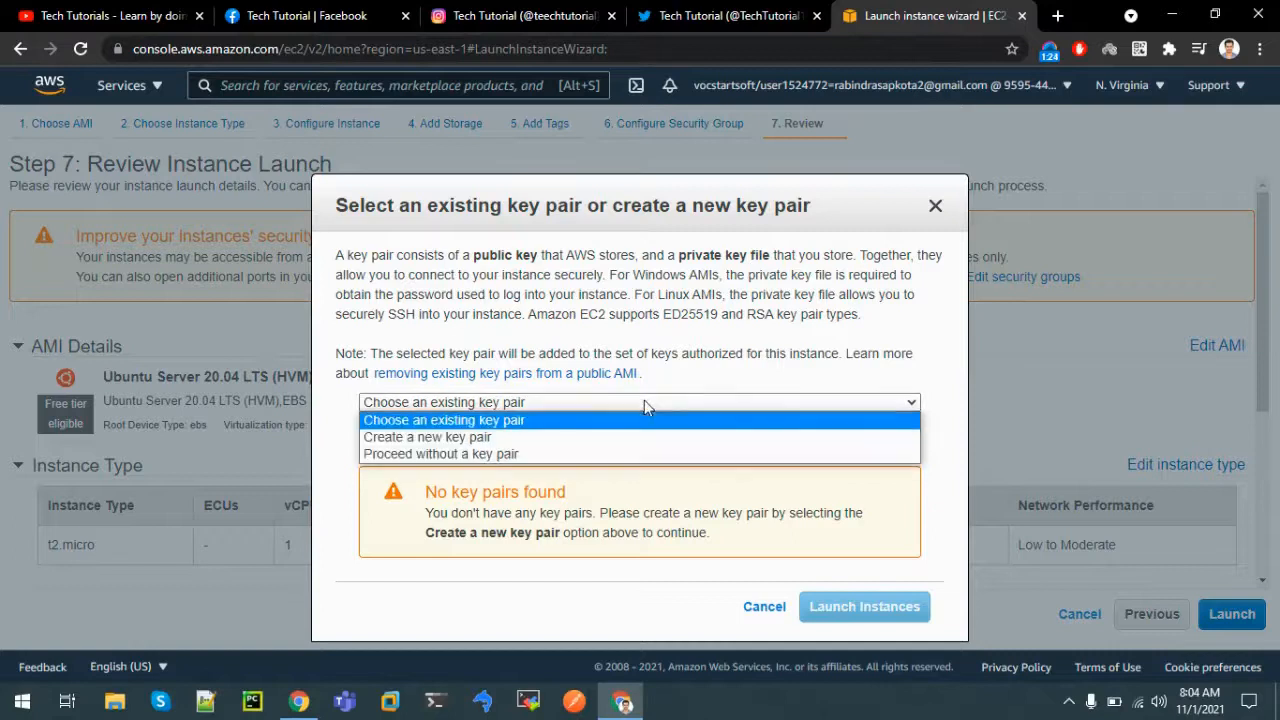
click(479, 456)
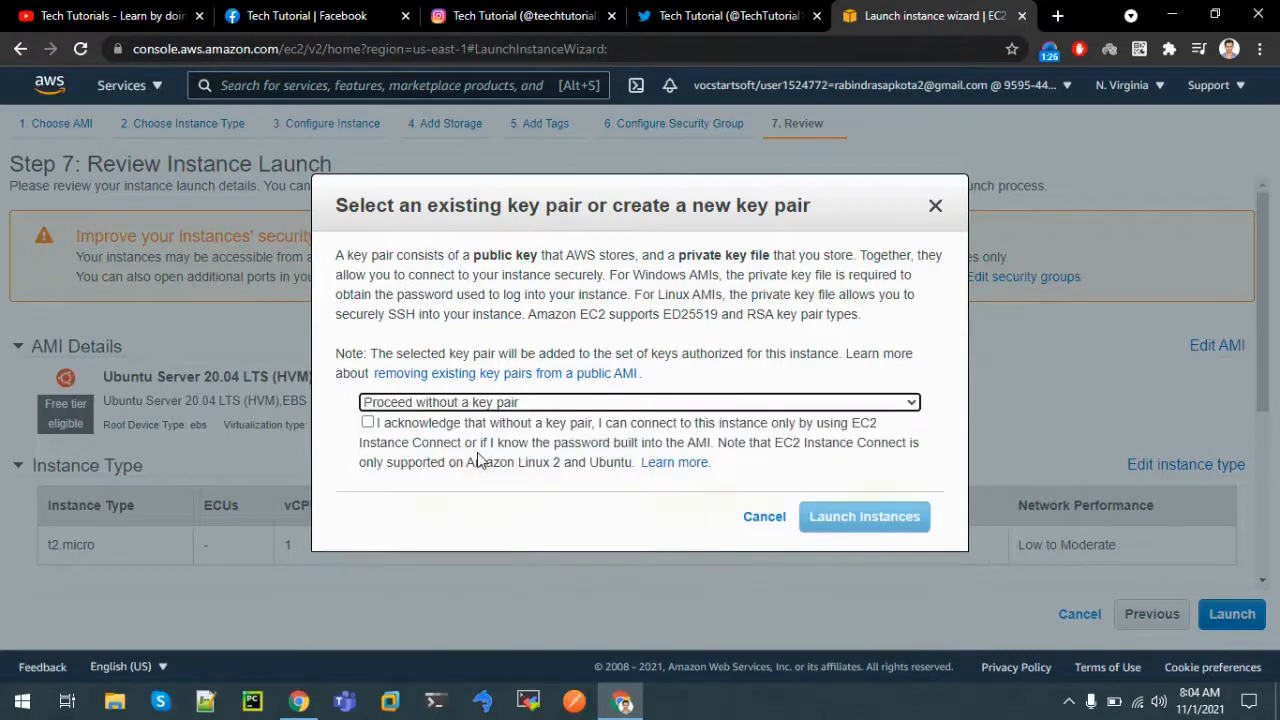
click(367, 423)
click(893, 529)
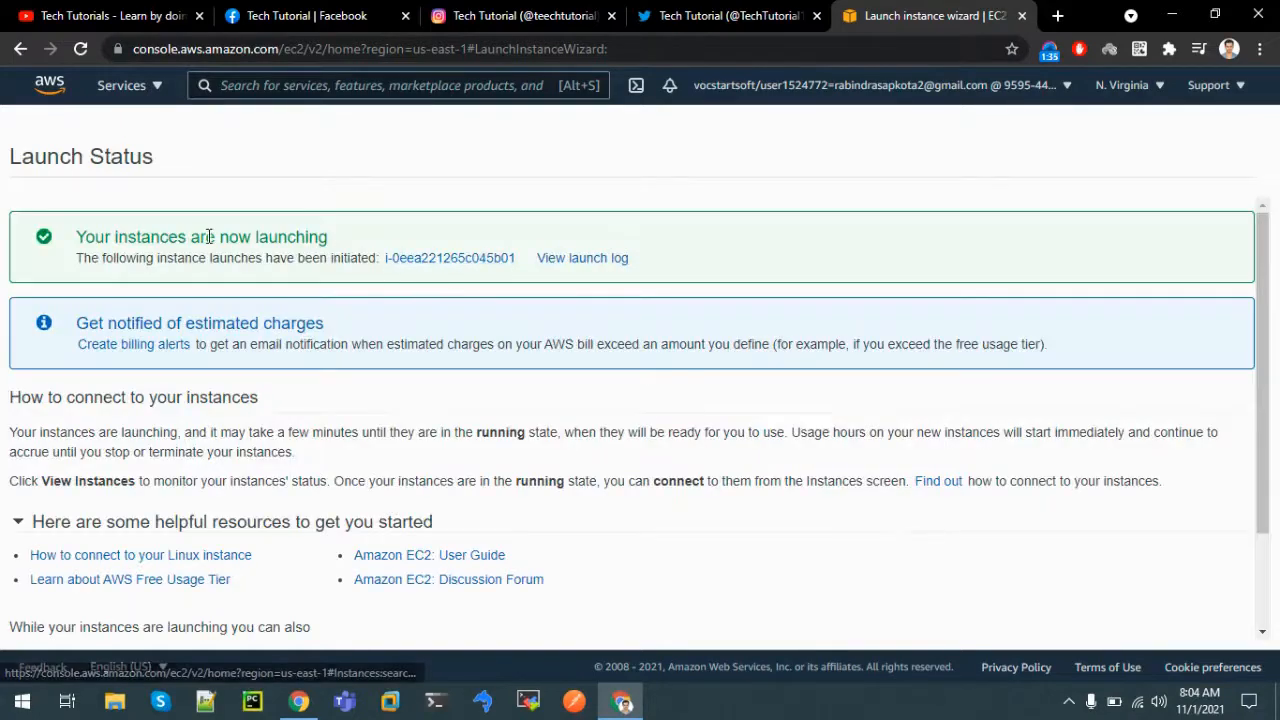
Open the IAM service through the console search, go to its roles and start creating a new role.
click(496, 91)
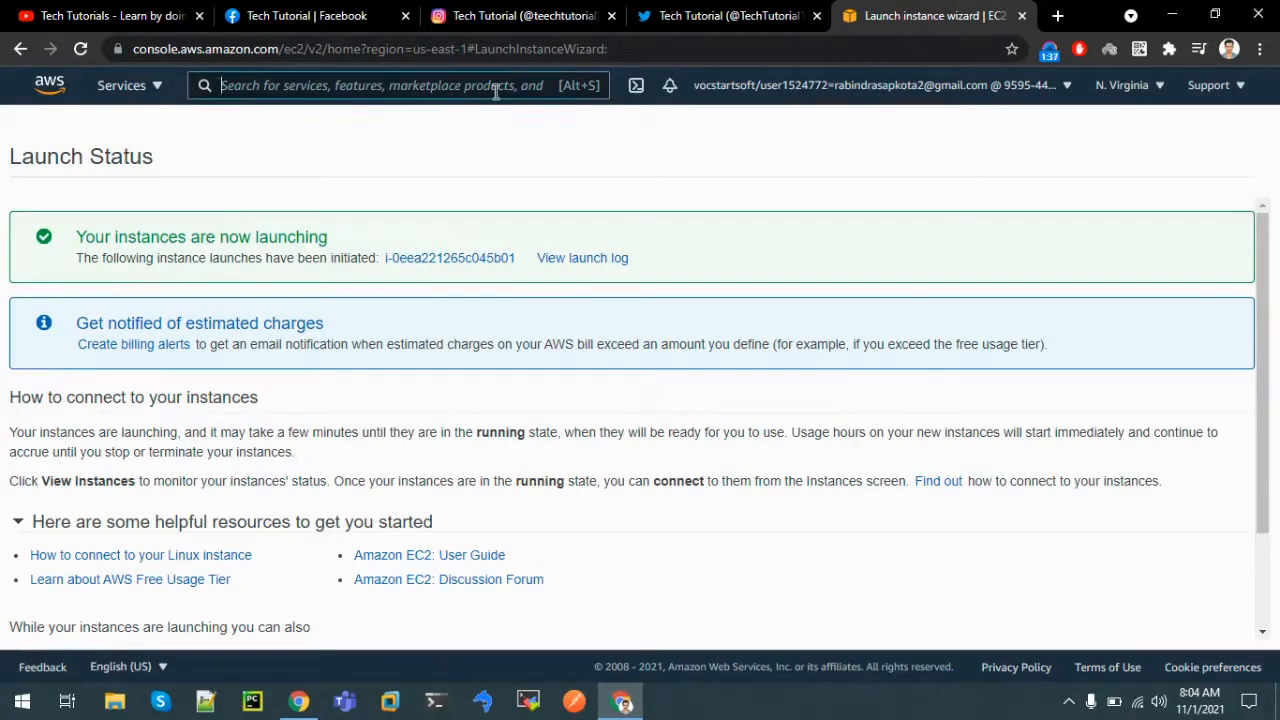
text(IAM)
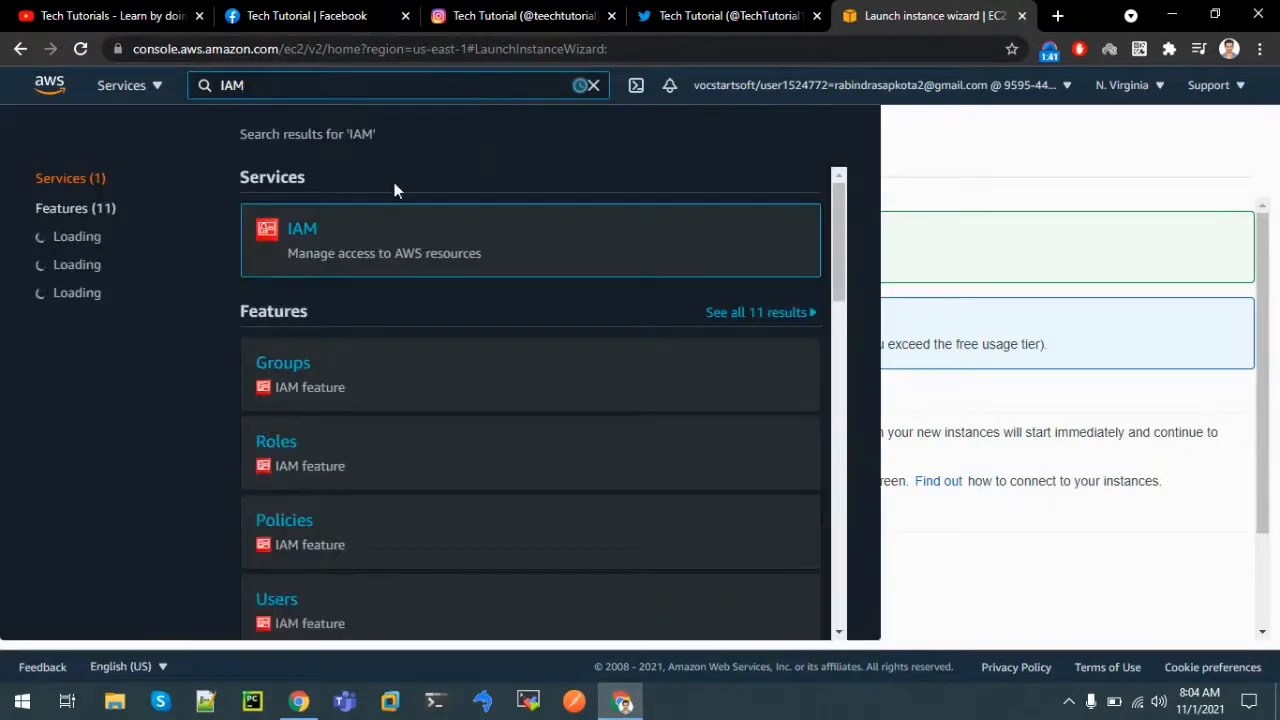
click(310, 231)
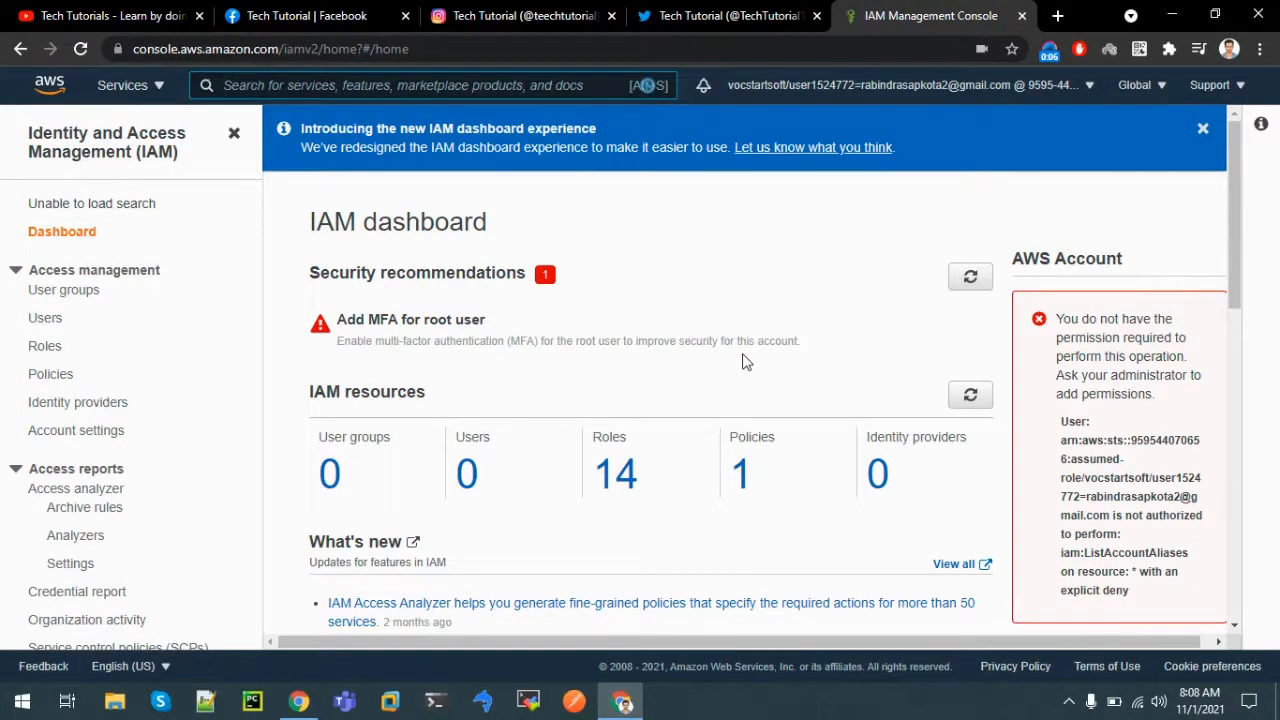
click(606, 475)
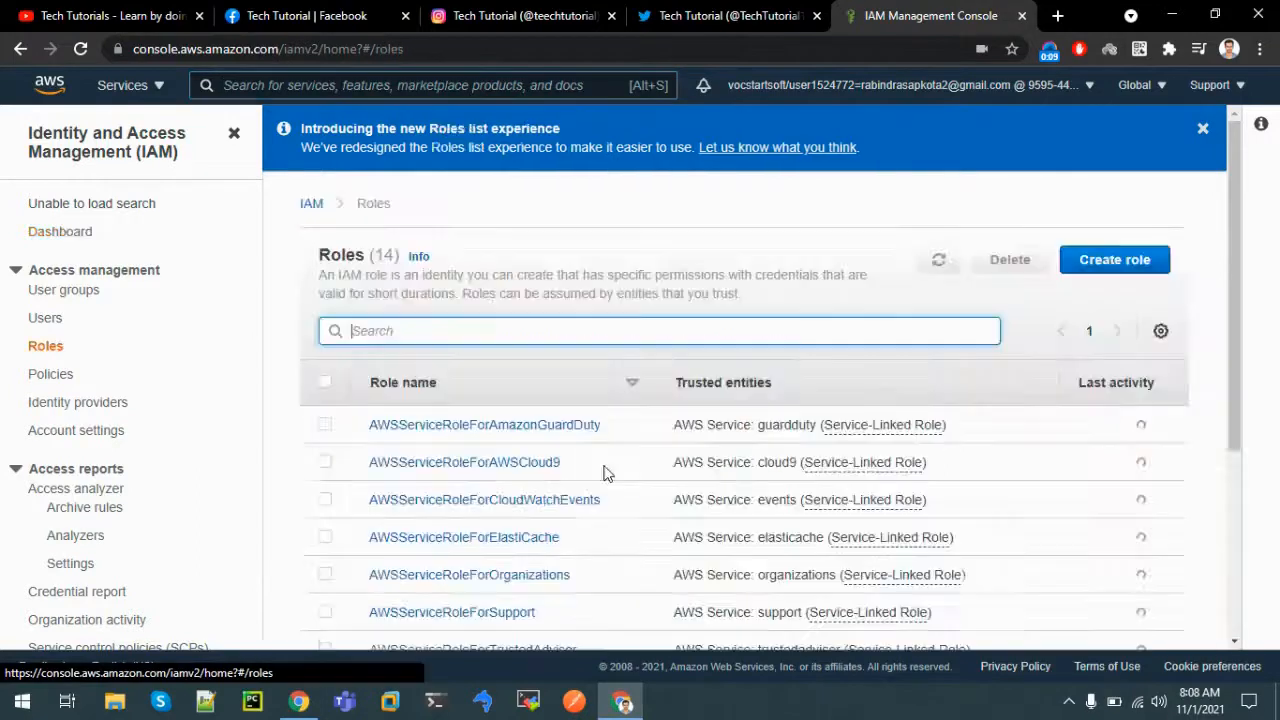
click(1082, 268)
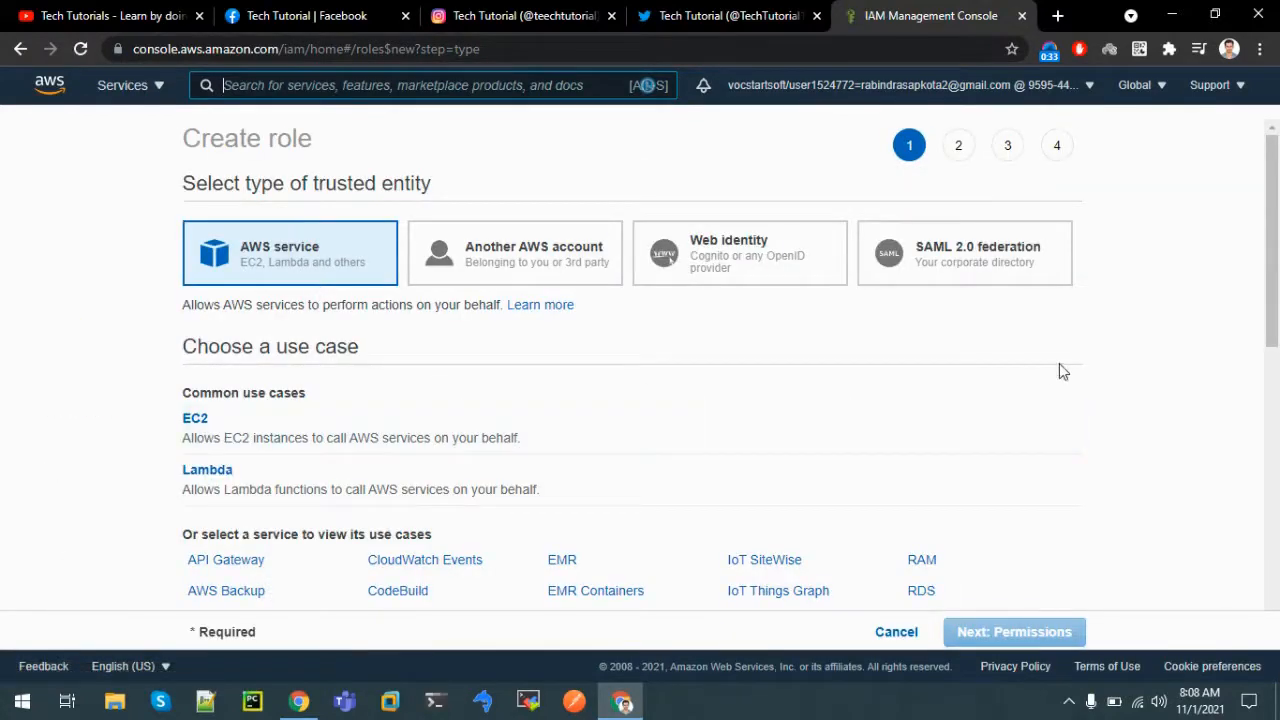
Choose Lambda as the AWS service use case for the role and proceed to its permissions.
drag(1277, 190, 1277, 220)
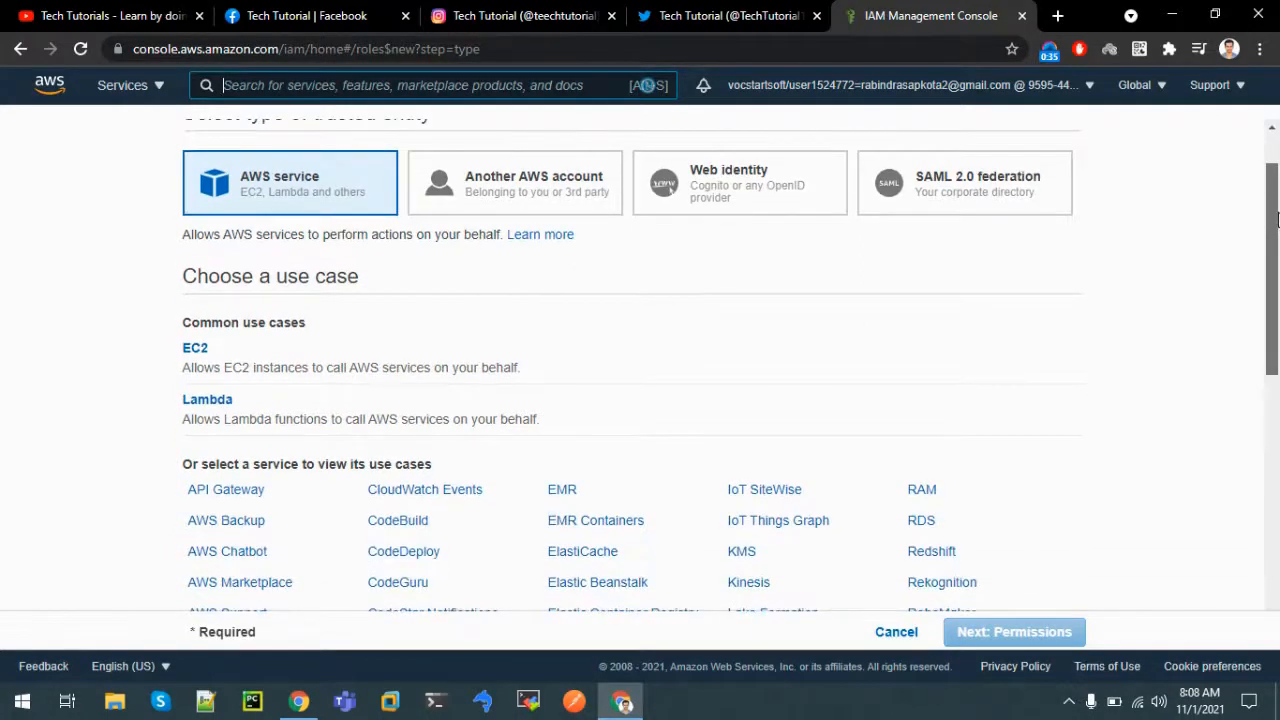
click(208, 408)
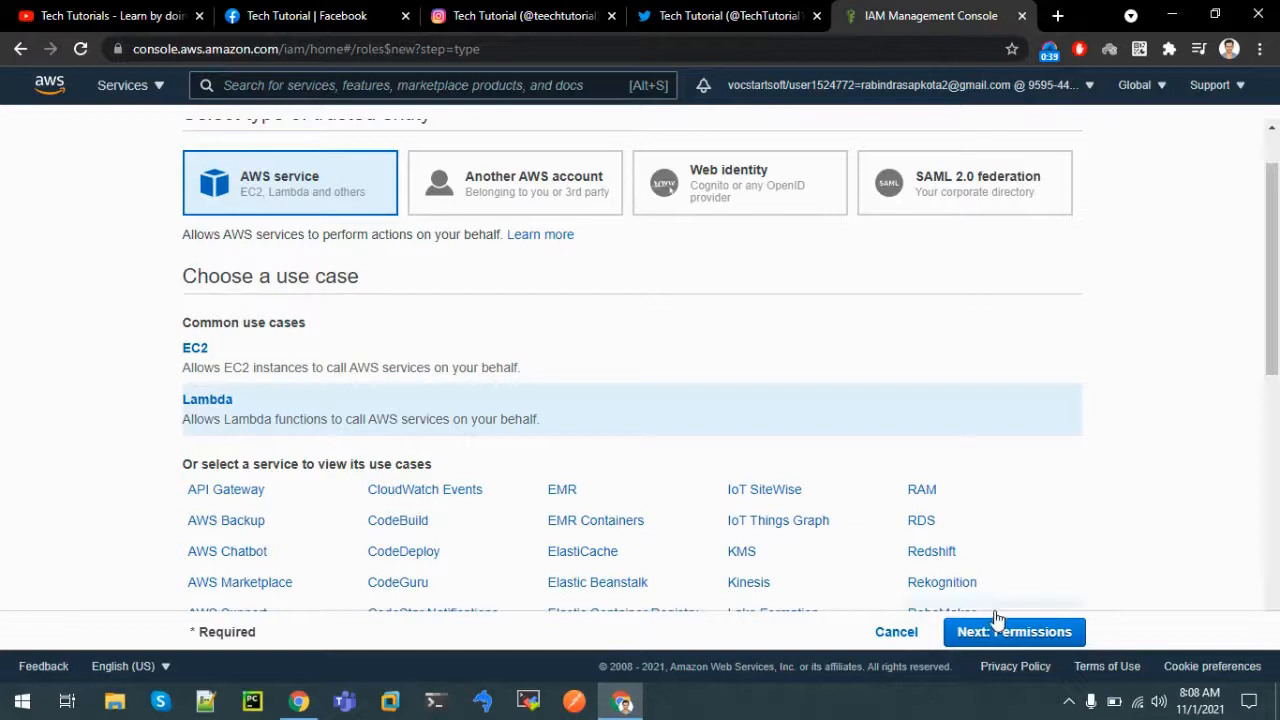
click(1008, 634)
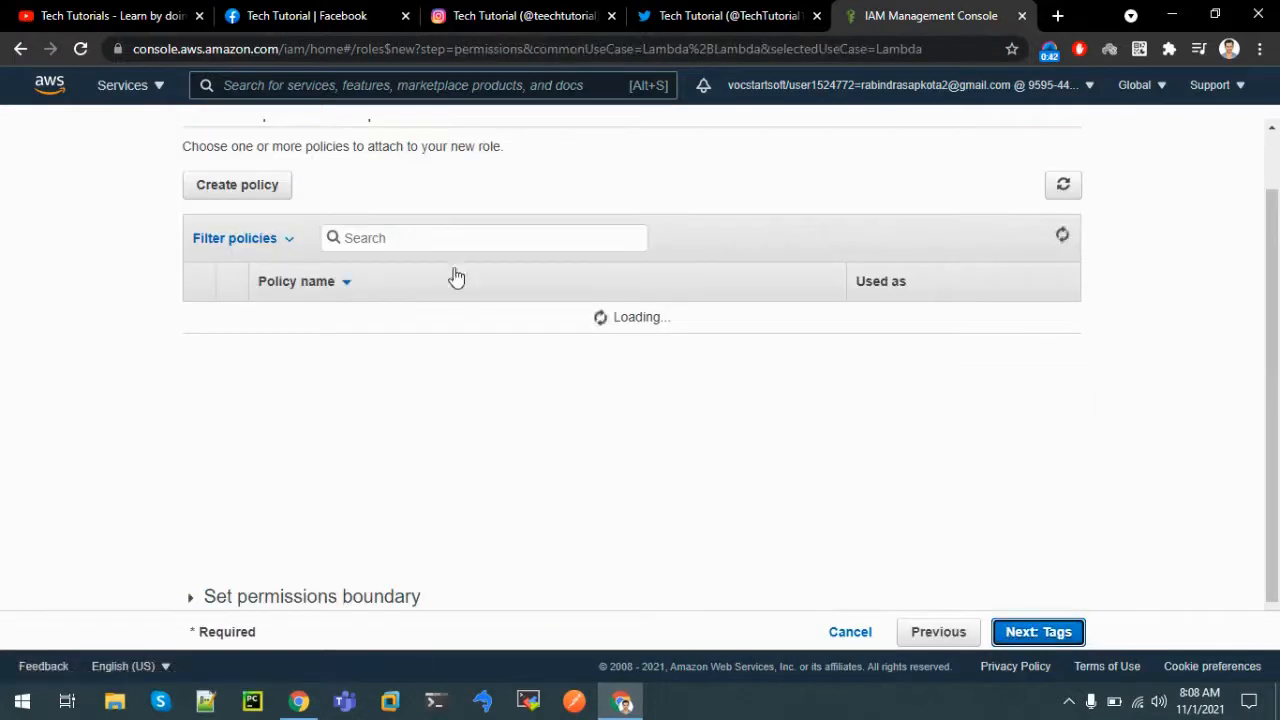
Search the policies for "basic" and select AWSLambdaBasicExecutionRole for the new role.
click(435, 240)
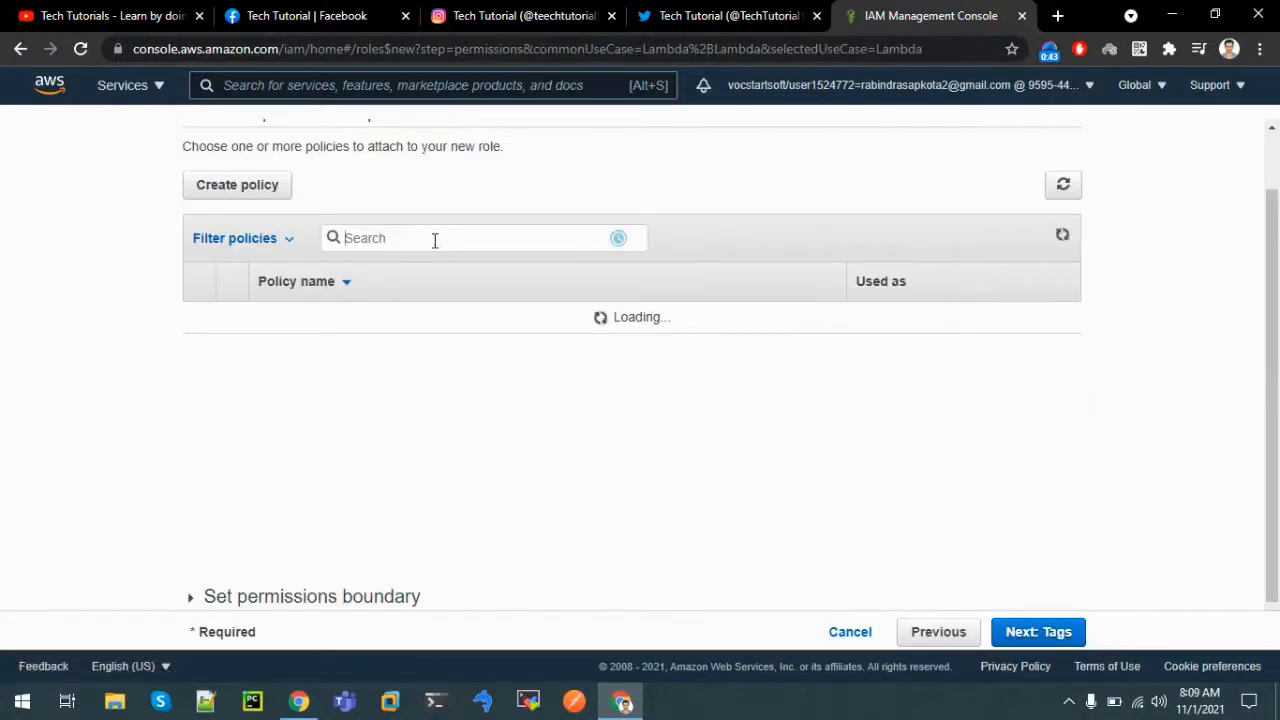
text(basic)
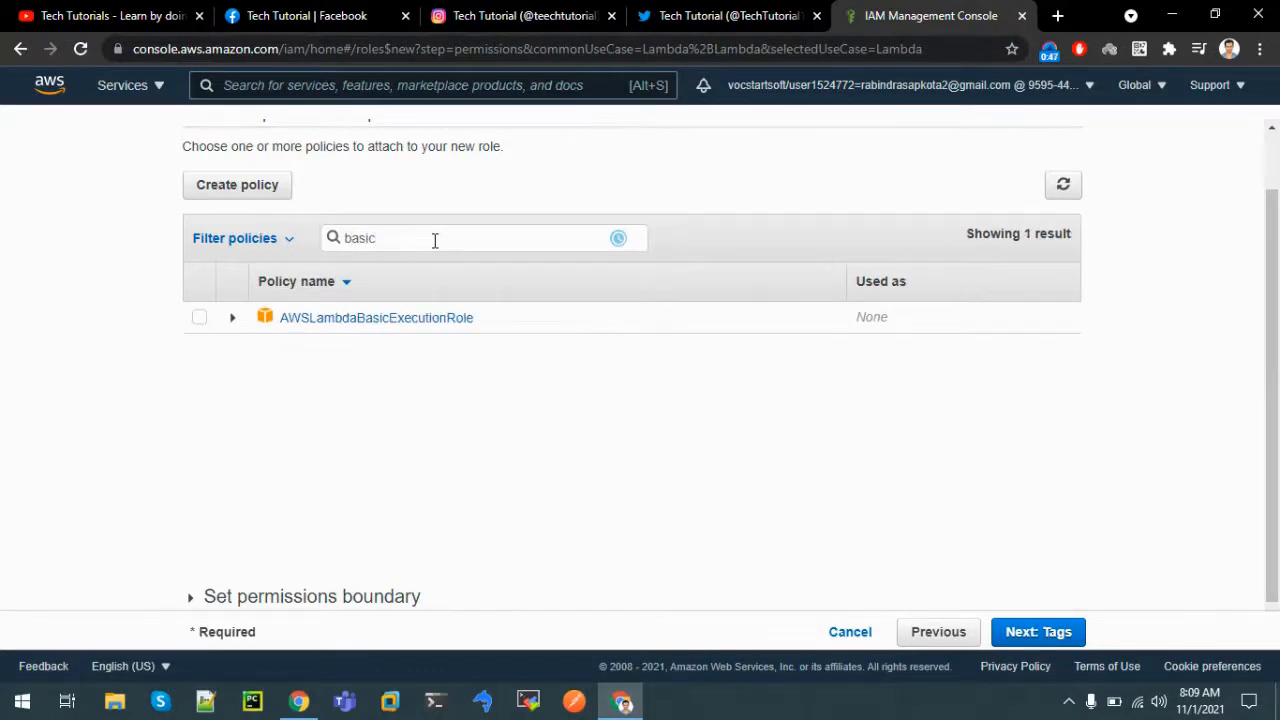
click(198, 320)
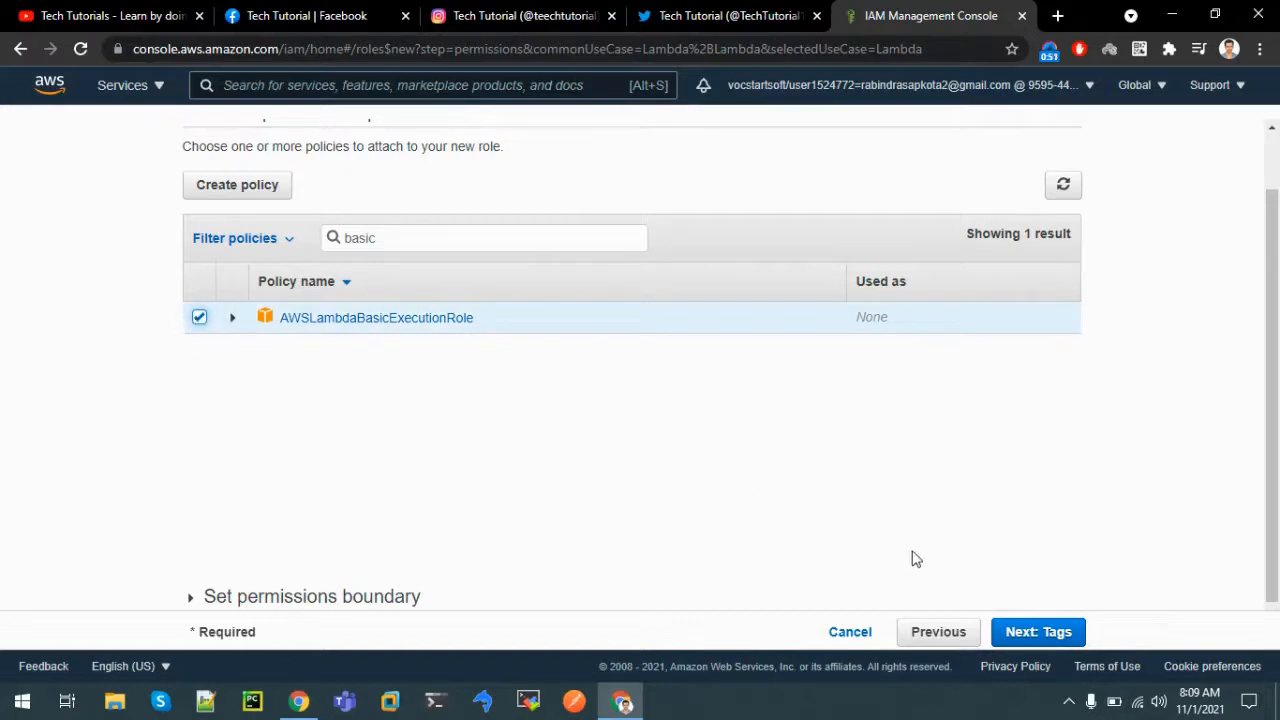
Proceed to the role's tags, add a tag with key Name and value ec2Stopinator, and continue to the review.
click(1022, 634)
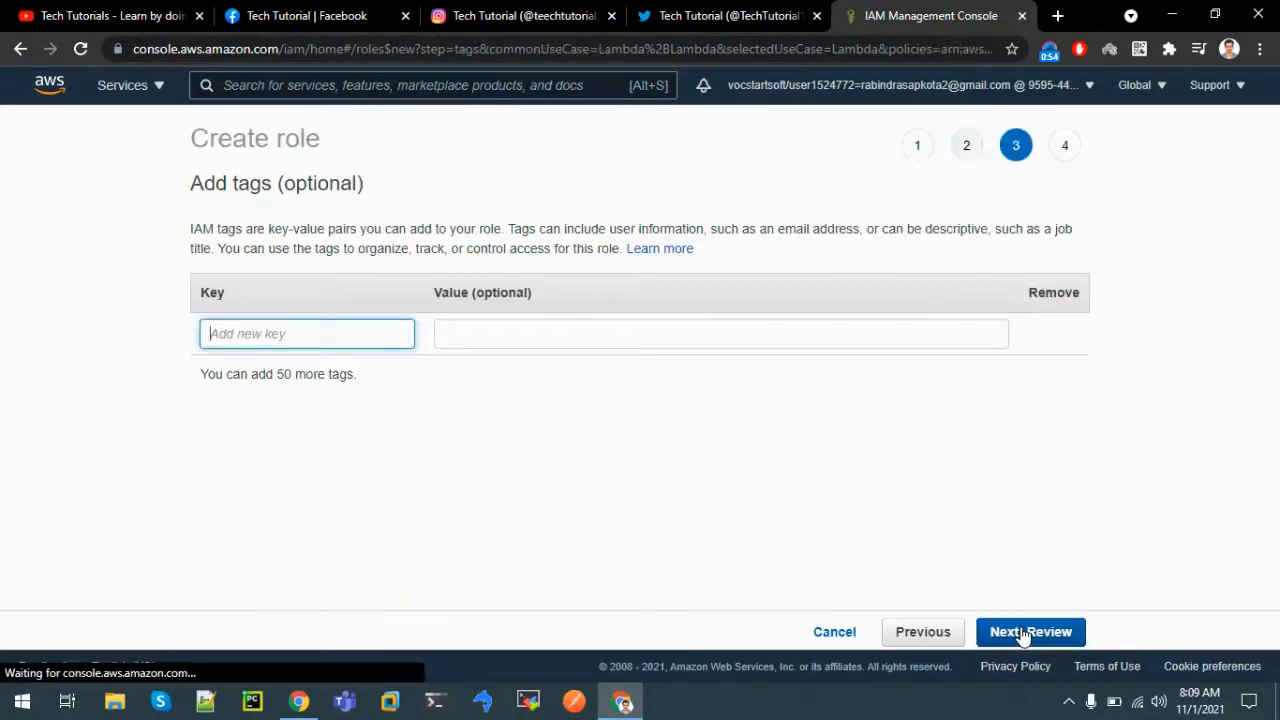
text(/nam)
text(e)
key(BackSpace)
key(BackSpace)
key(BackSpace)
key(BackSpace)
text(Name)
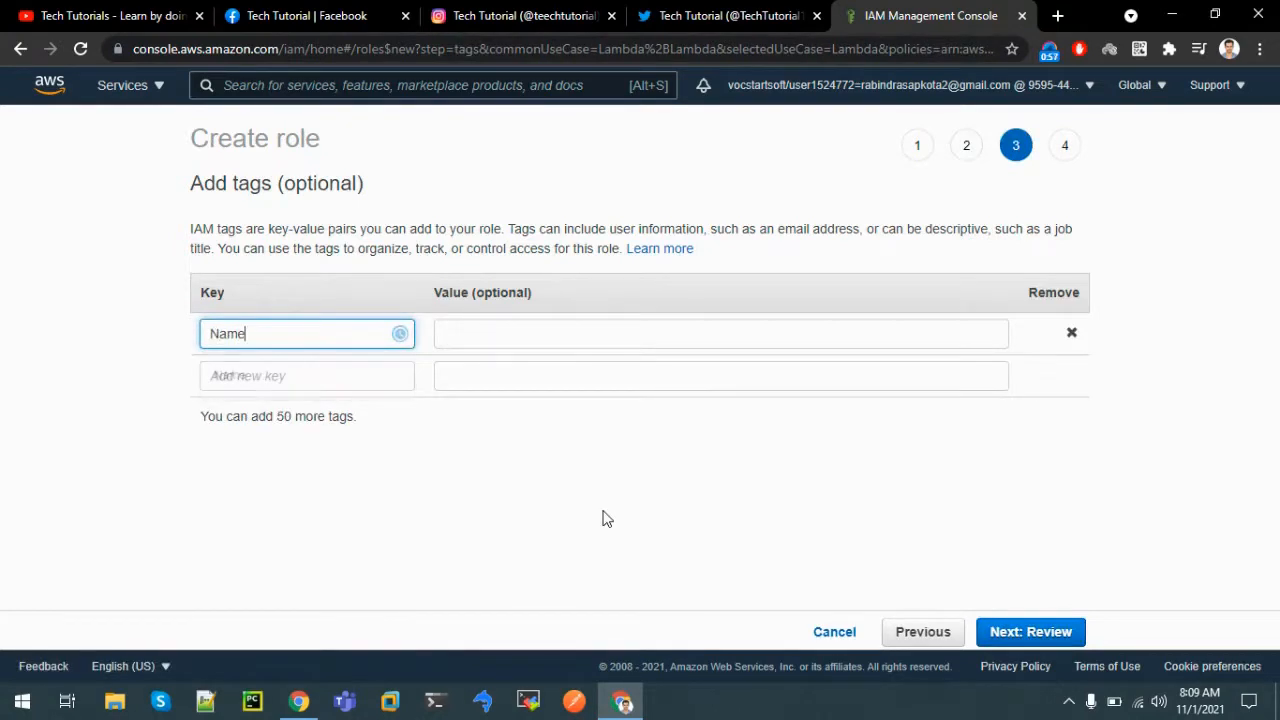
click(575, 342)
text(evc)
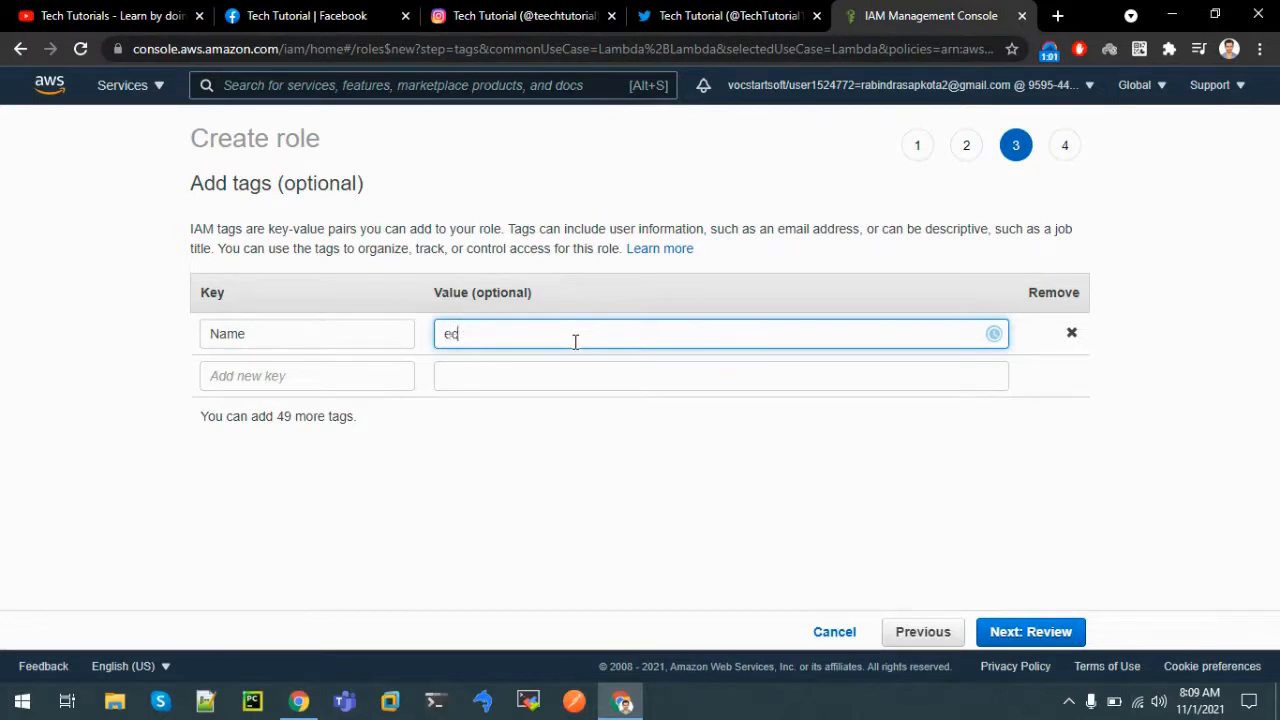
text(Stopinato)
click(1010, 630)
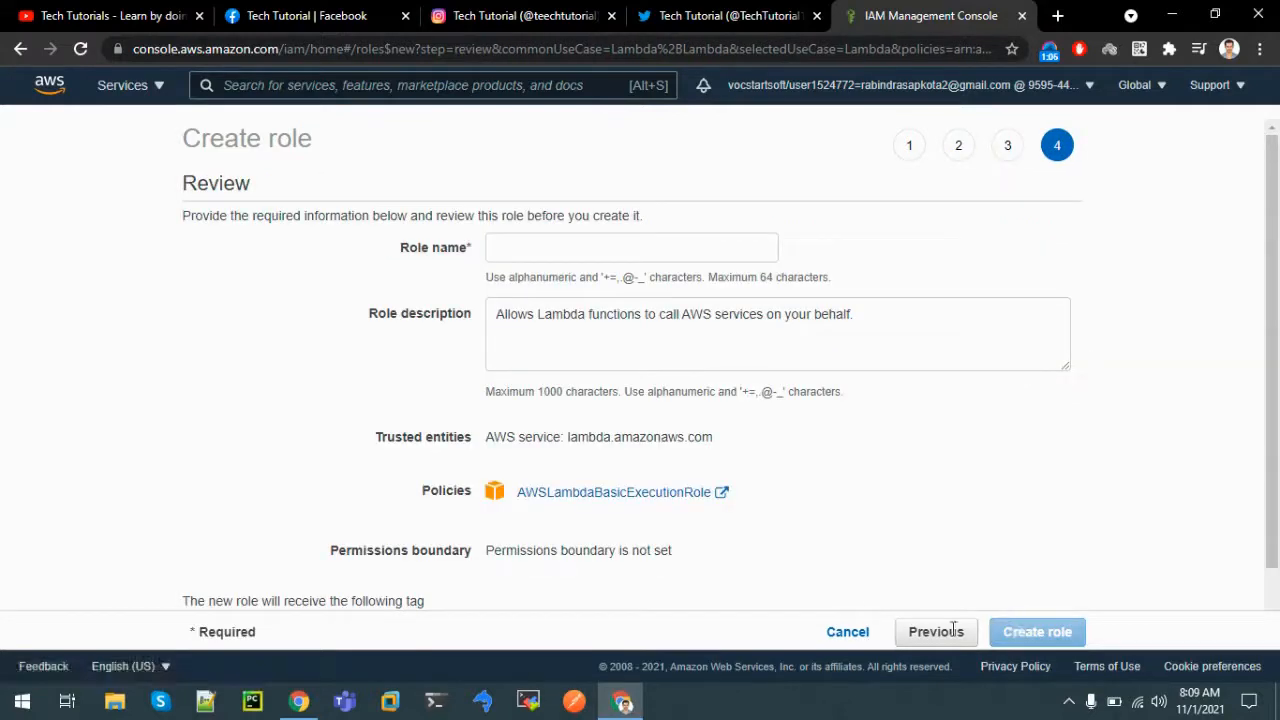
Name the new role EC2Stopinator.
click(617, 251)
text(E)
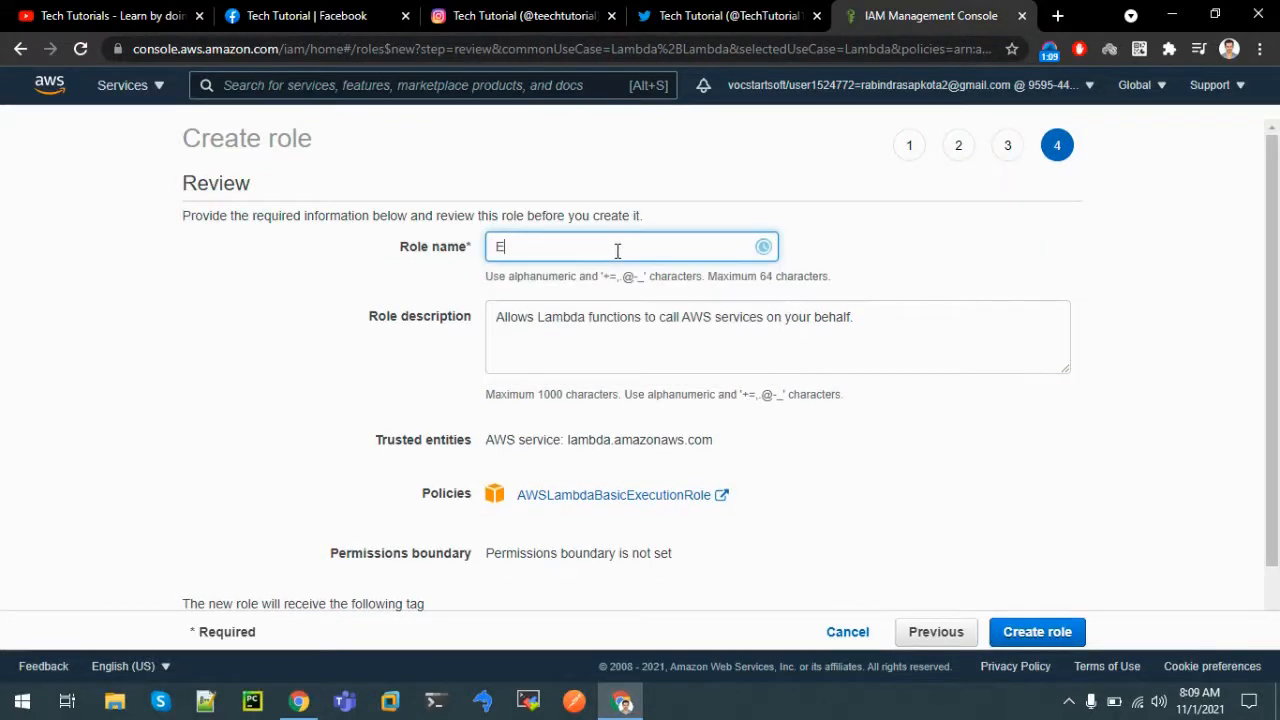
text(C2Stopinator)
Replace the role description with "Starts and stops ec2" and create the role.
click(555, 357)
text(S)
key(ctrl+a)
key(BackSpace)
text(Starts and)
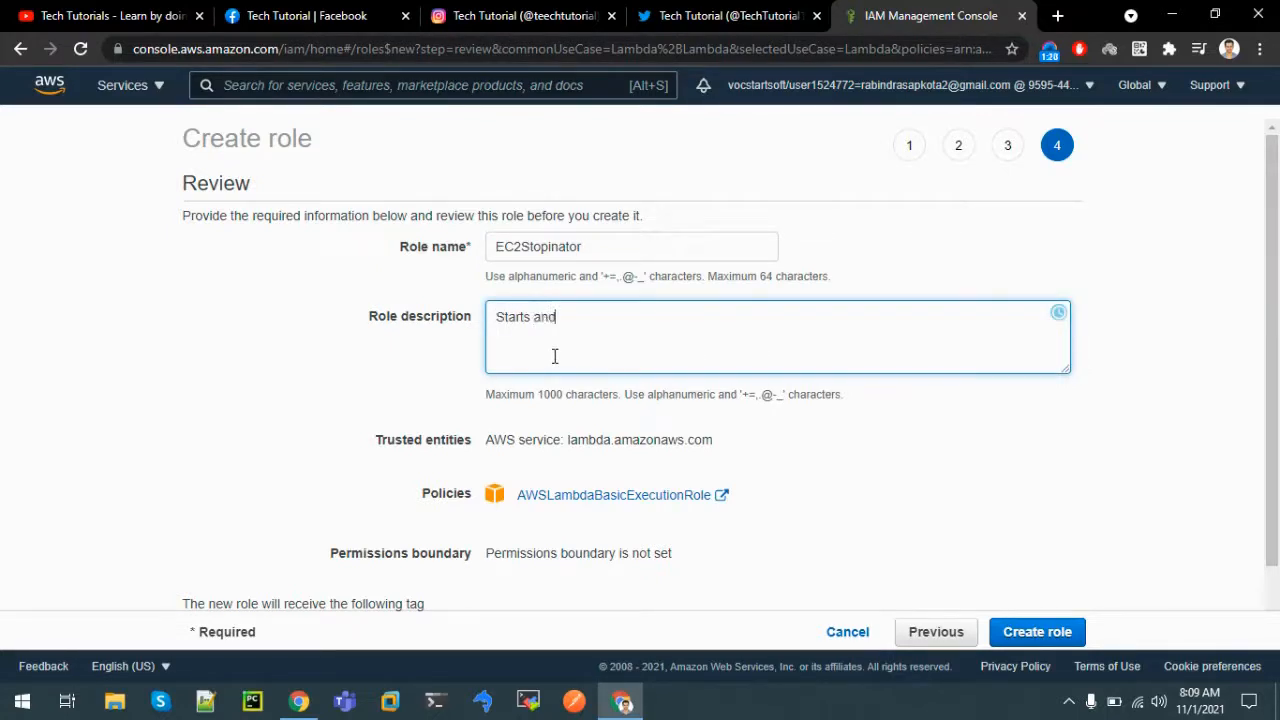
text( stops ec2)
scroll(1278, 460, down, 1)
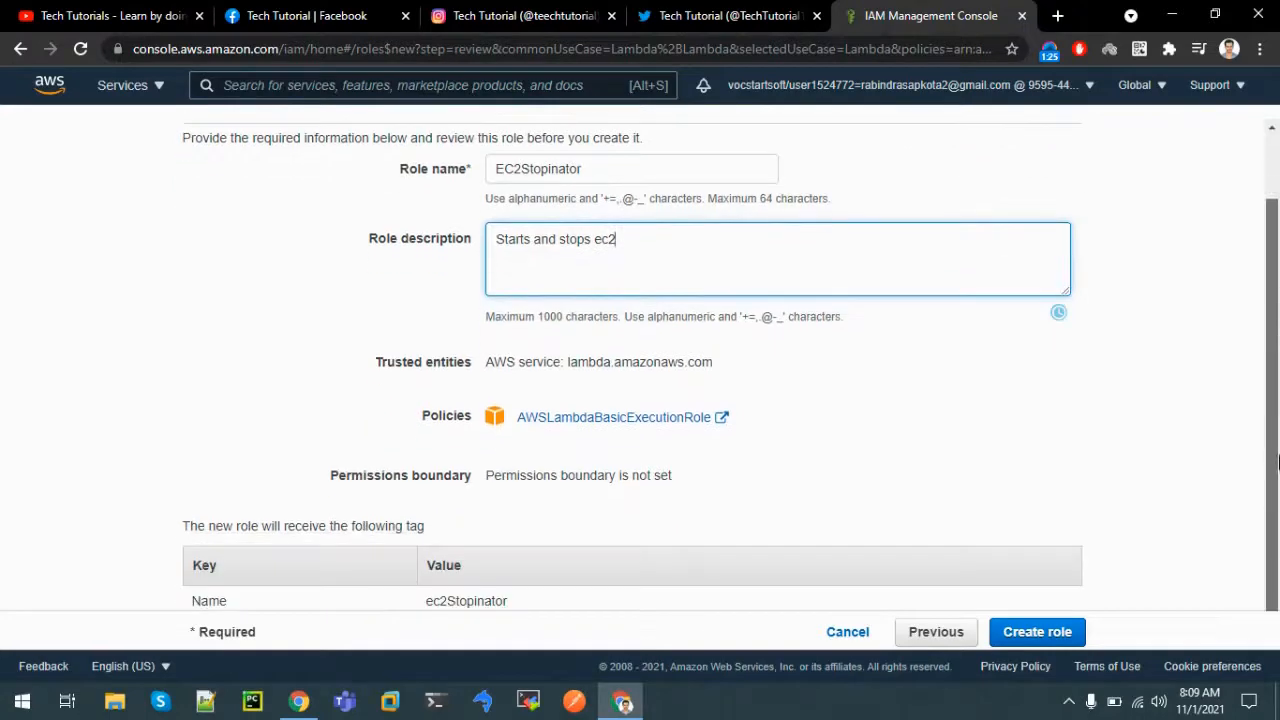
click(1038, 634)
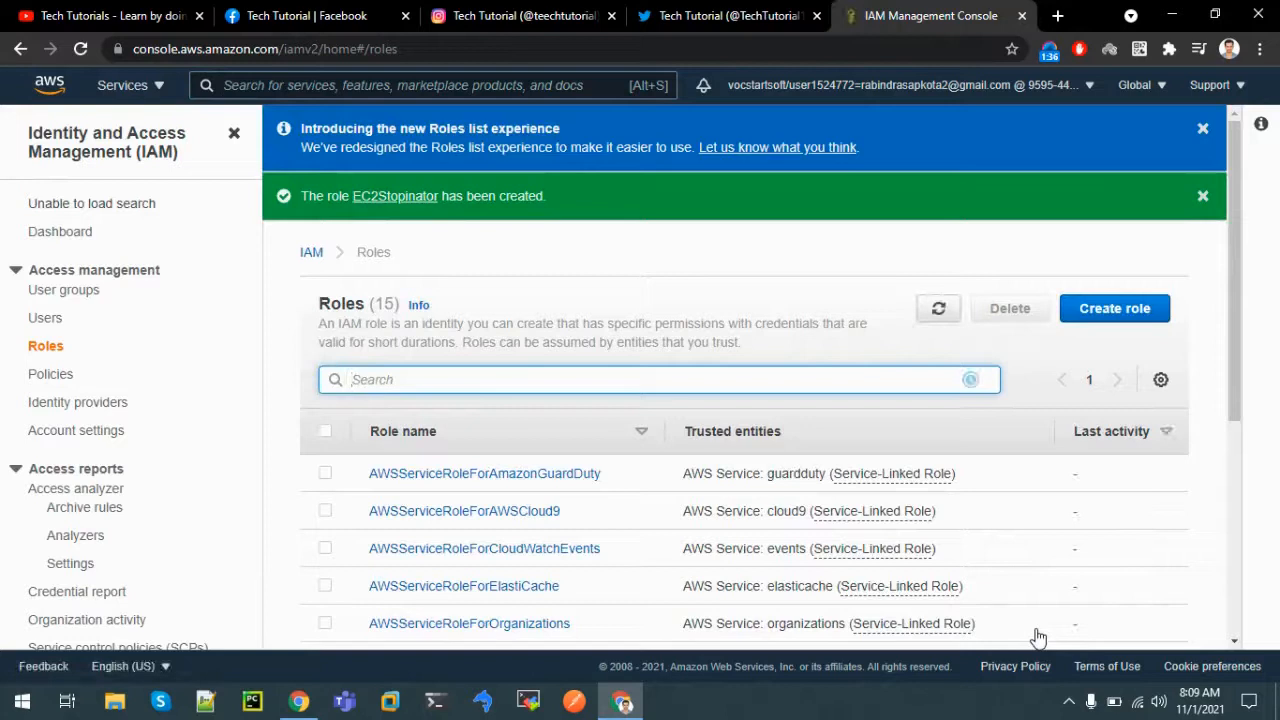
Open the new EC2Stopinator role and attach the AmazonEC2FullAccess policy, filtering the policies by "ec2ful".
click(386, 198)
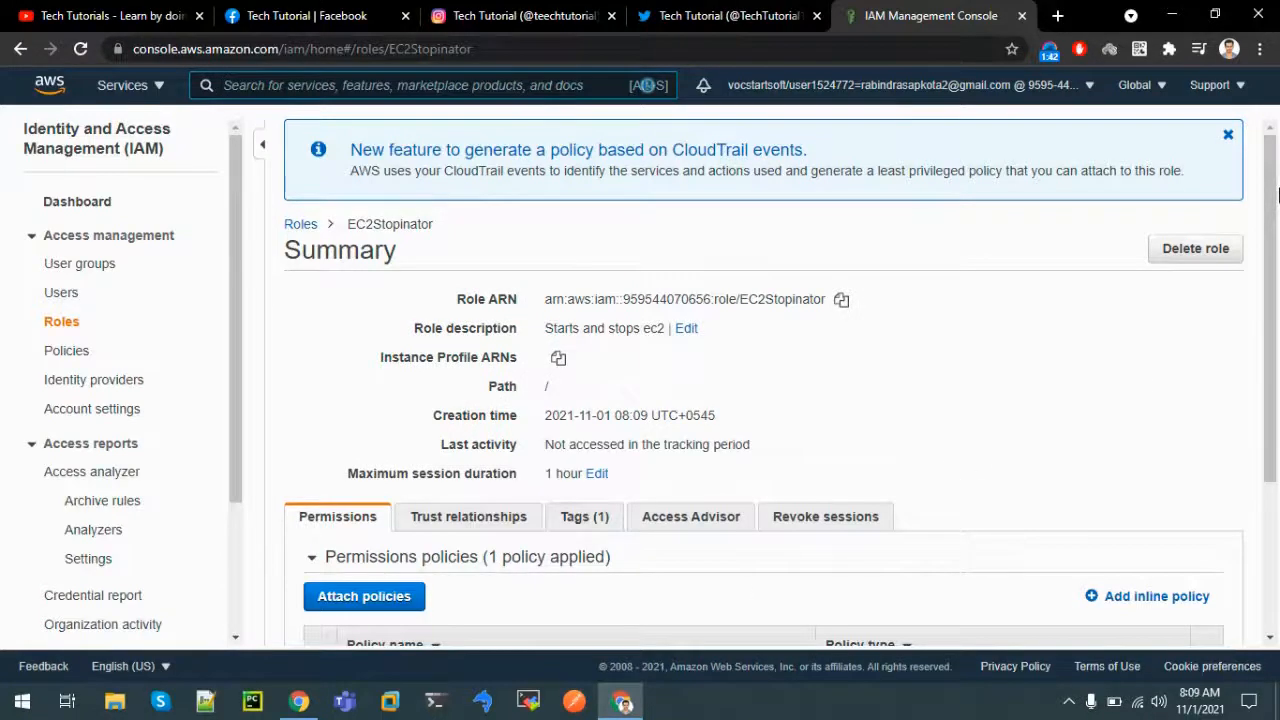
scroll(1277, 193, down, 2)
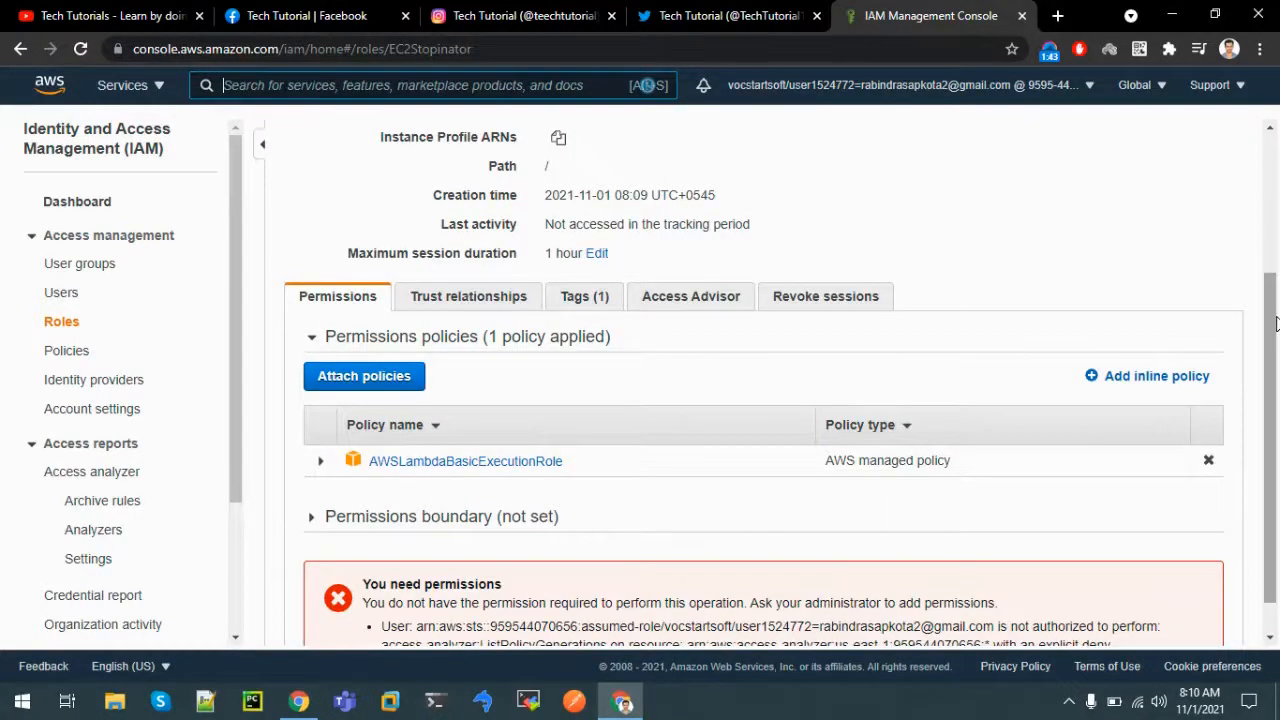
drag(1277, 316, 1276, 380)
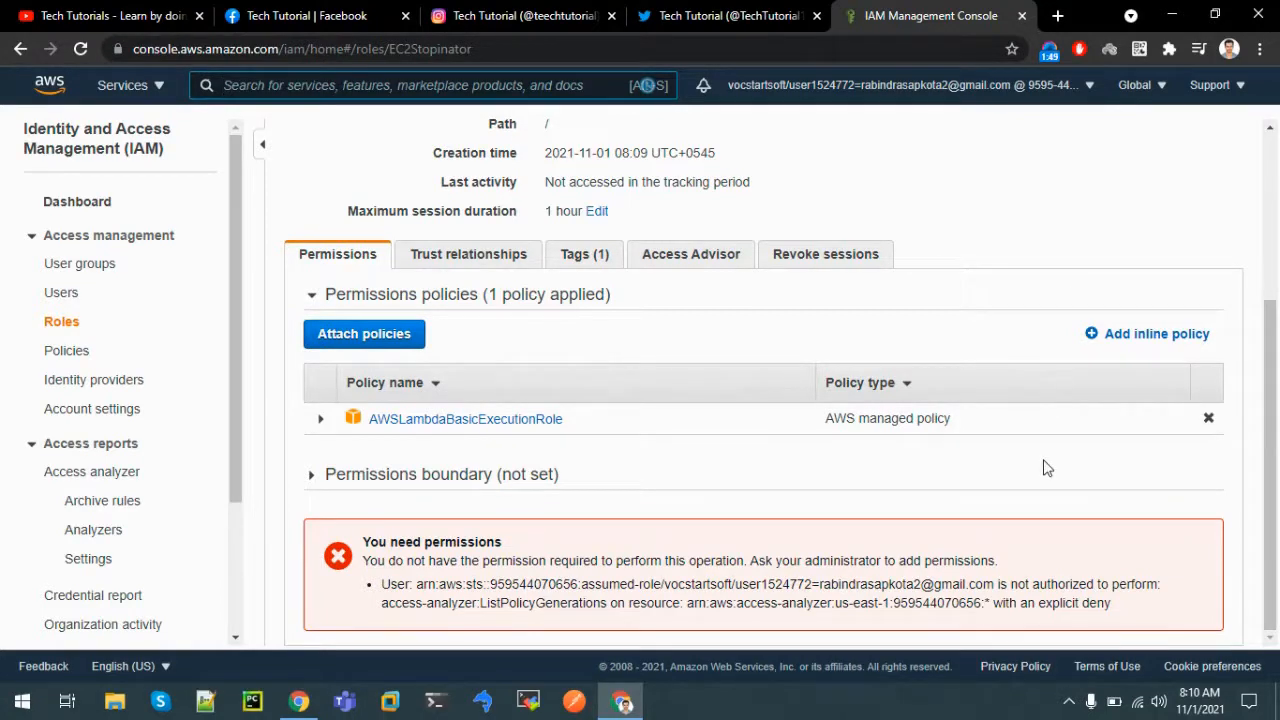
click(341, 332)
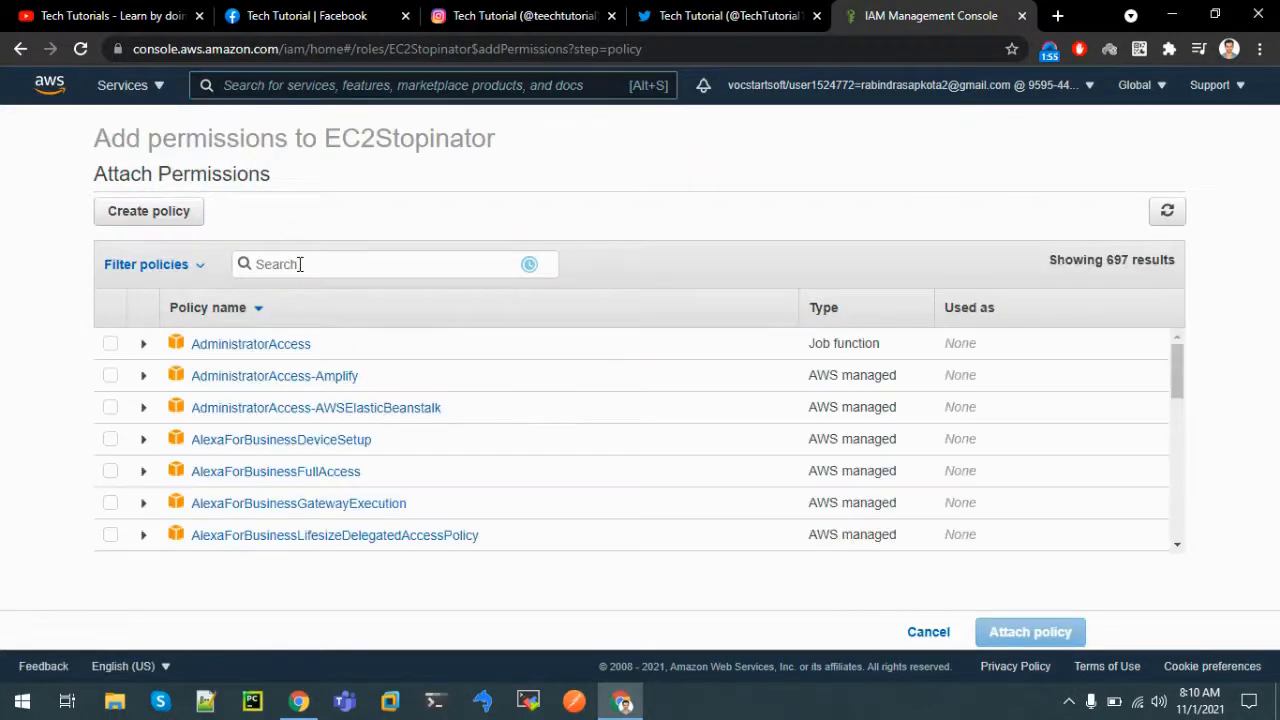
text(ec2)
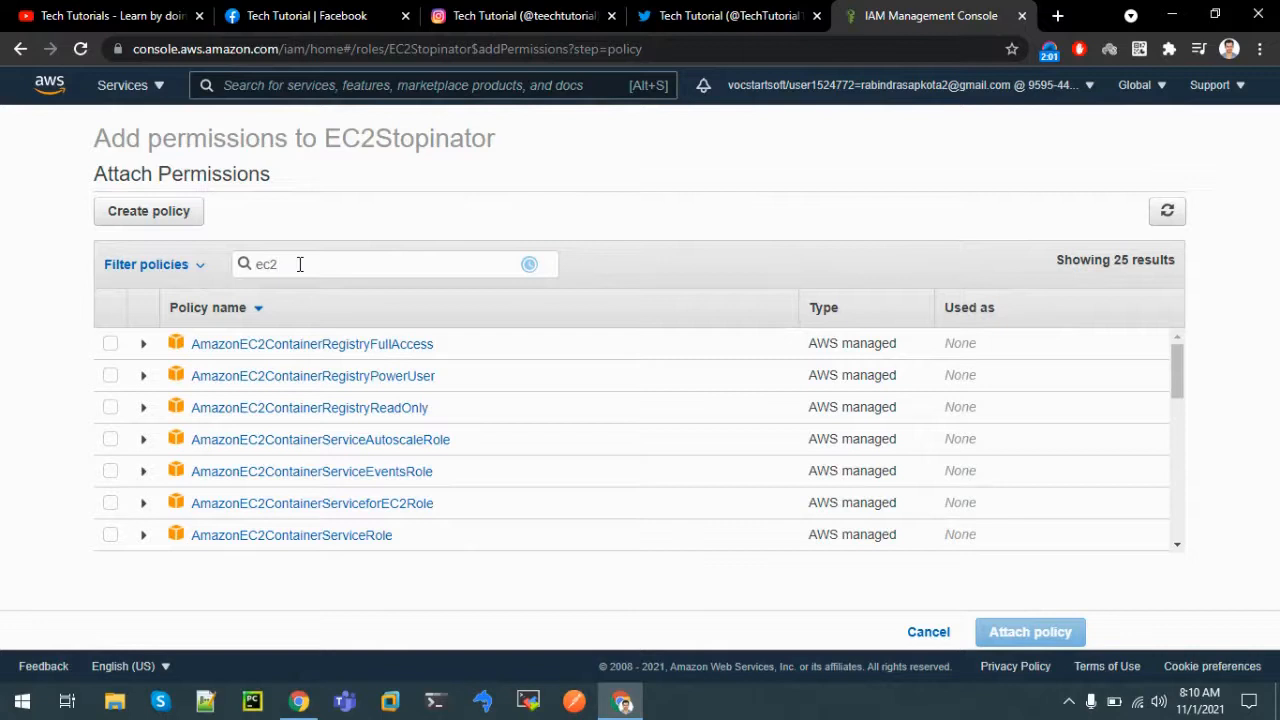
text(ful)
click(108, 346)
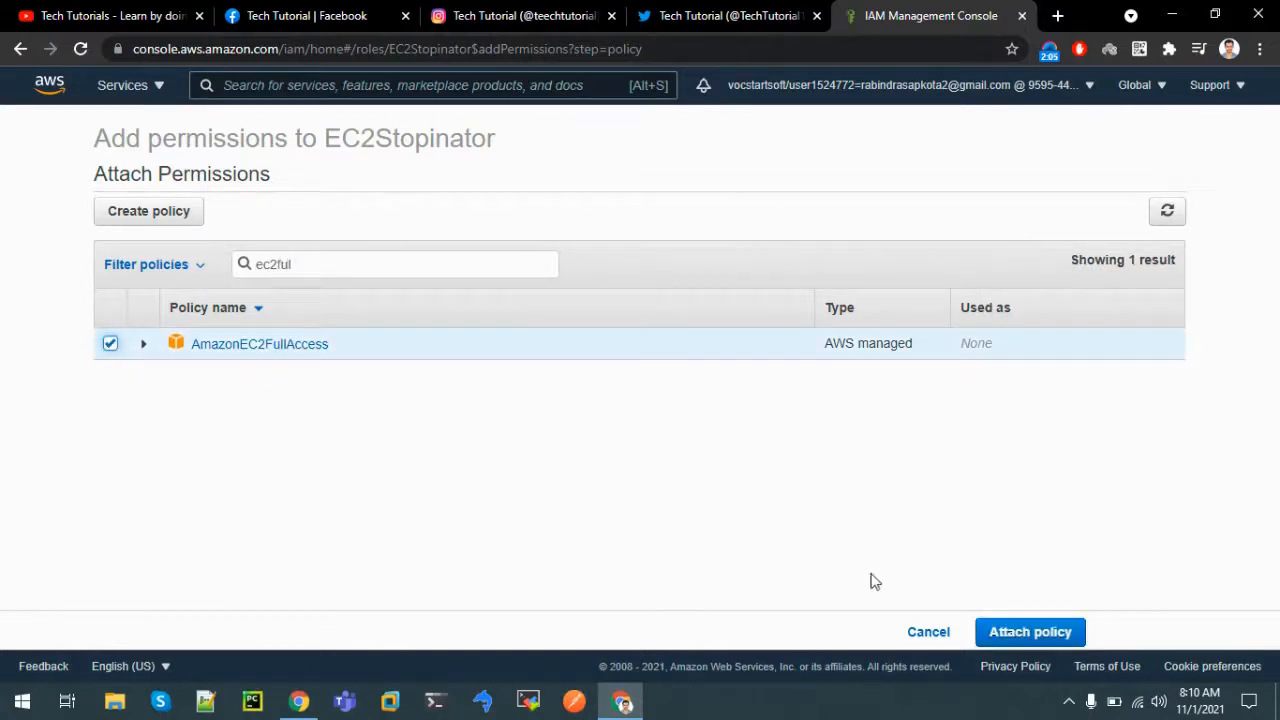
click(1024, 640)
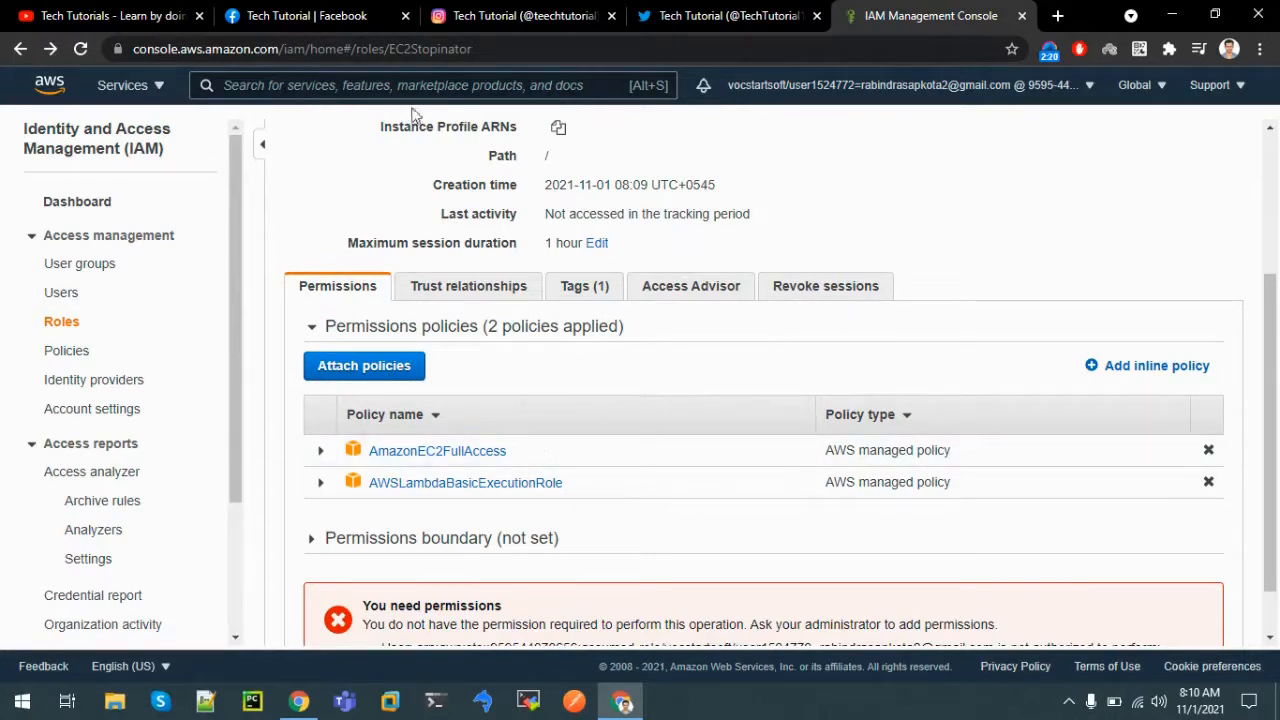
Open the Lambda service through the console search for "lambda" and start creating a new function from its functions list.
click(341, 88)
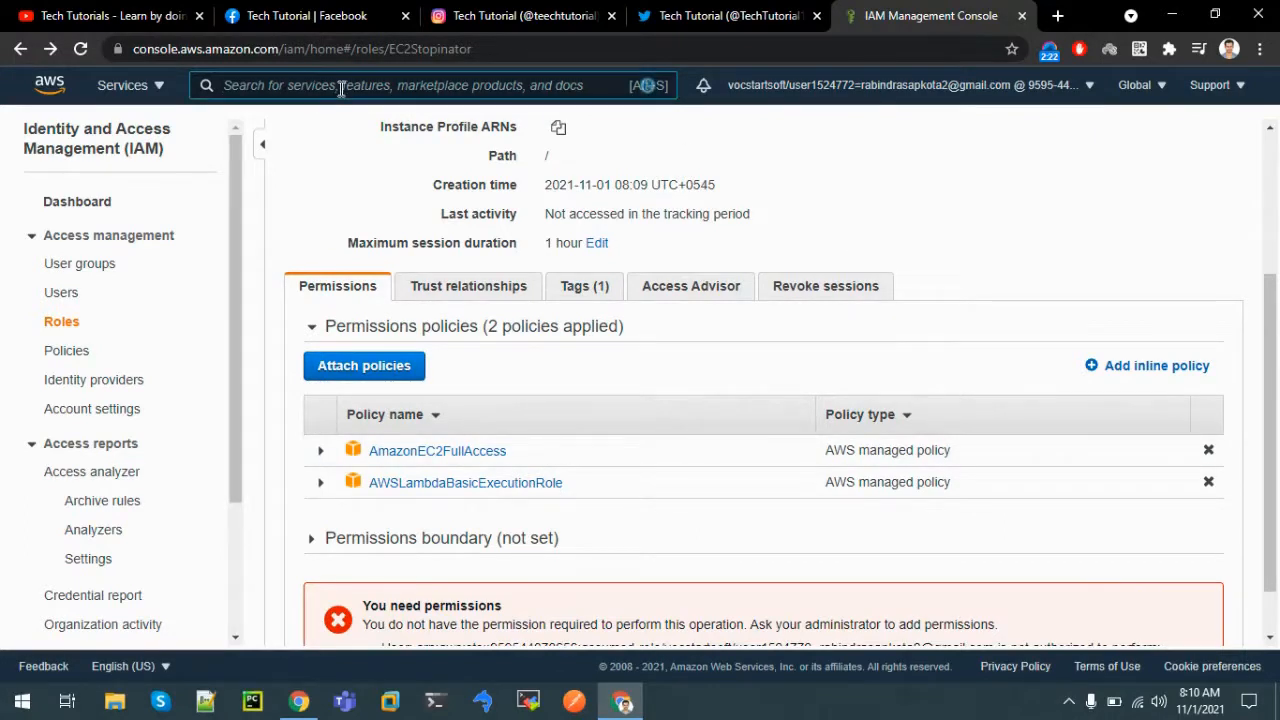
text(lambda)
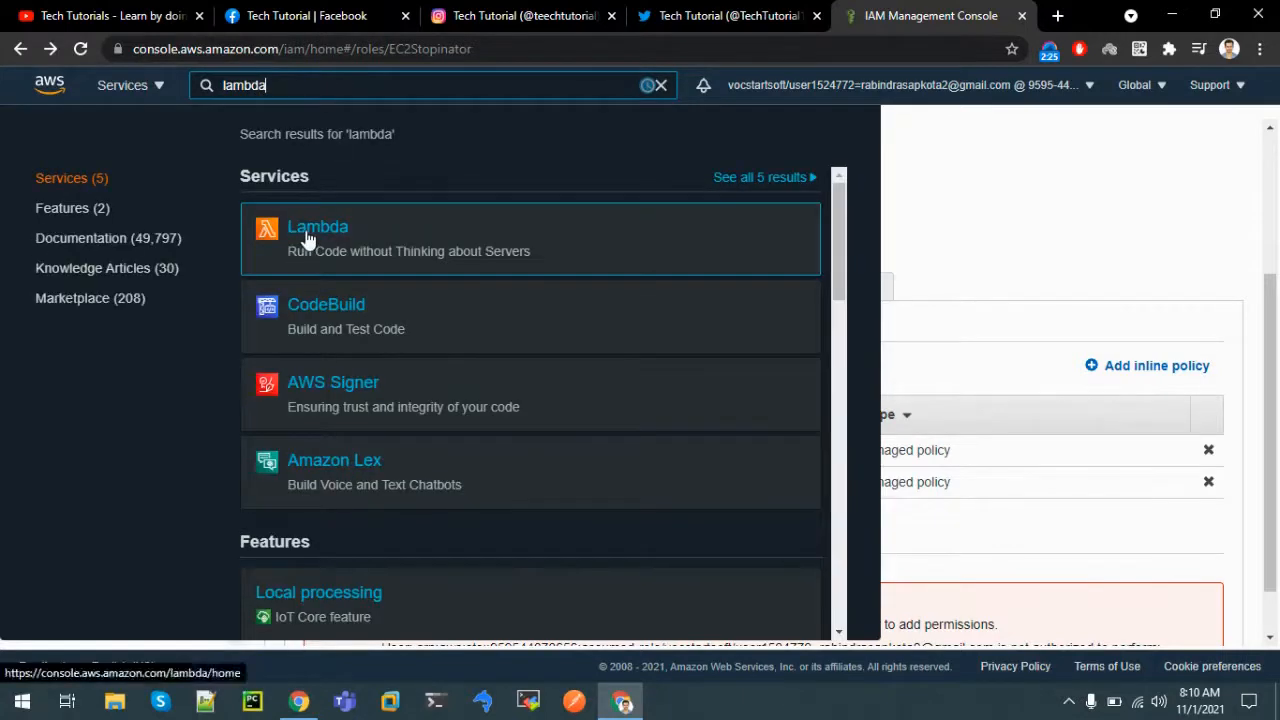
click(307, 236)
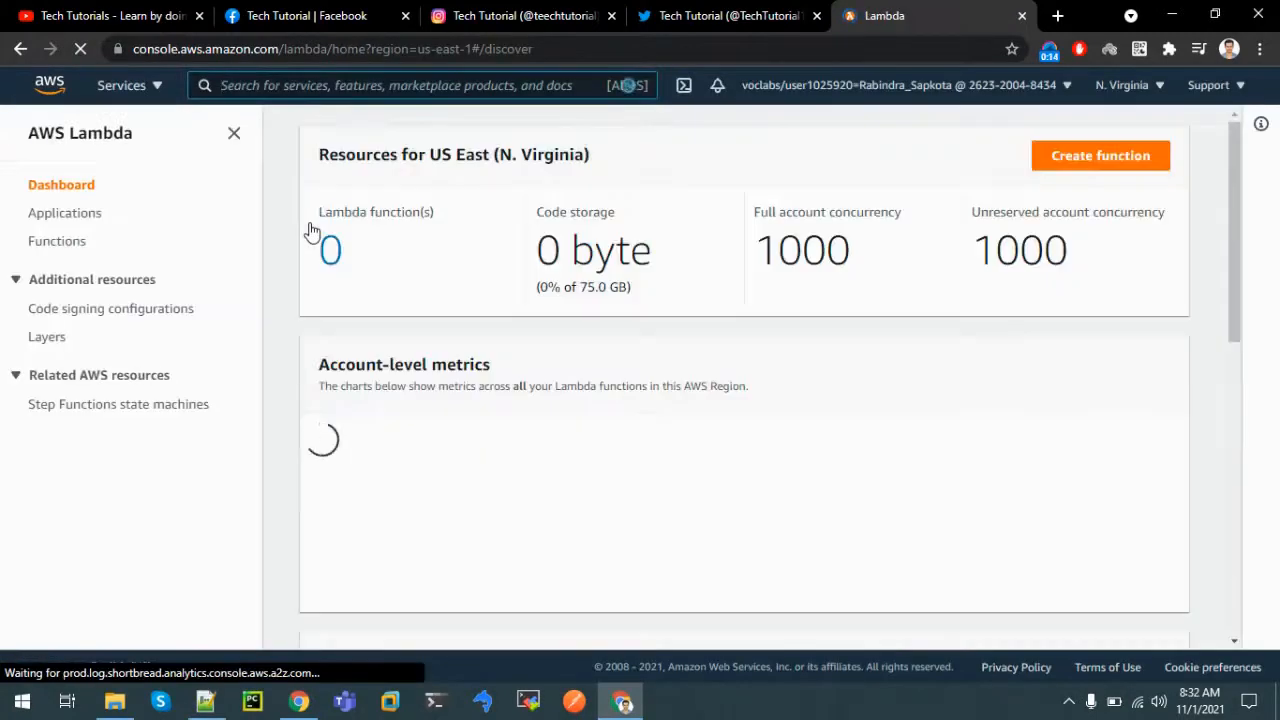
click(82, 243)
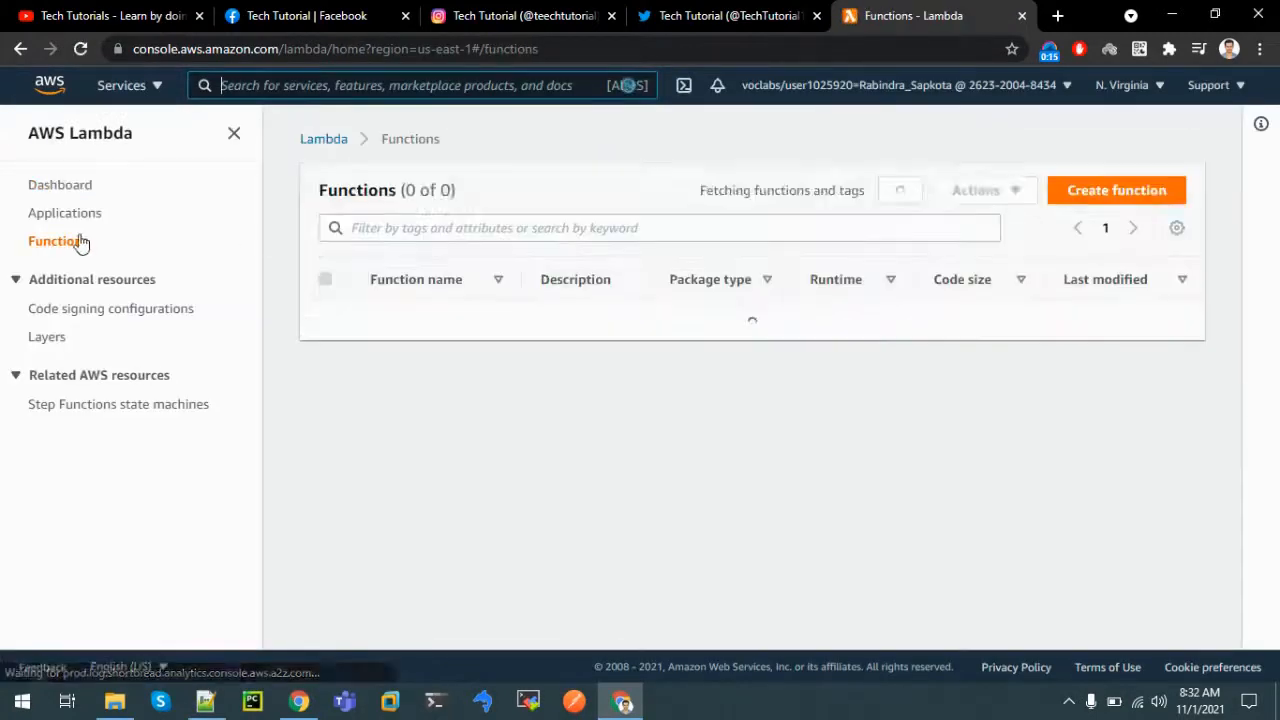
click(1095, 260)
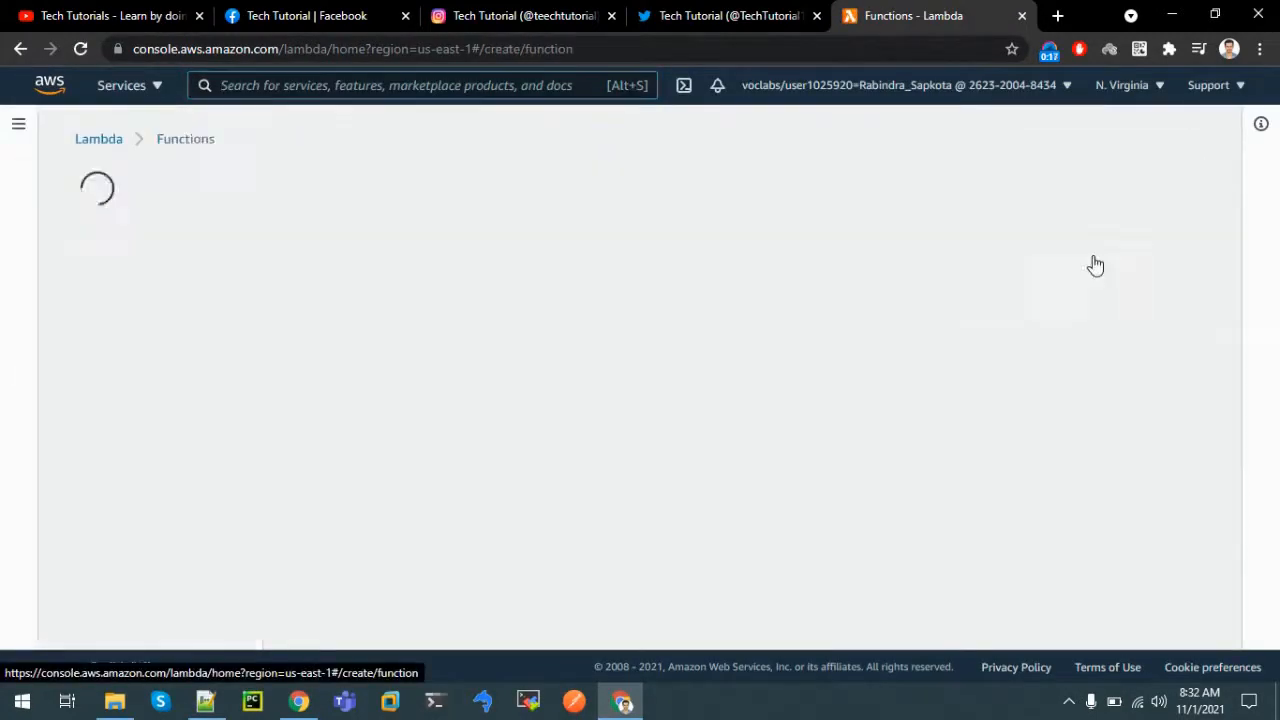
Name the function mystopinator and choose Python 3.9 as its runtime.
click(153, 540)
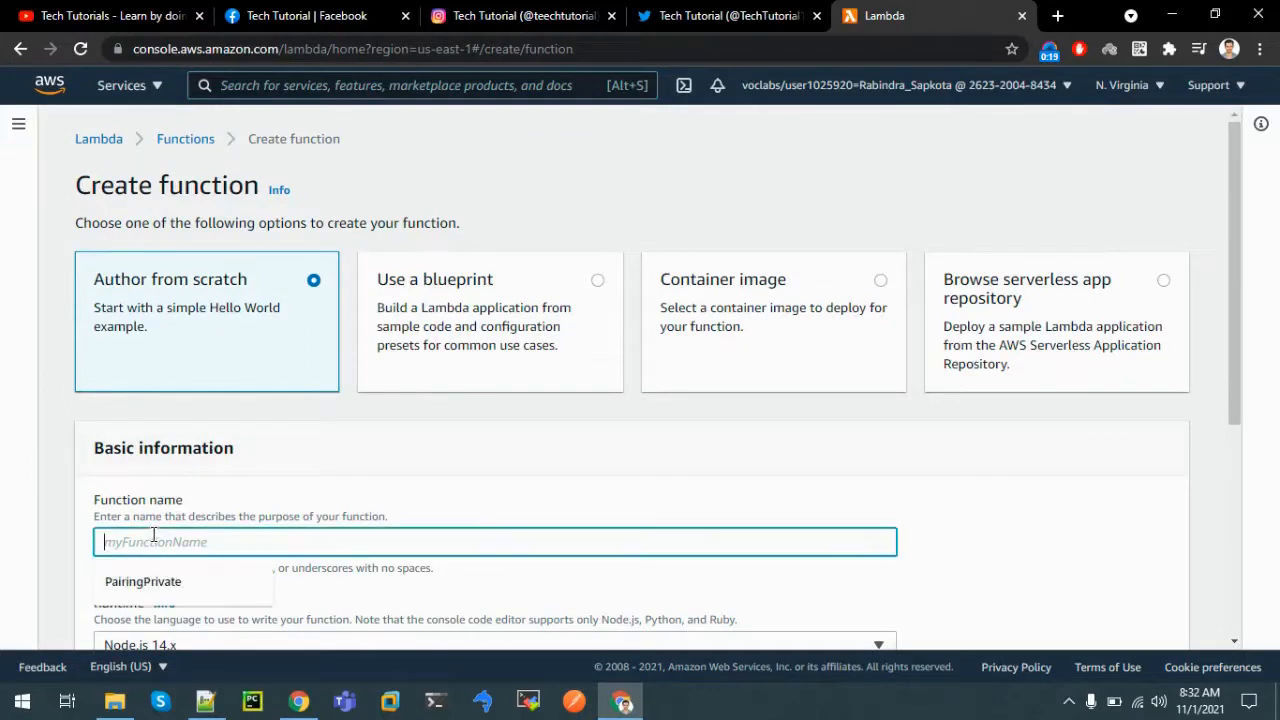
text(mys)
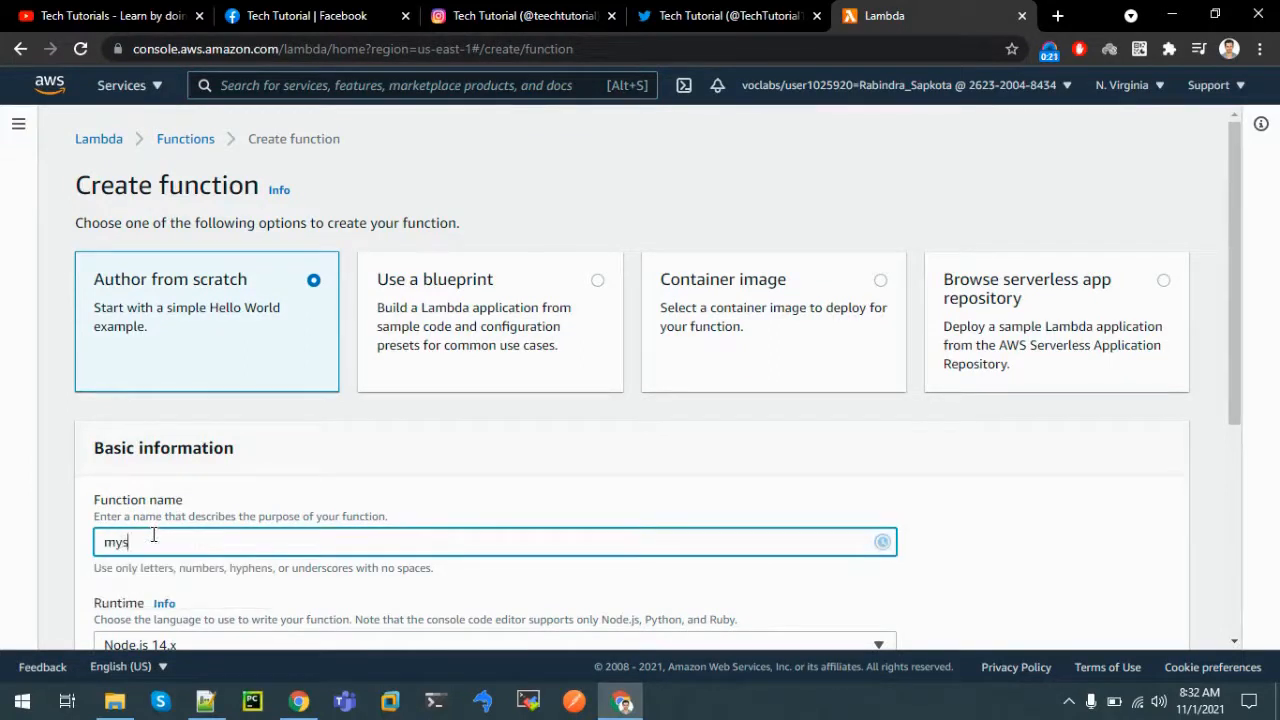
text(topinator)
scroll(1232, 243, down, 2)
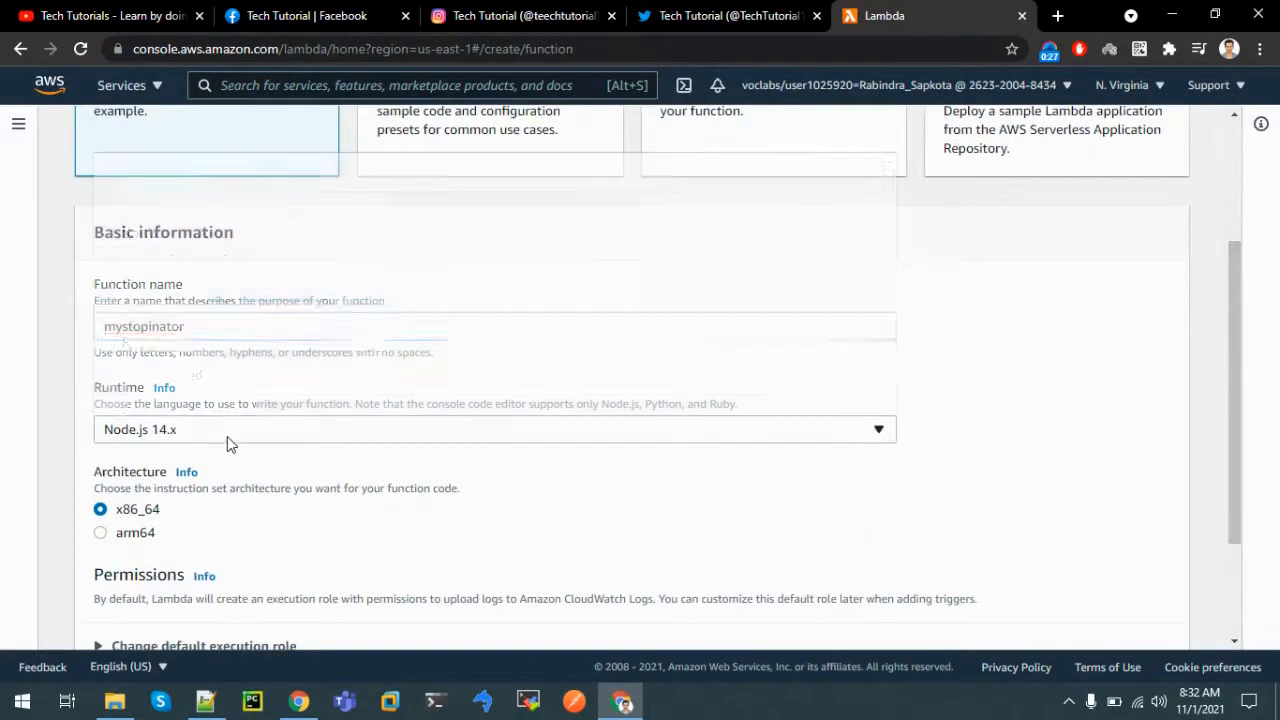
click(176, 334)
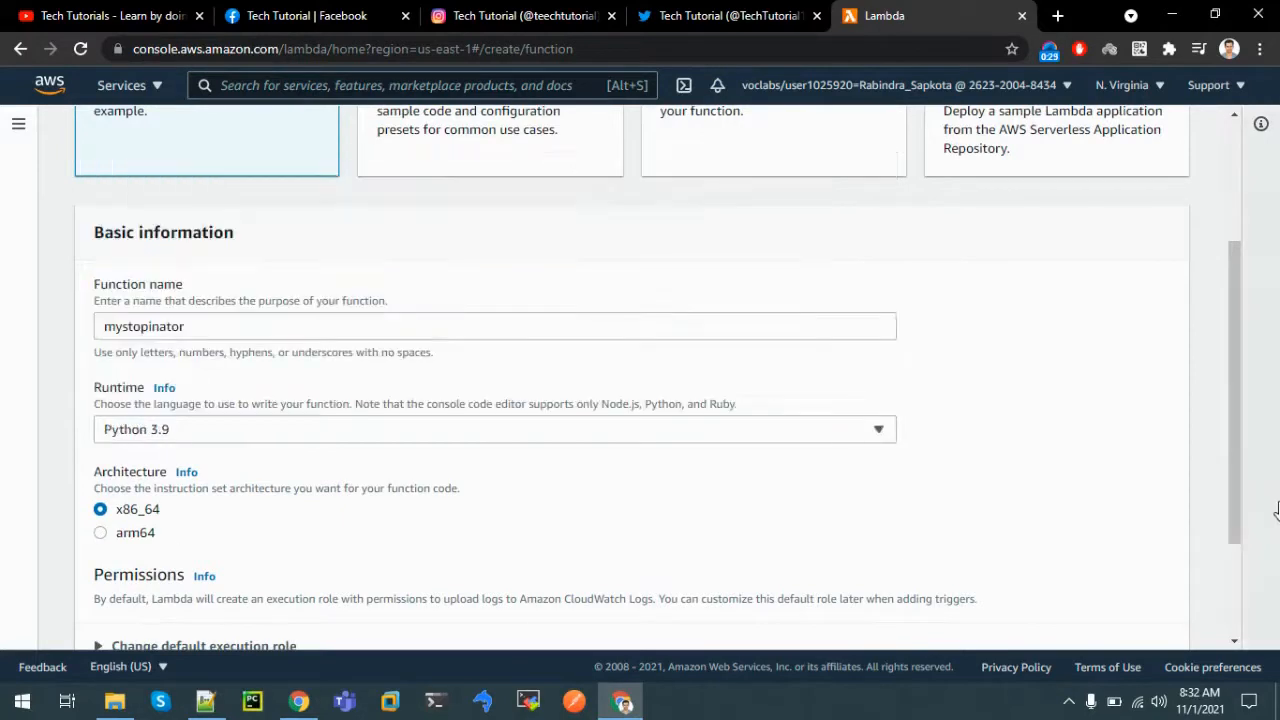
Change the execution role to the existing myStopinatorRole and create the function.
drag(1240, 309, 1234, 409)
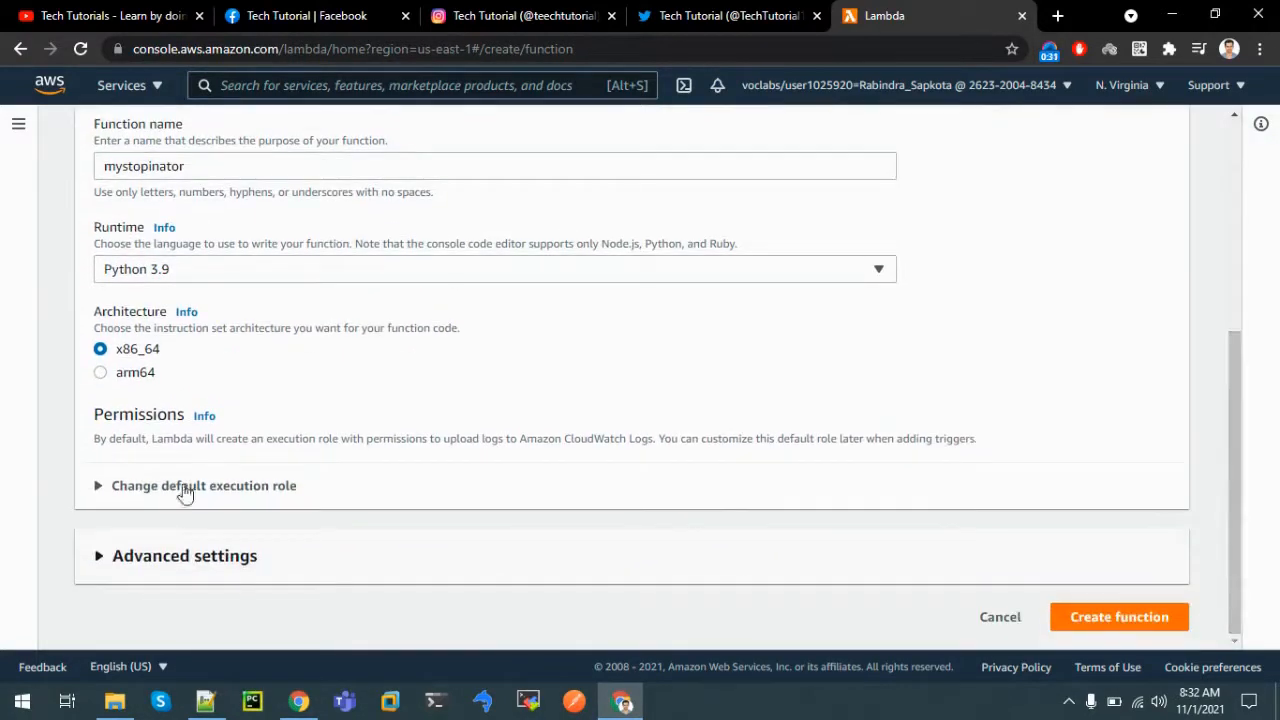
click(185, 490)
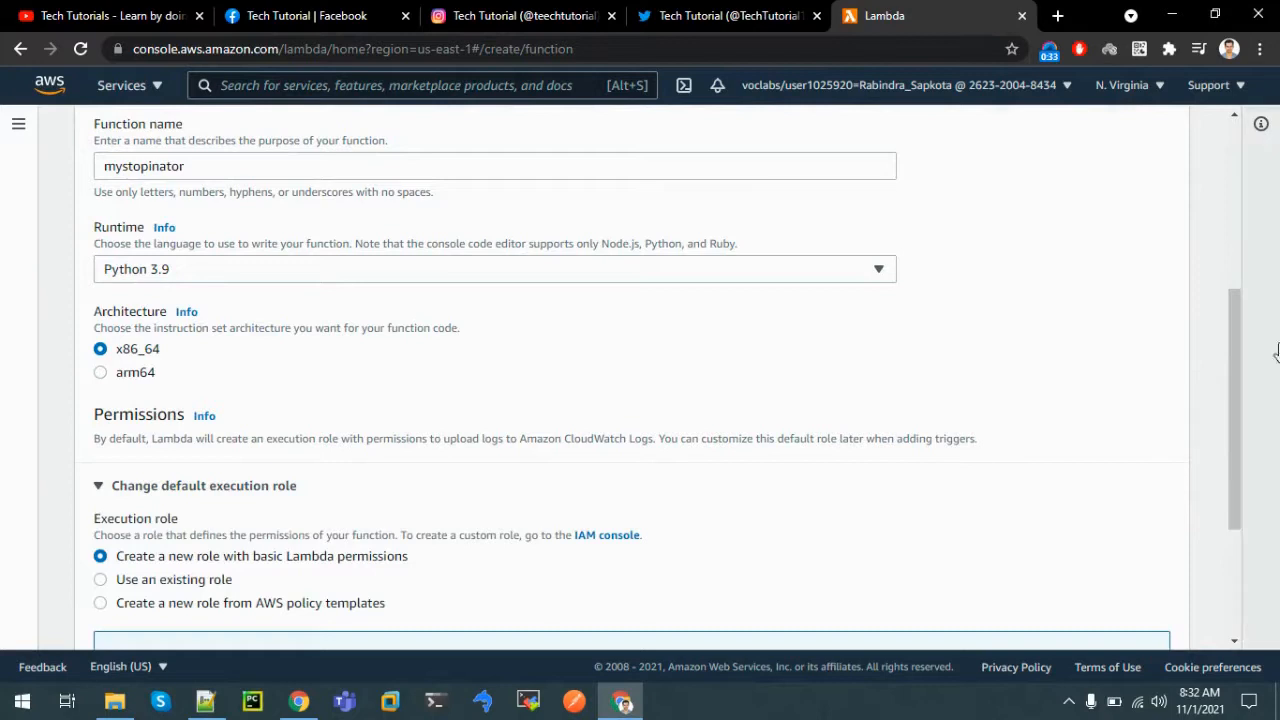
drag(1231, 318, 1229, 386)
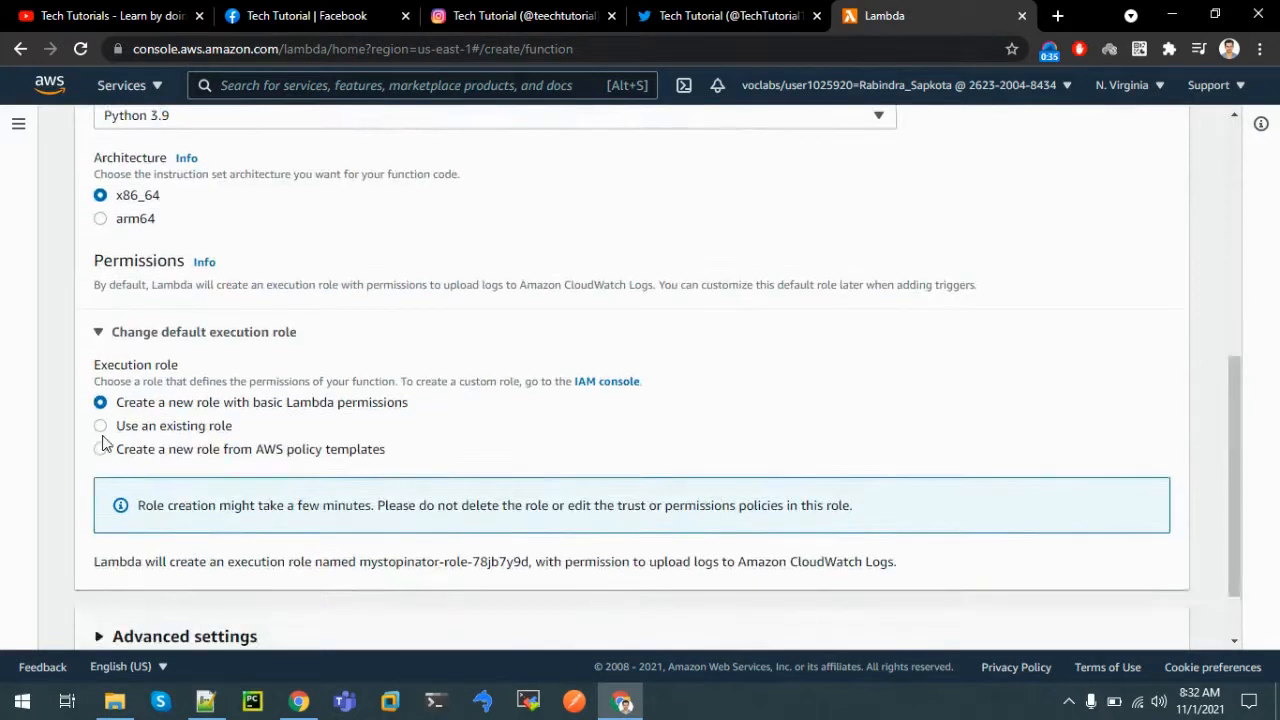
click(101, 426)
click(137, 534)
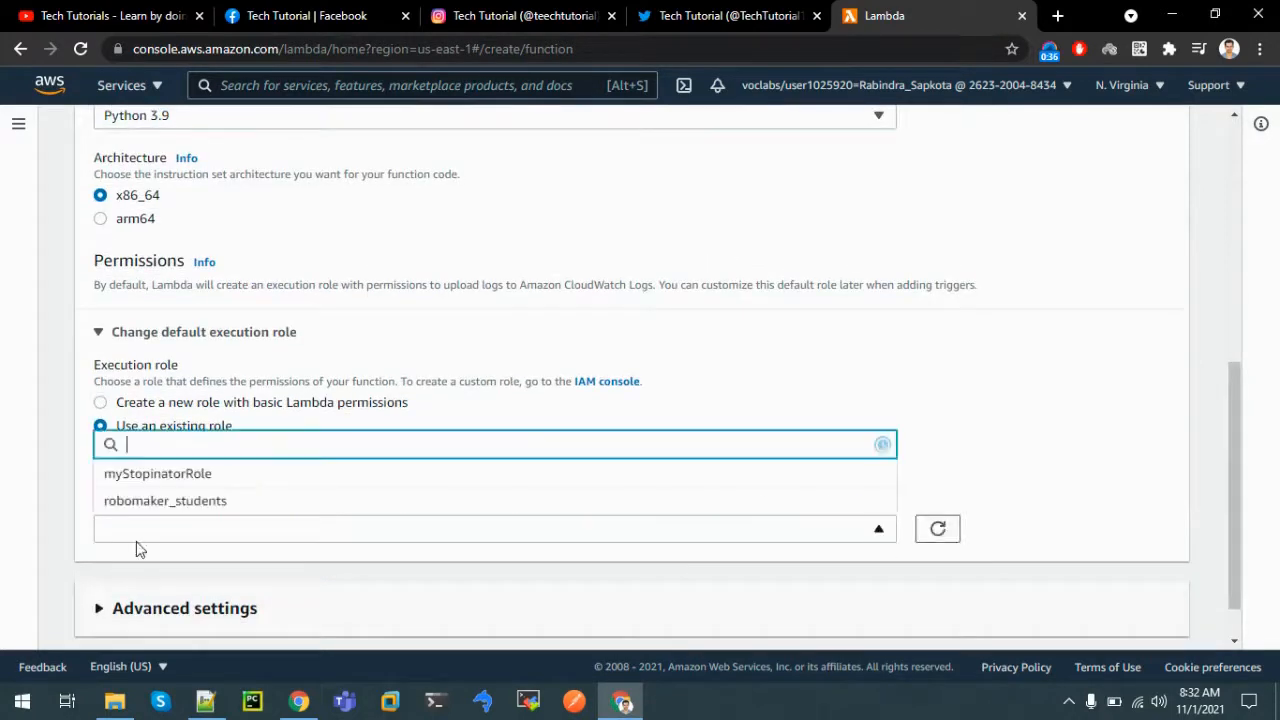
click(160, 478)
scroll(1226, 445, down, 2)
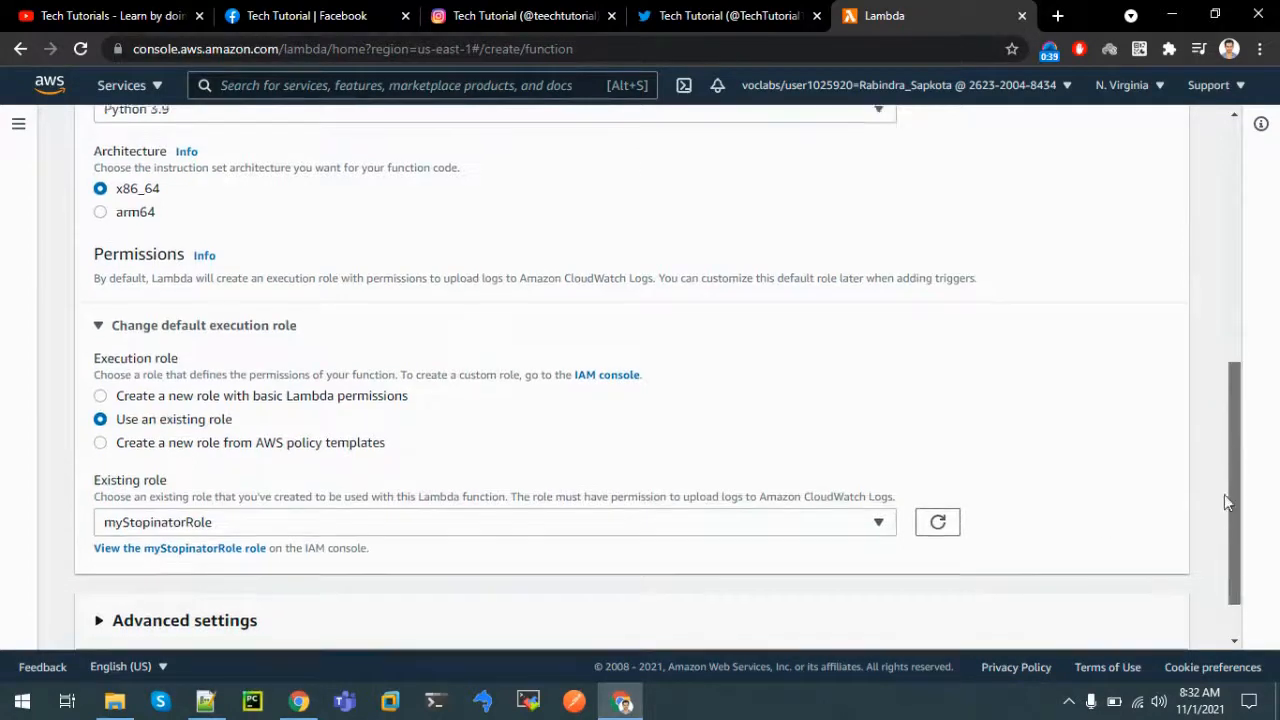
click(1072, 620)
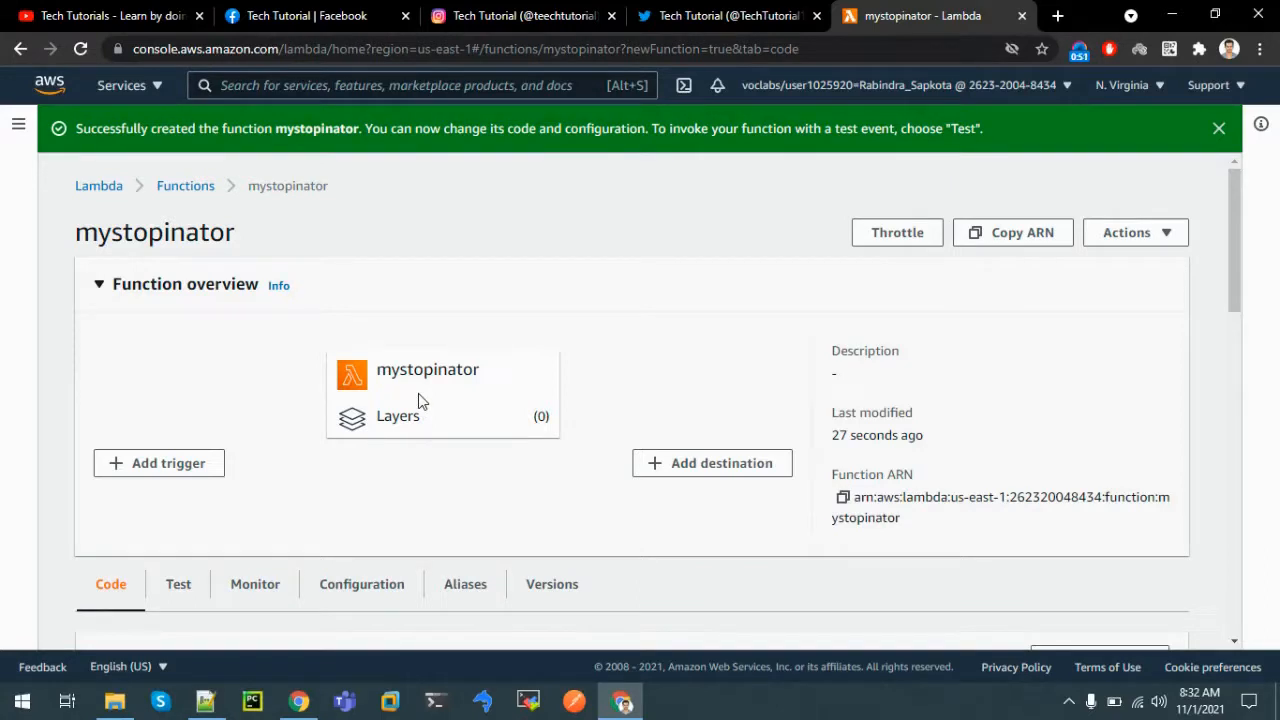
Start adding an EventBridge (CloudWatch Events) trigger to the mystopinator function, with the option to create a new rule.
click(182, 468)
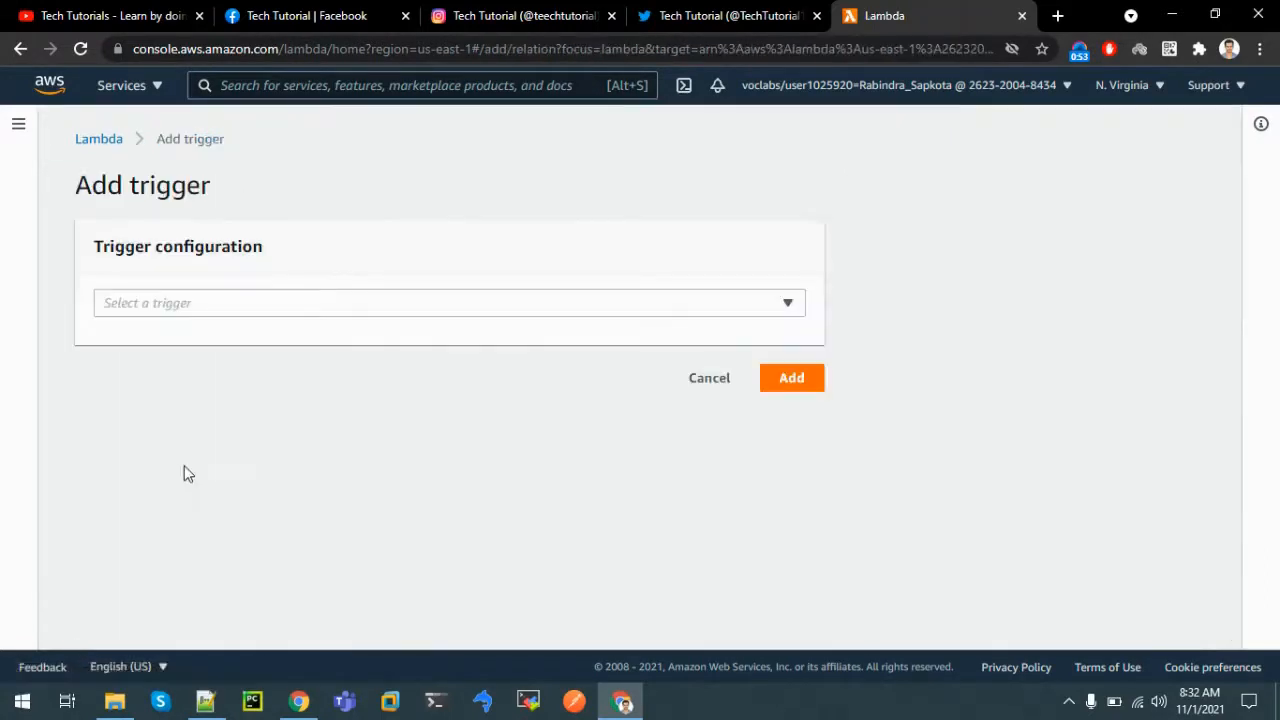
click(170, 306)
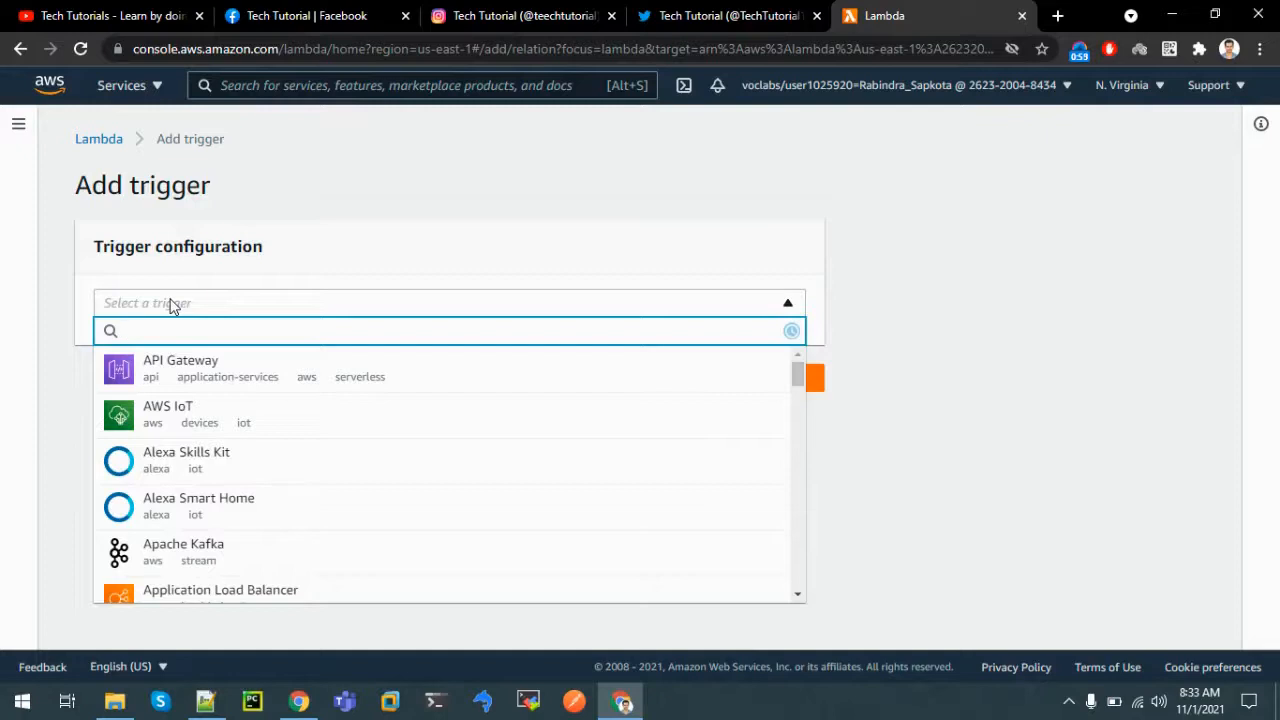
text(cloud)
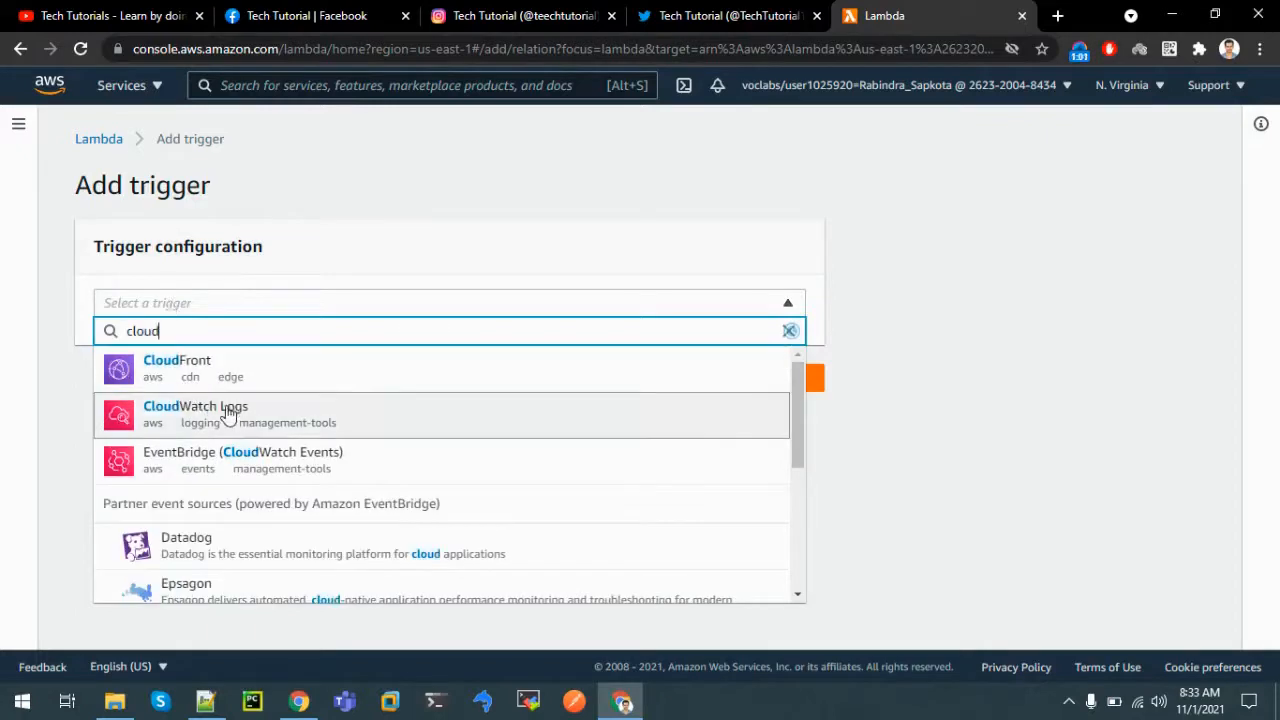
click(306, 455)
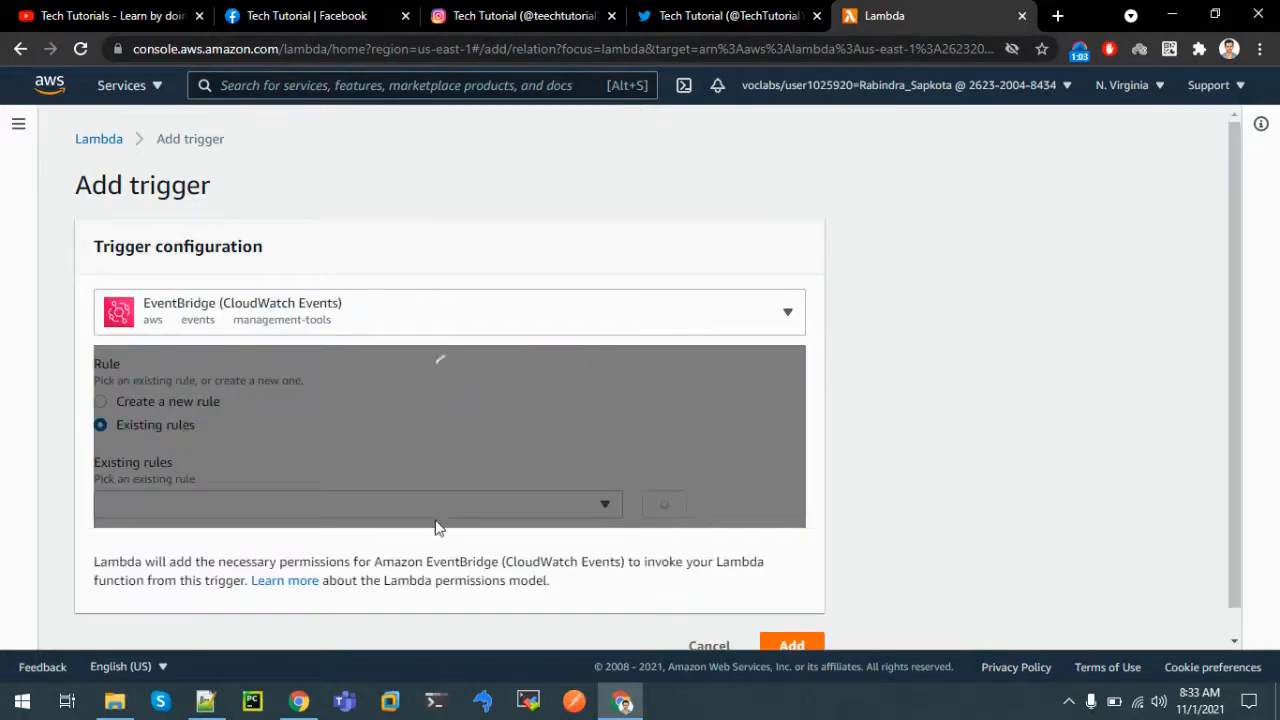
click(100, 401)
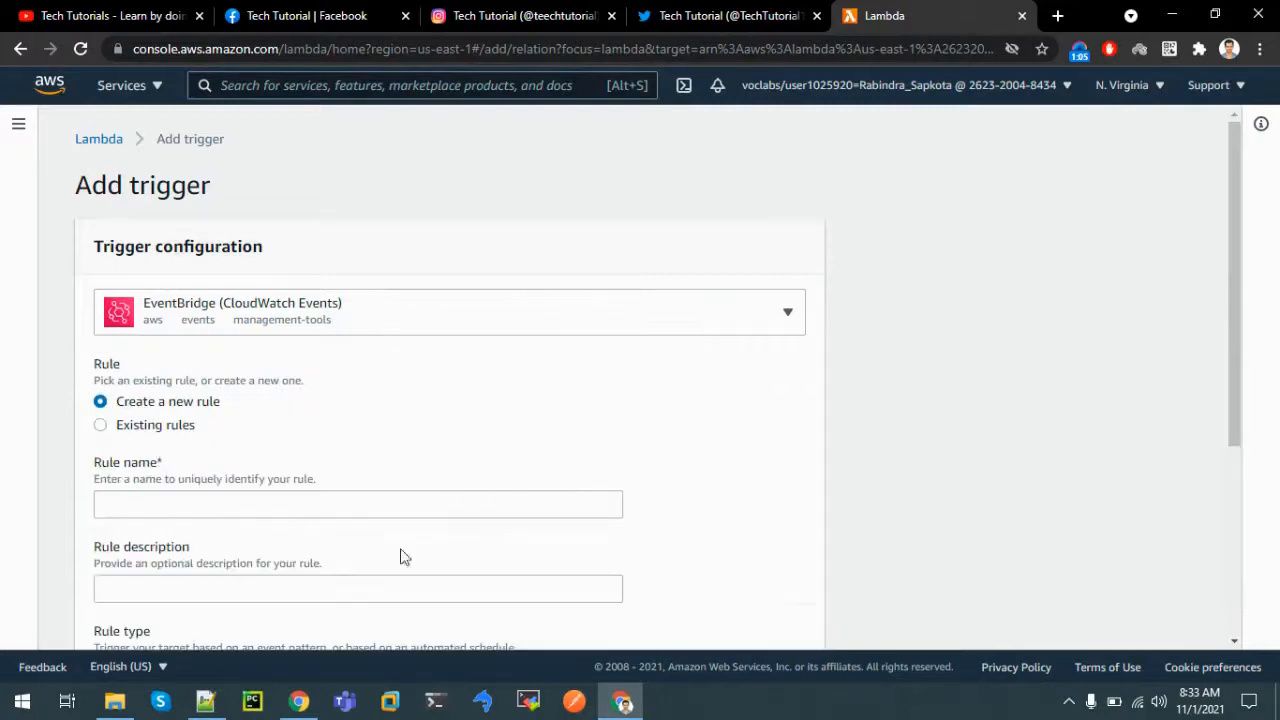
Name the new rule every2minute and give it the description everytwominute.
scroll(1238, 340, down, 1)
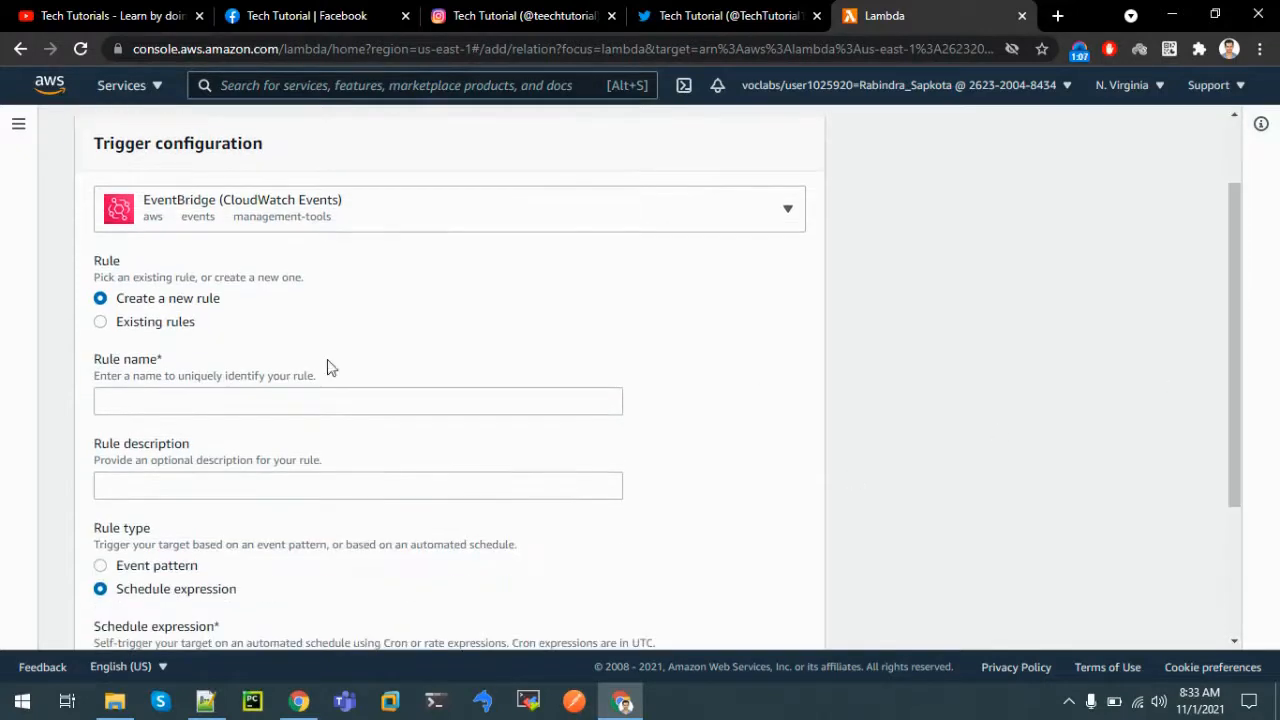
click(268, 404)
text(ev)
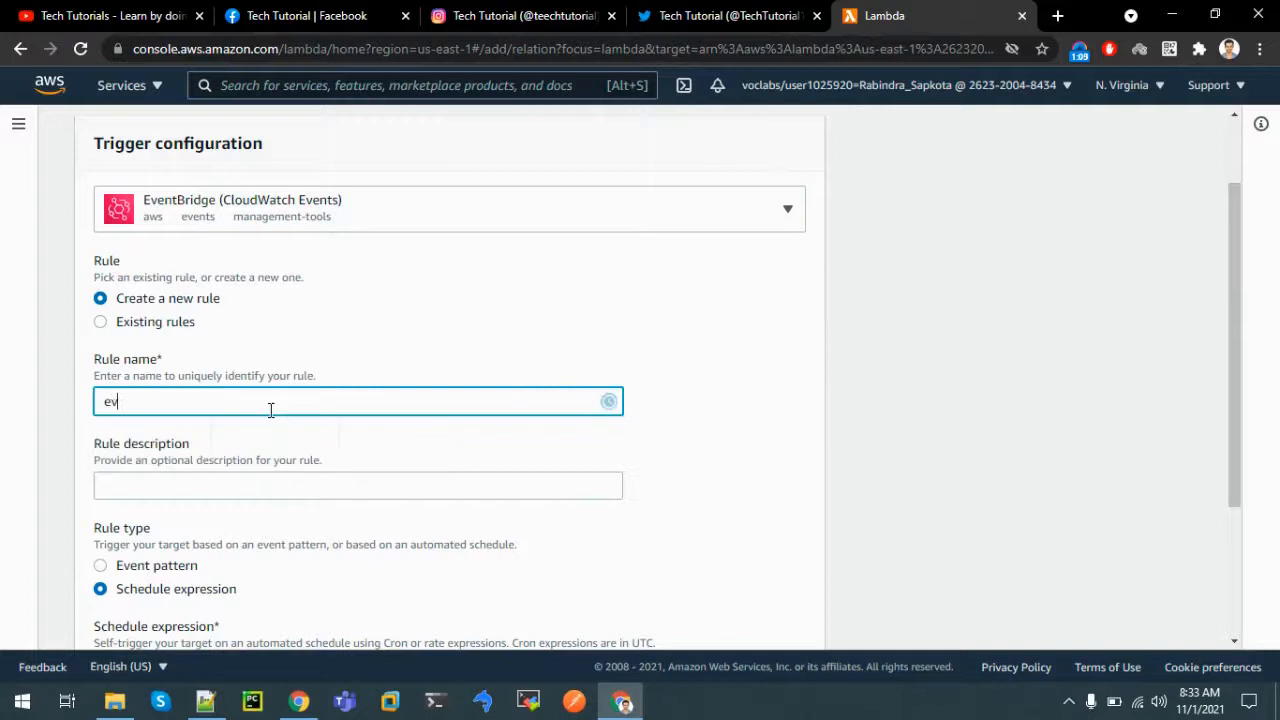
text(ery2minute)
click(157, 487)
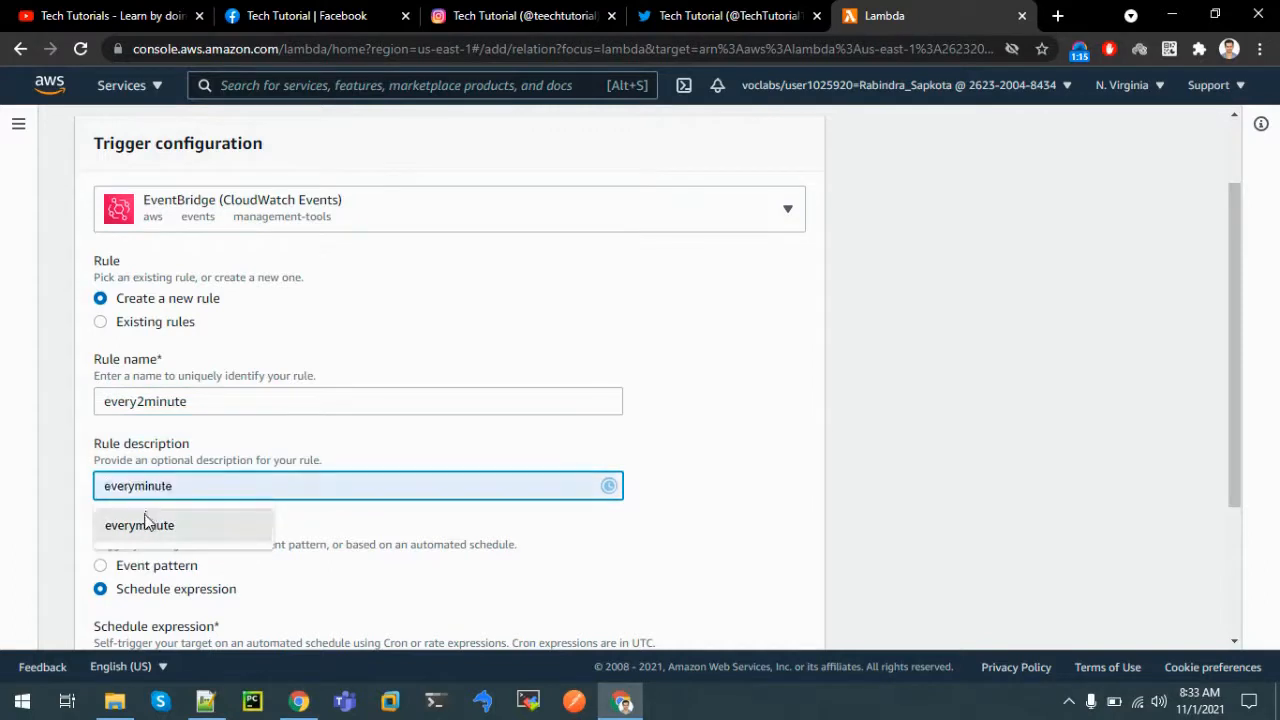
click(145, 520)
click(135, 486)
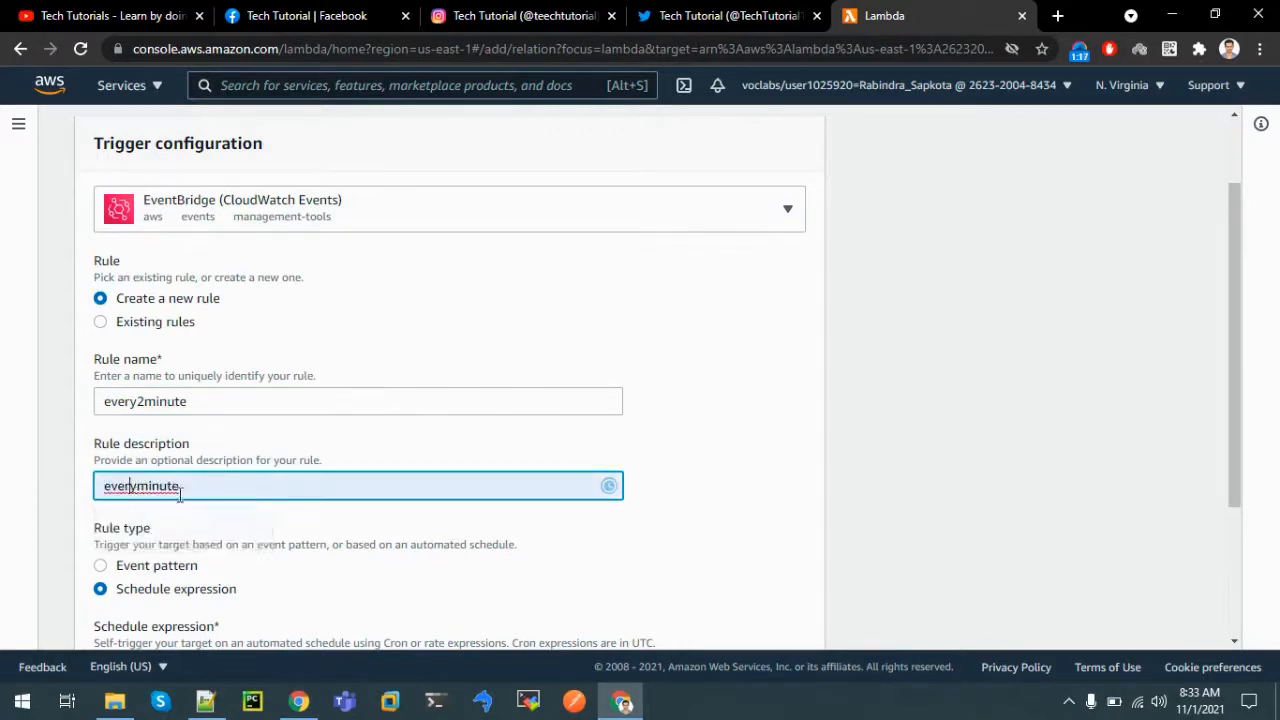
text(two)
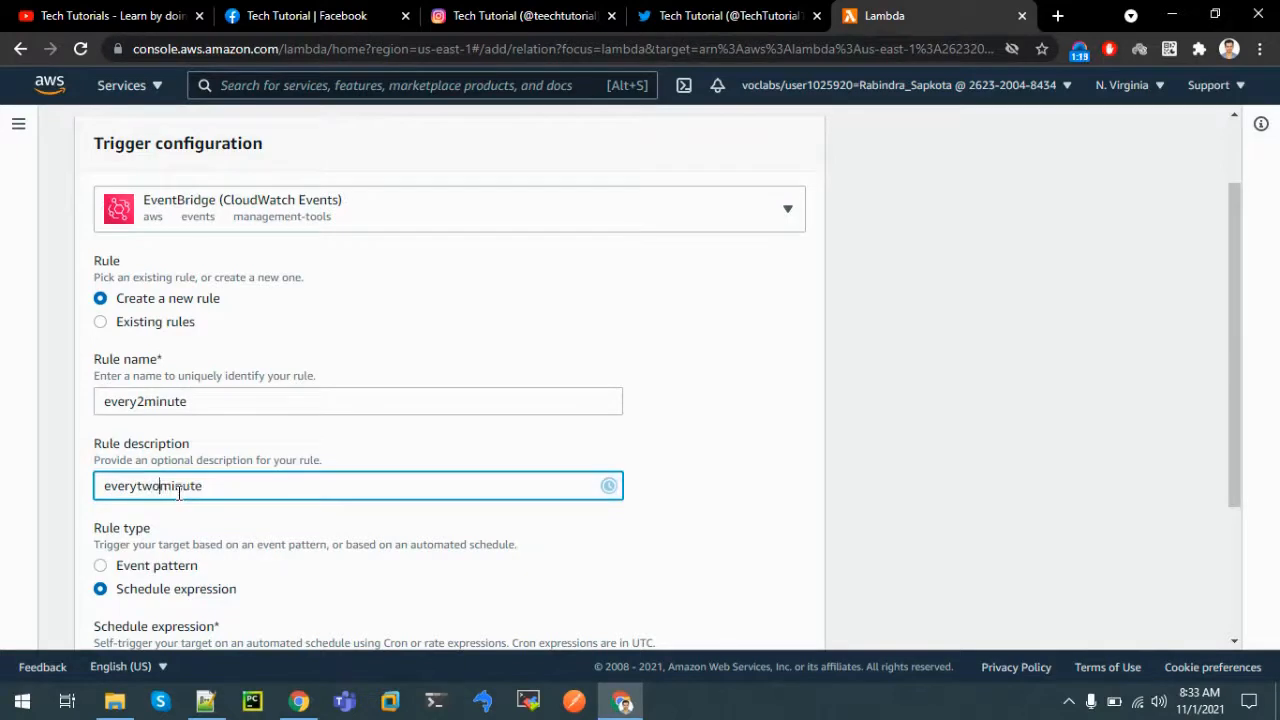
Set the rule's schedule expression to rate(2 minute) and try to add the trigger.
drag(1240, 320, 1246, 406)
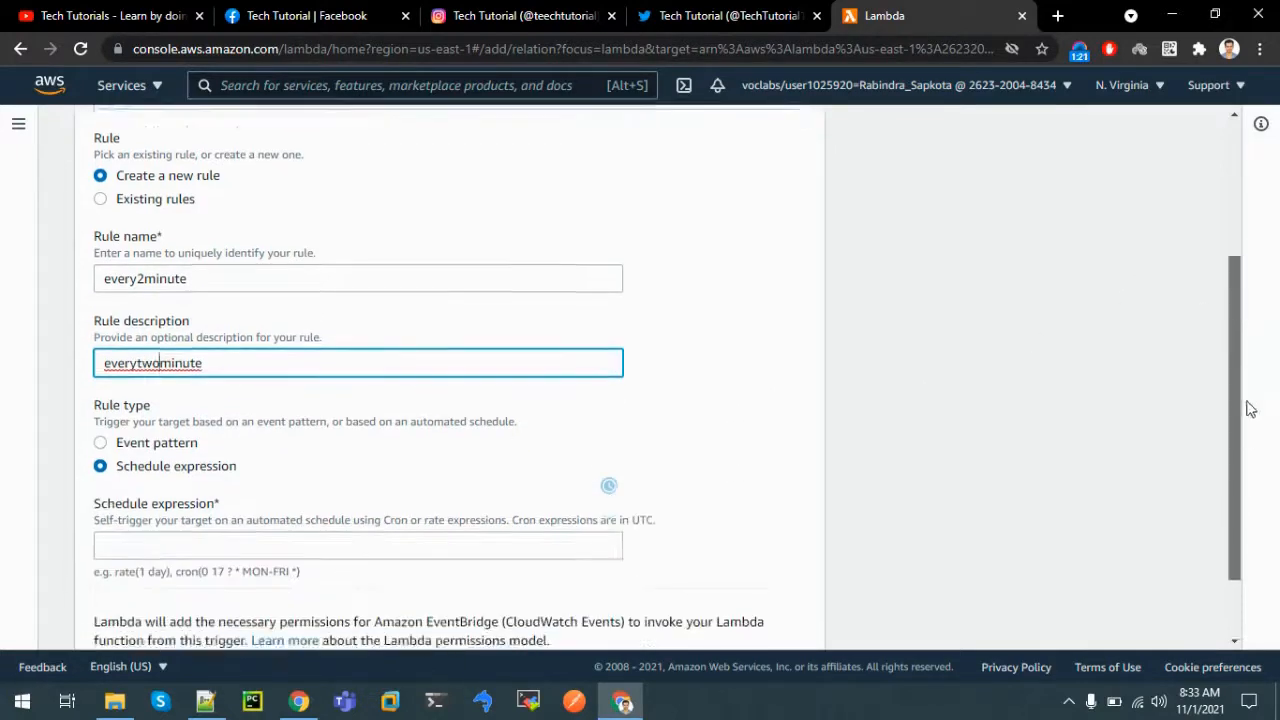
click(308, 514)
text(rate()
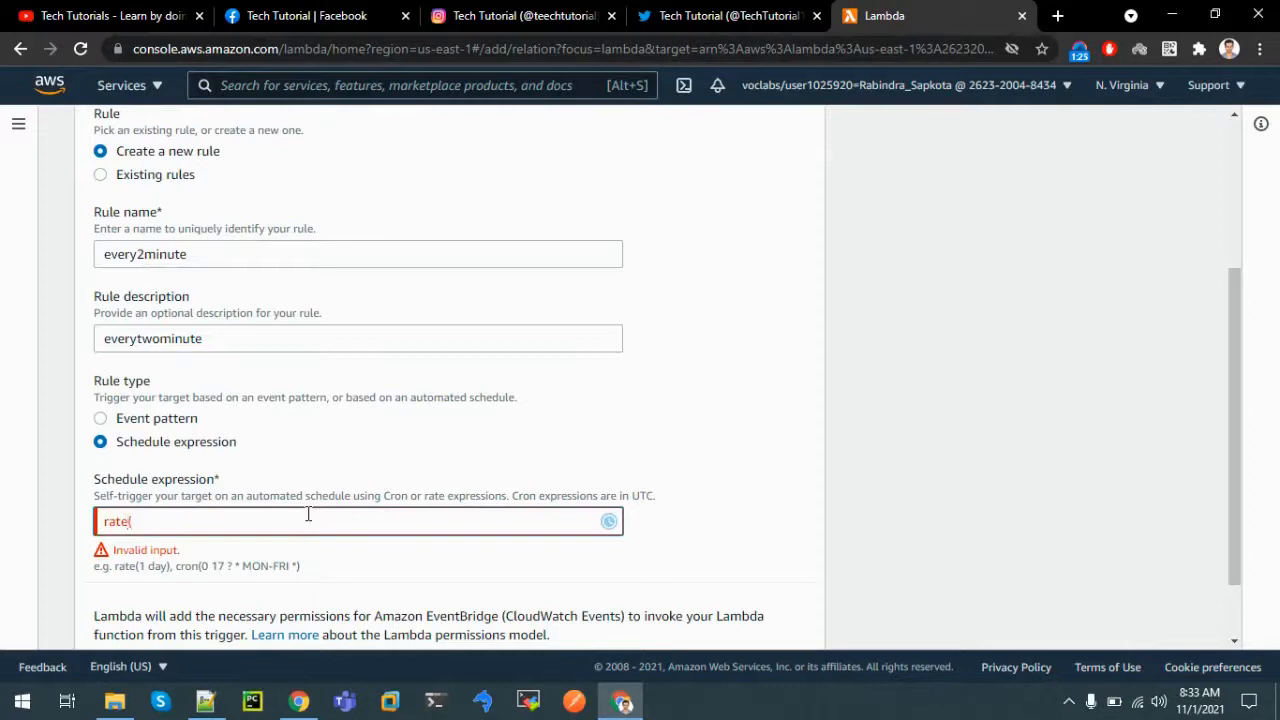
text(nute))
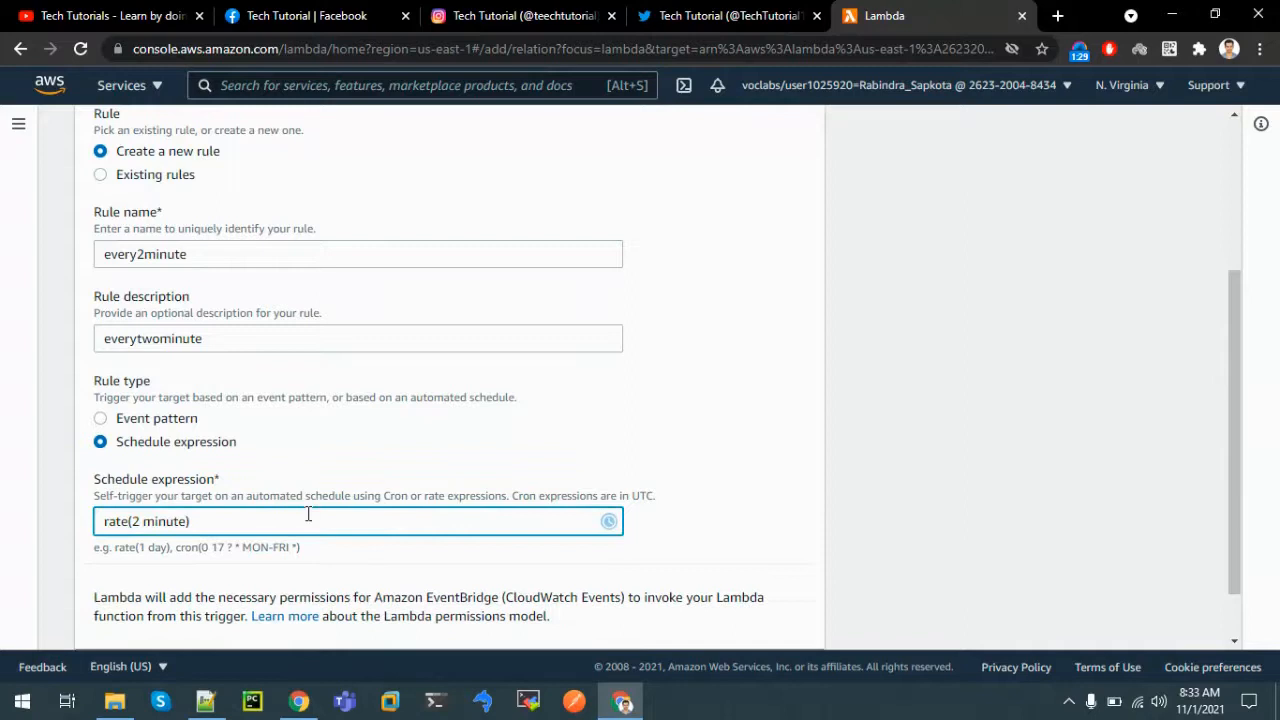
drag(1232, 467, 1232, 532)
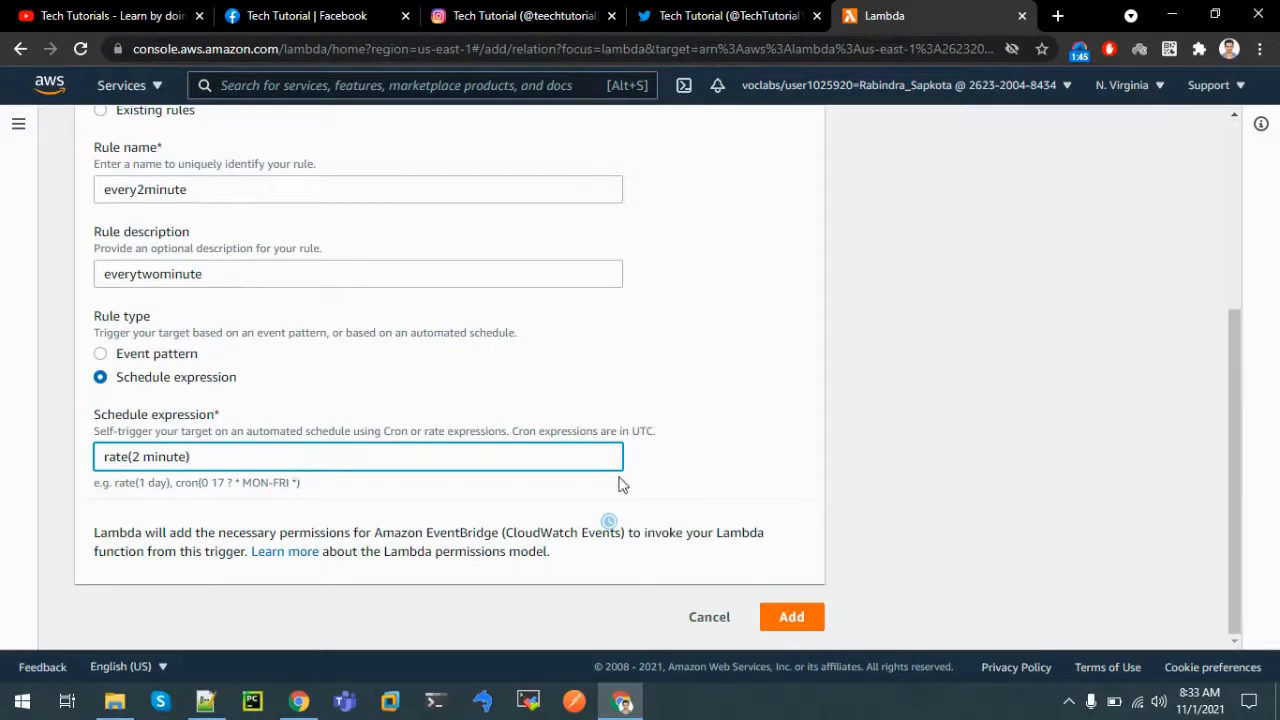
click(786, 618)
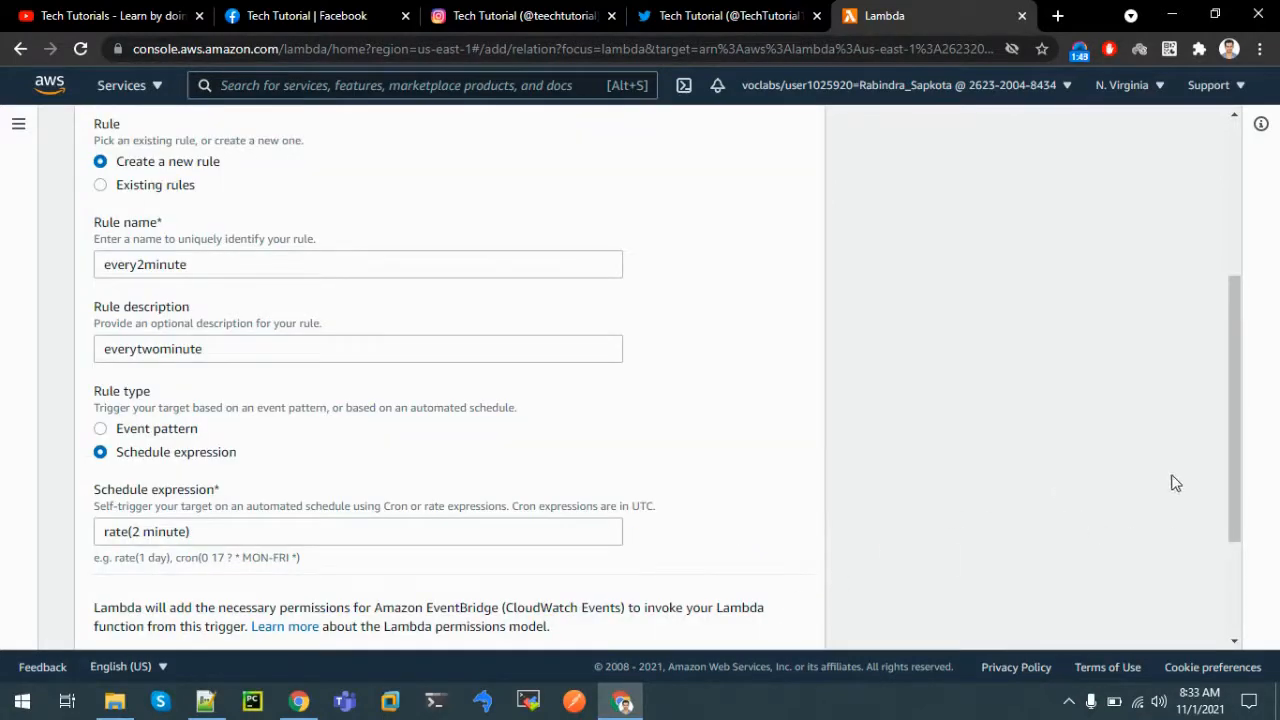
Correct the schedule expression to rate(2 minutes) and add the trigger to the function.
drag(1231, 506, 1222, 617)
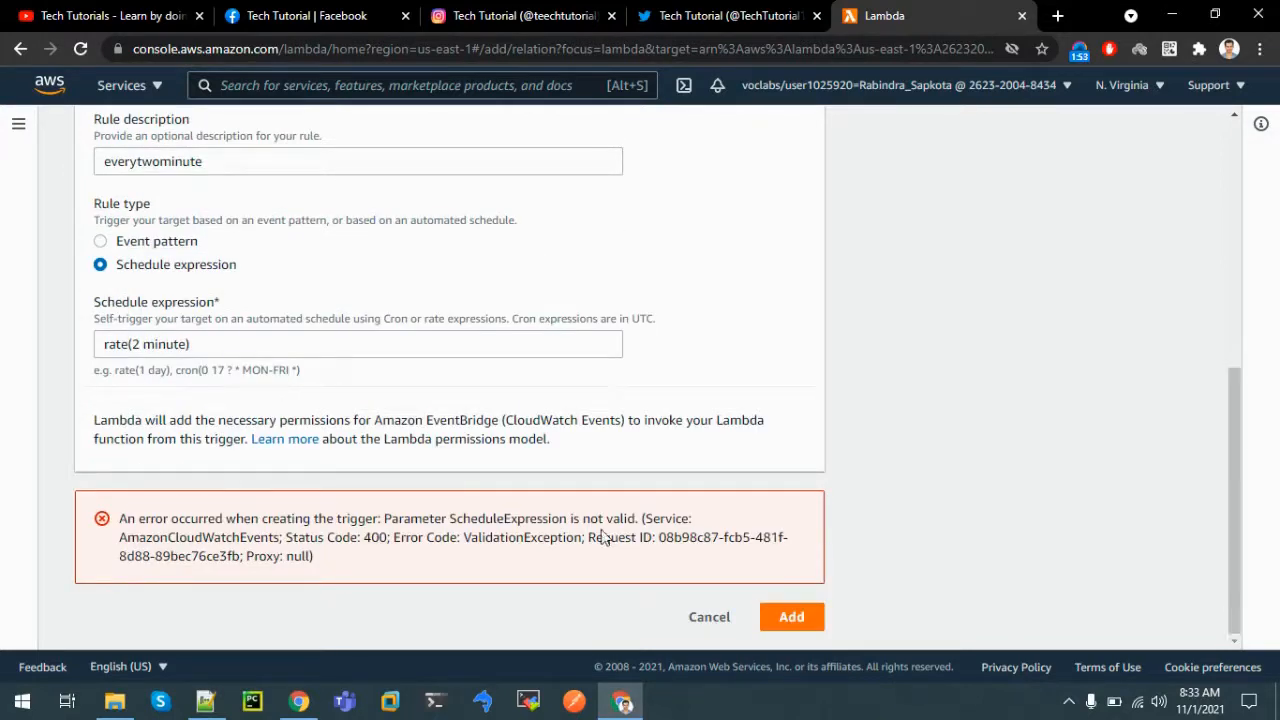
click(186, 345)
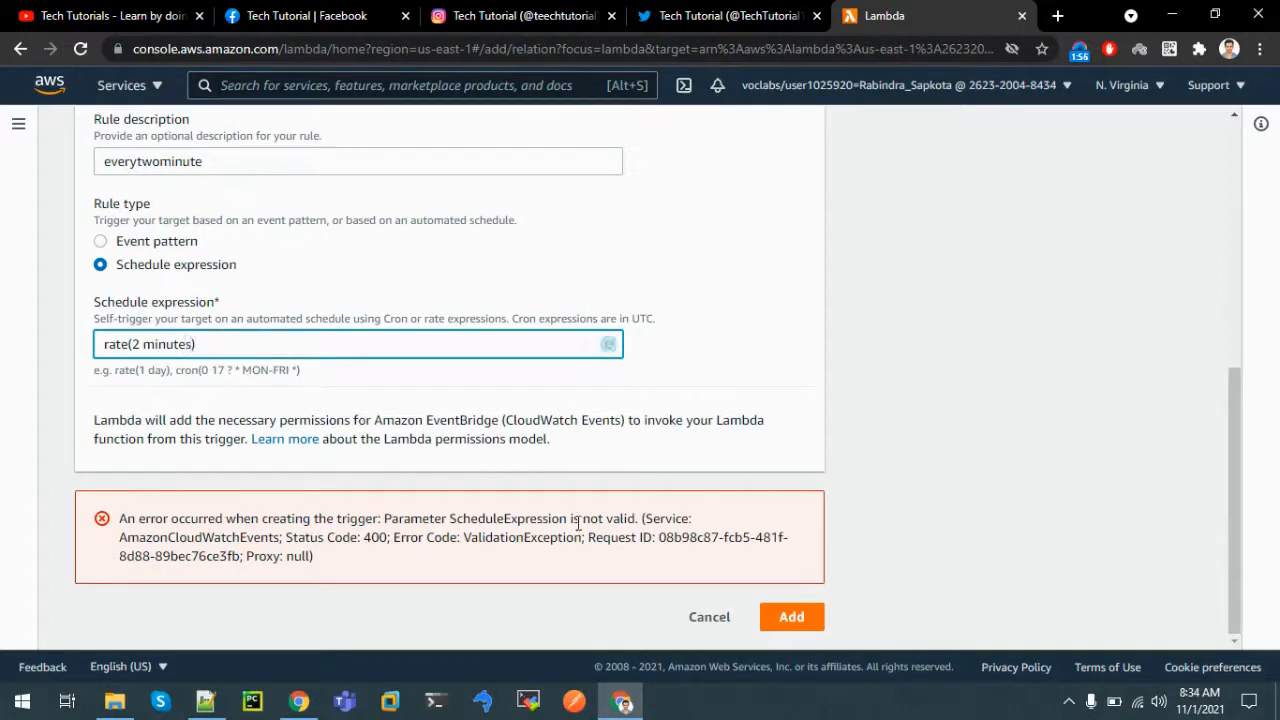
text(s)
click(778, 617)
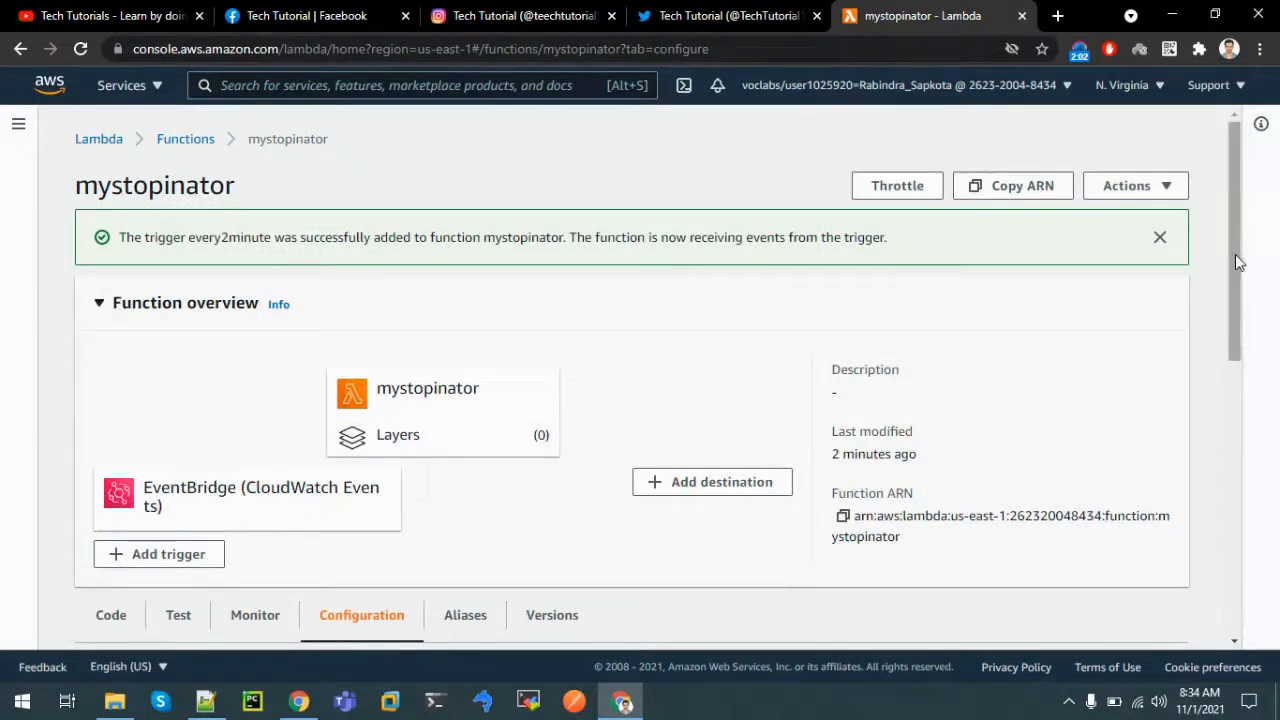
Switch to Notepad++ and copy the entire boto3 script that stops EC2 instances.
click(205, 700)
click(551, 217)
key(shift+Up)
key(shift+Up)
key(shift+Up)
key(shift+Up)
key(shift+Up)
key(shift+Up)
key(shift+Up)
key(shift+Home)
key(ctrl+c)
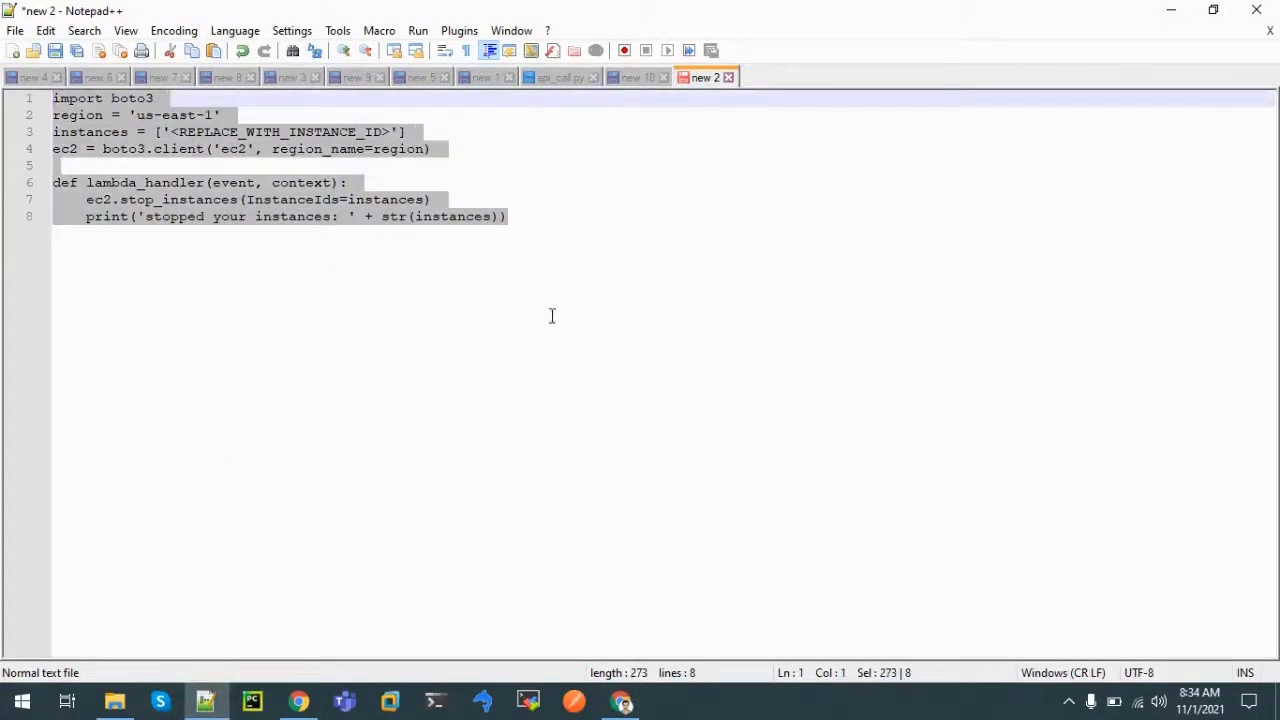
Return to the mystopinator function in Chrome and replace its default lambda_function code with the copied script.
click(620, 700)
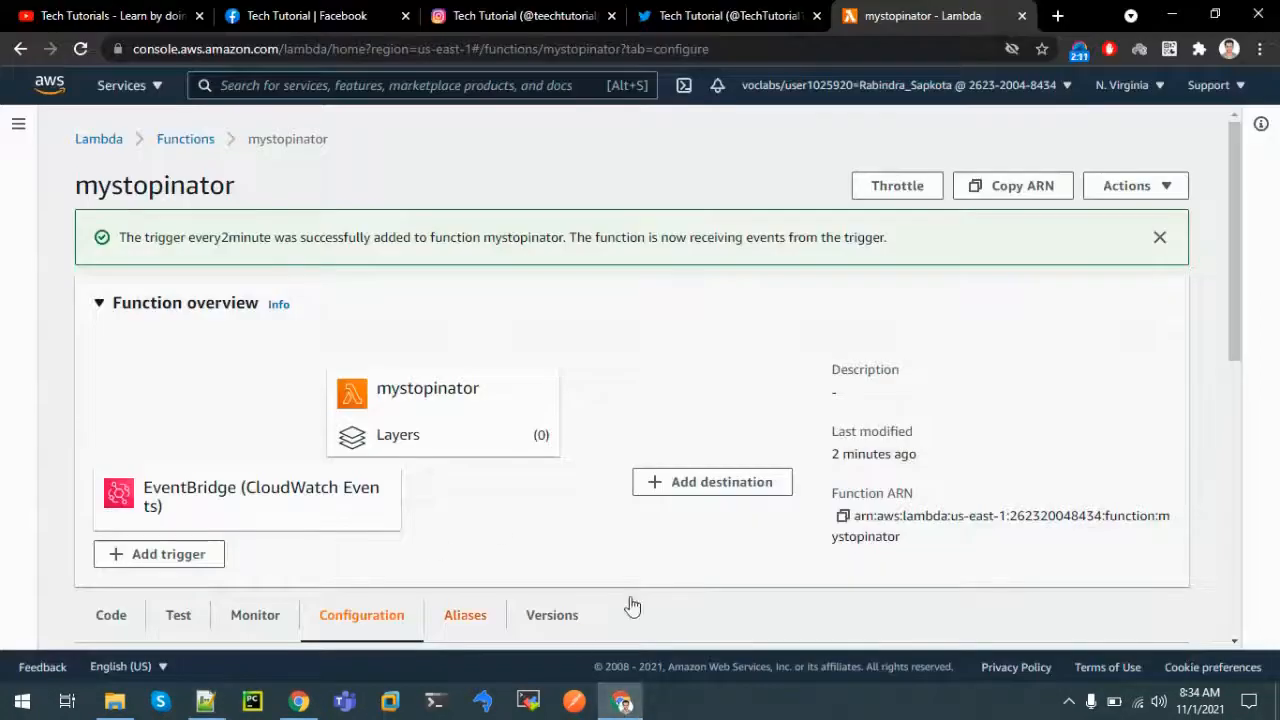
drag(1238, 272, 1237, 410)
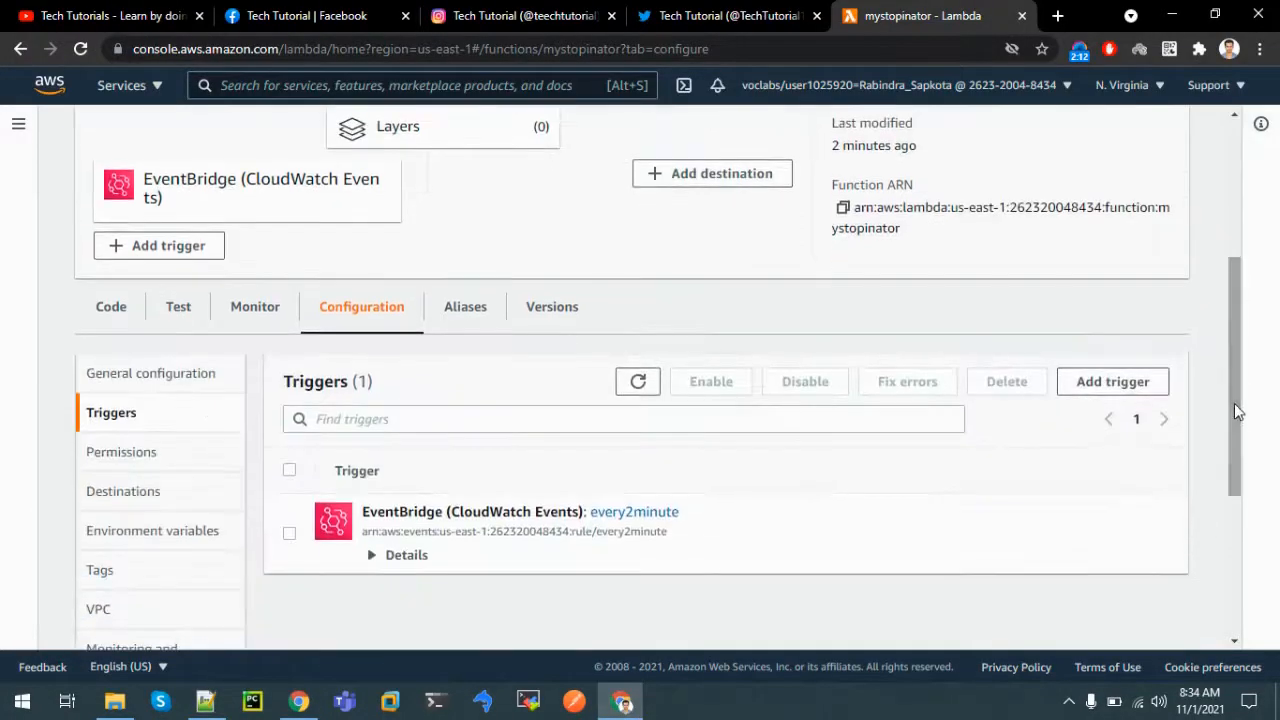
click(129, 316)
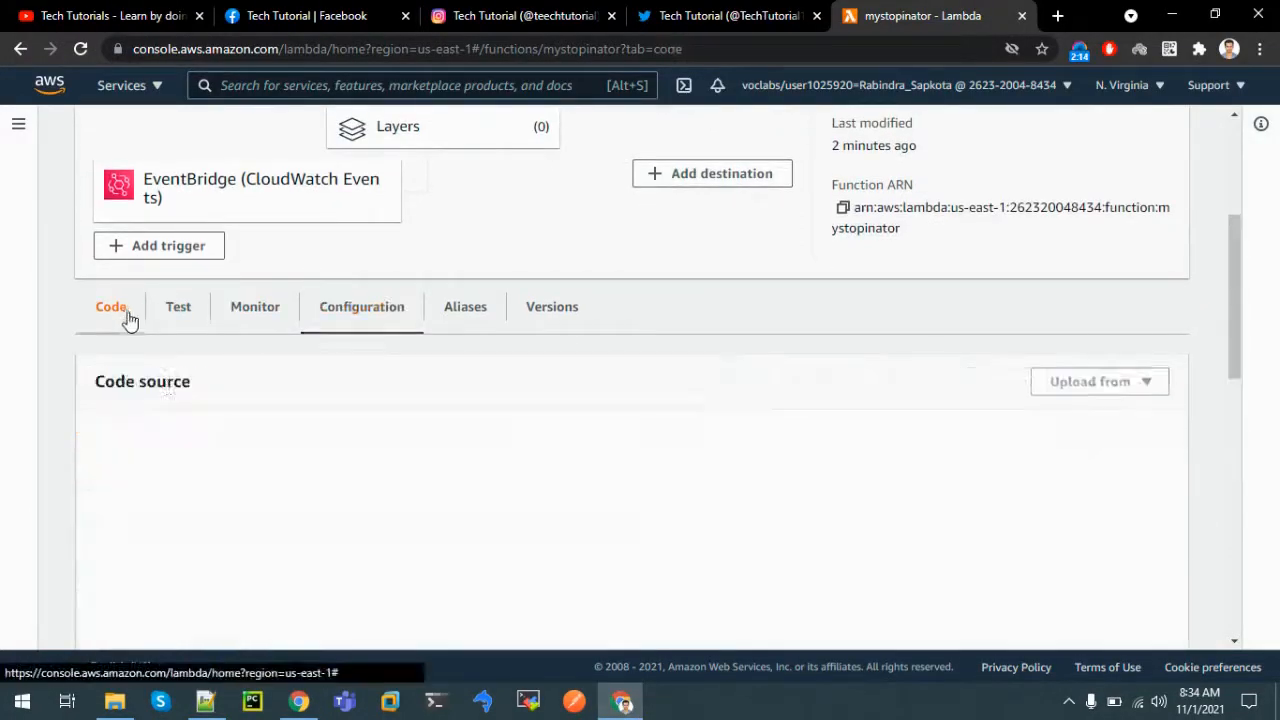
drag(390, 594, 200, 473)
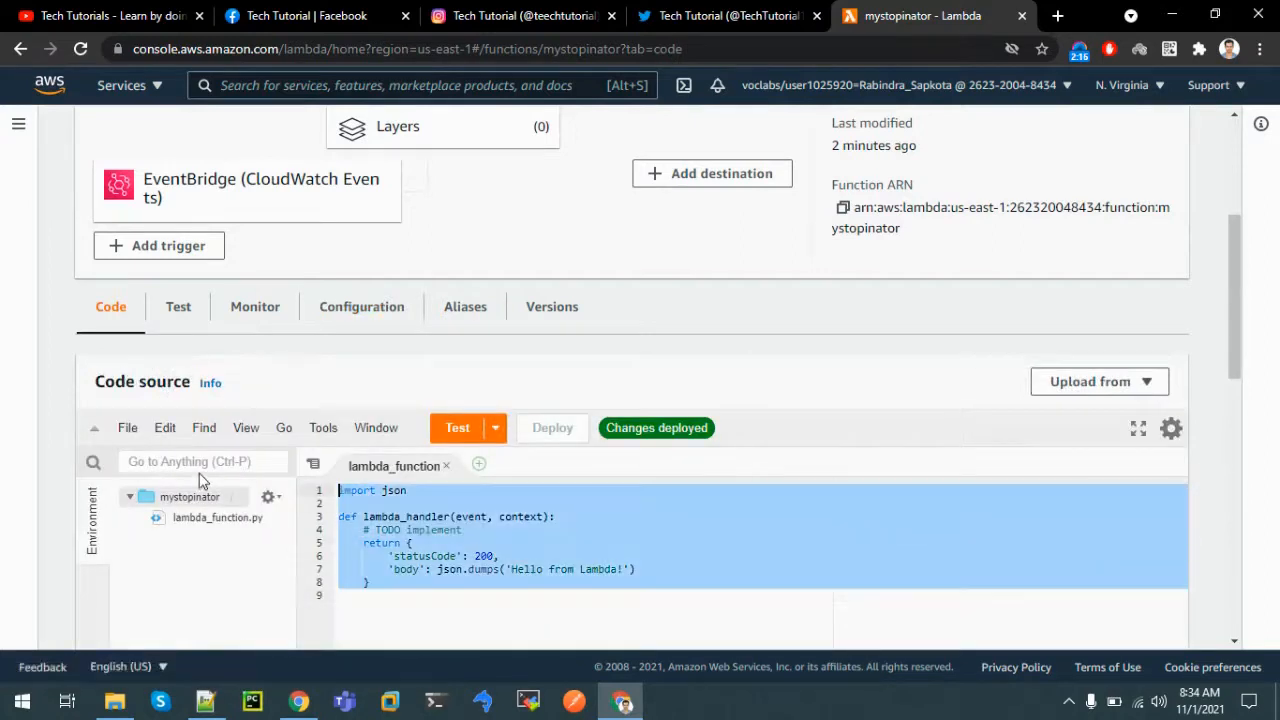
key(ctrl+v)
click(401, 490)
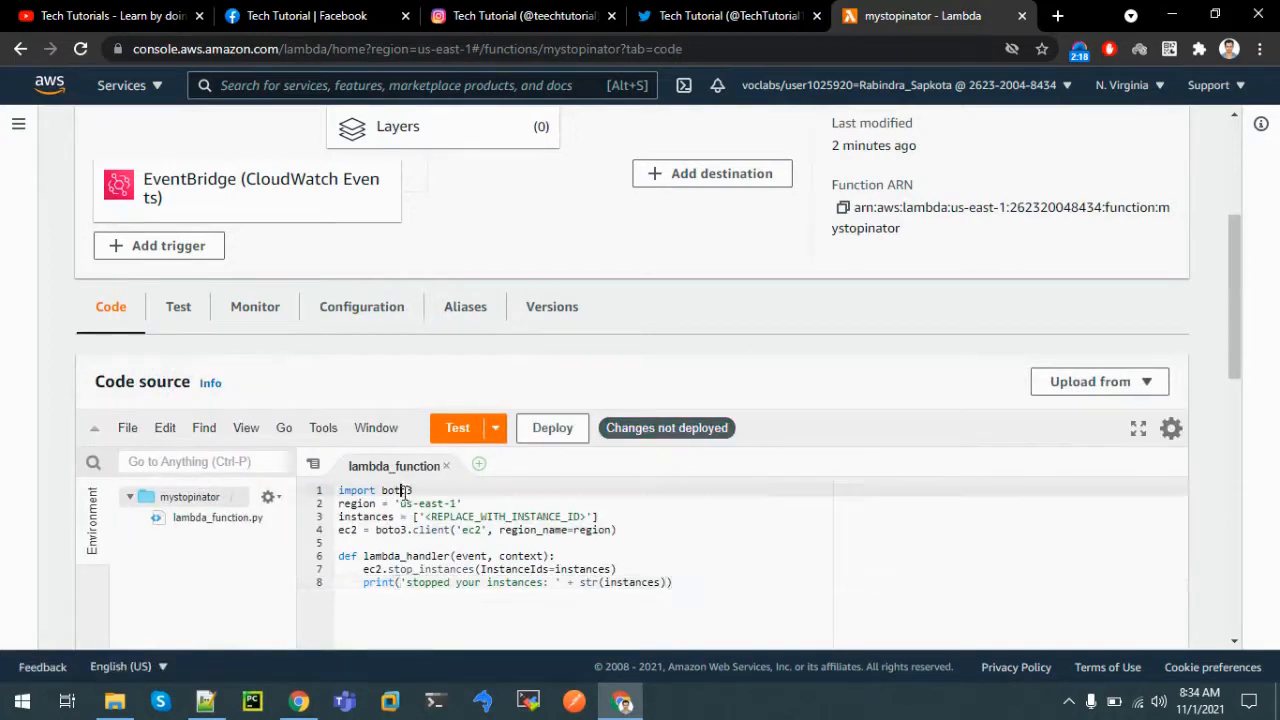
Duplicate the Lambda browser tab, search for "ec2" in the copy, and open the list of running instances.
right_click(897, 15)
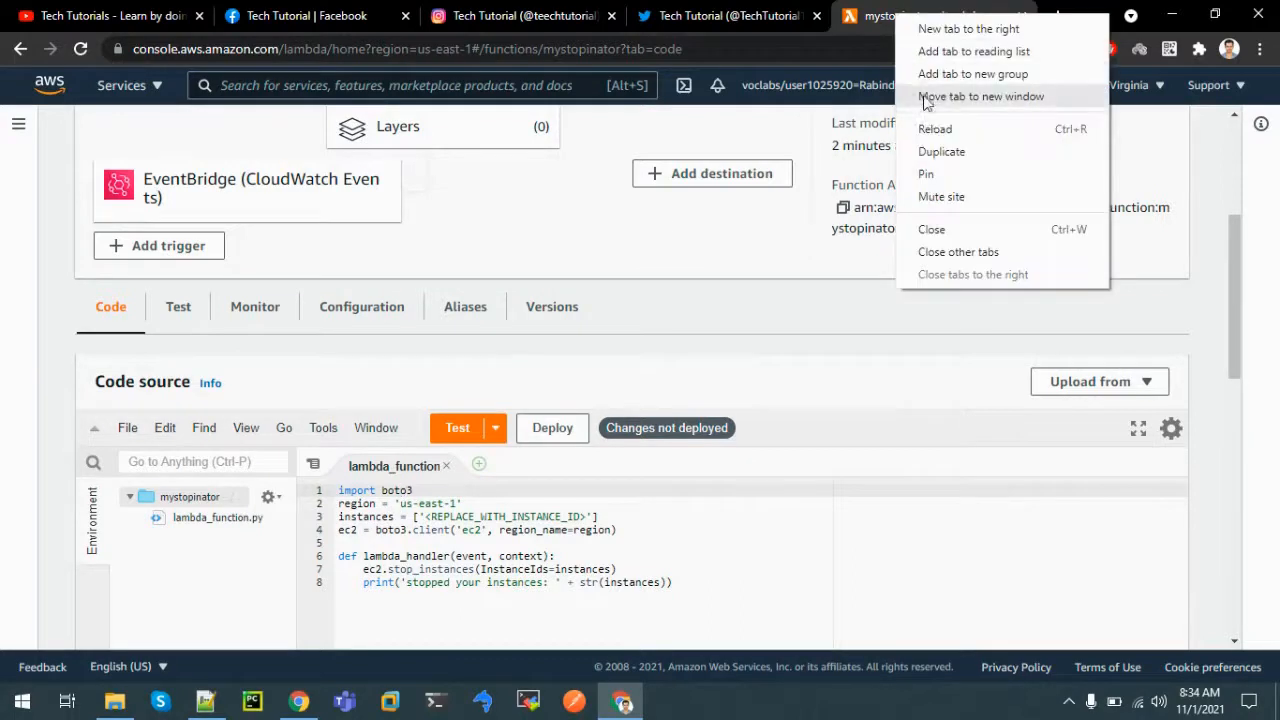
click(941, 151)
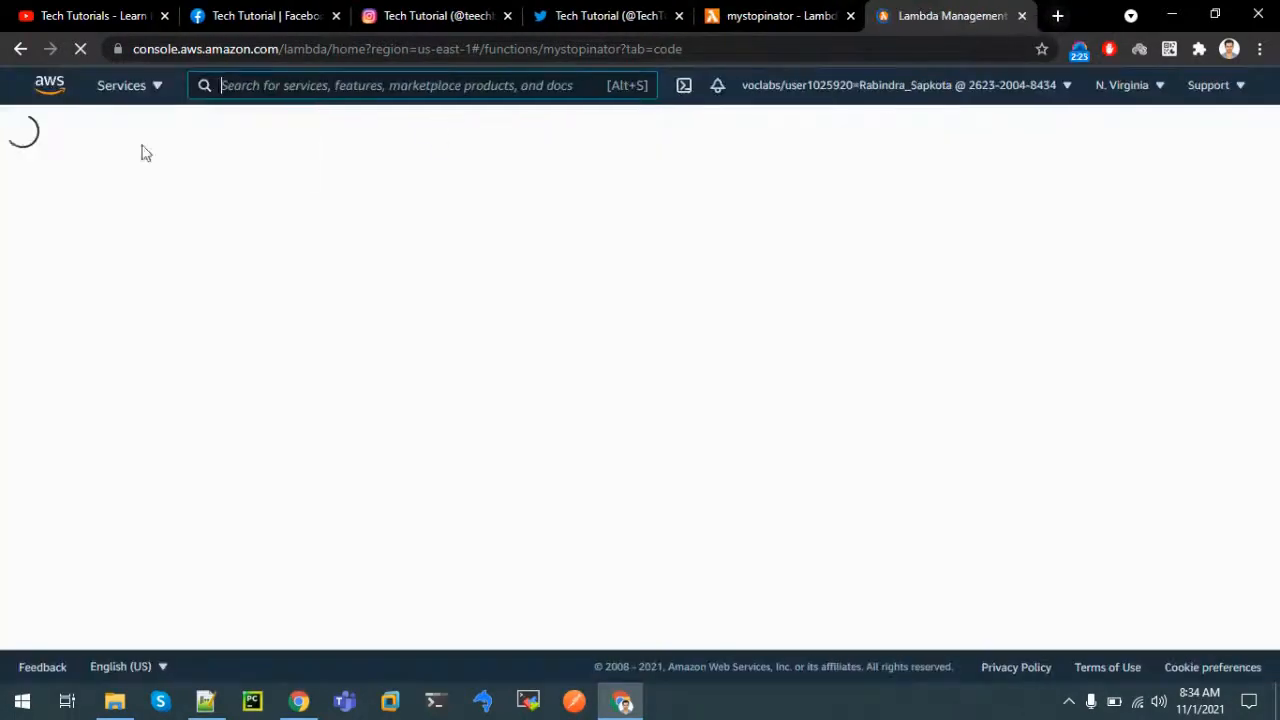
click(203, 84)
text(ec2)
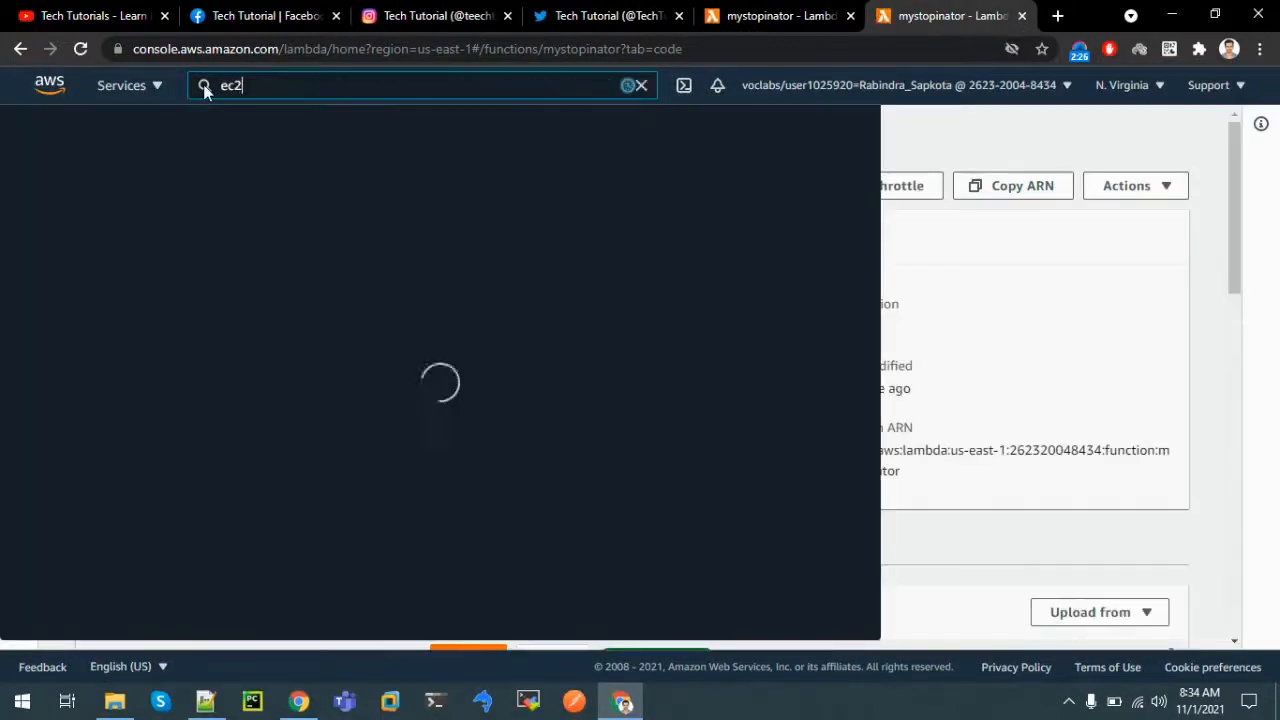
click(295, 232)
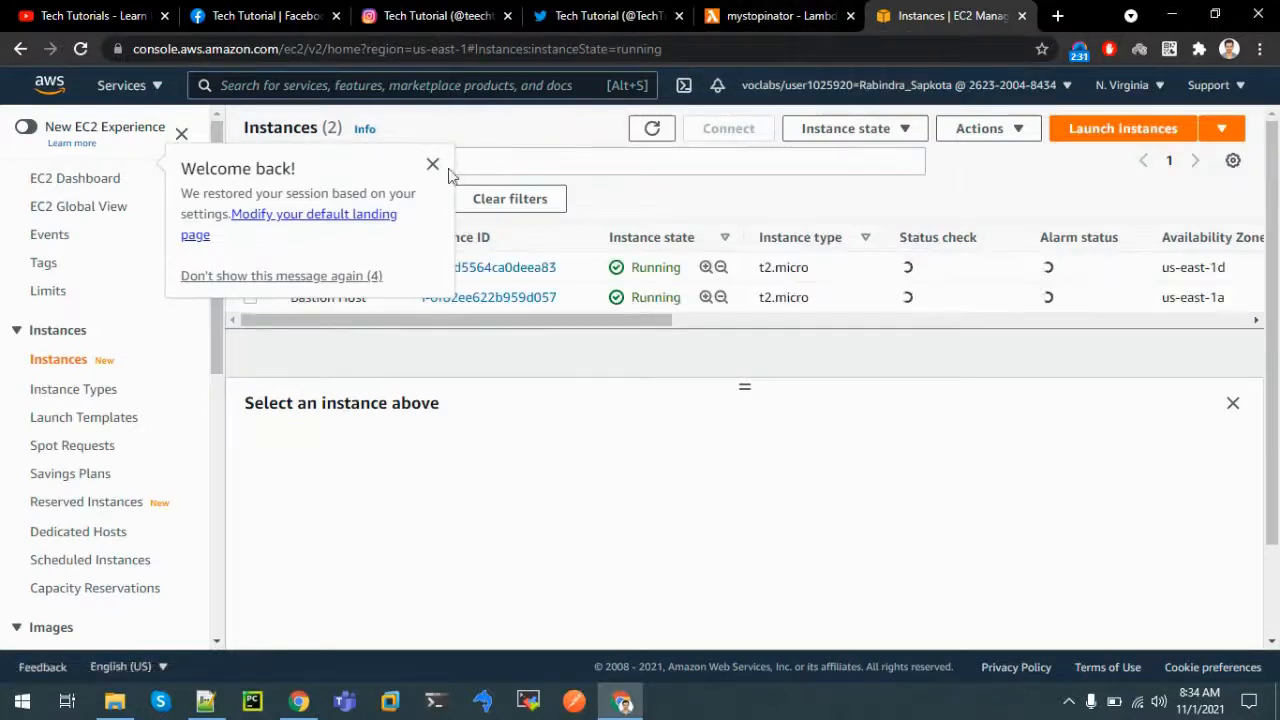
click(432, 166)
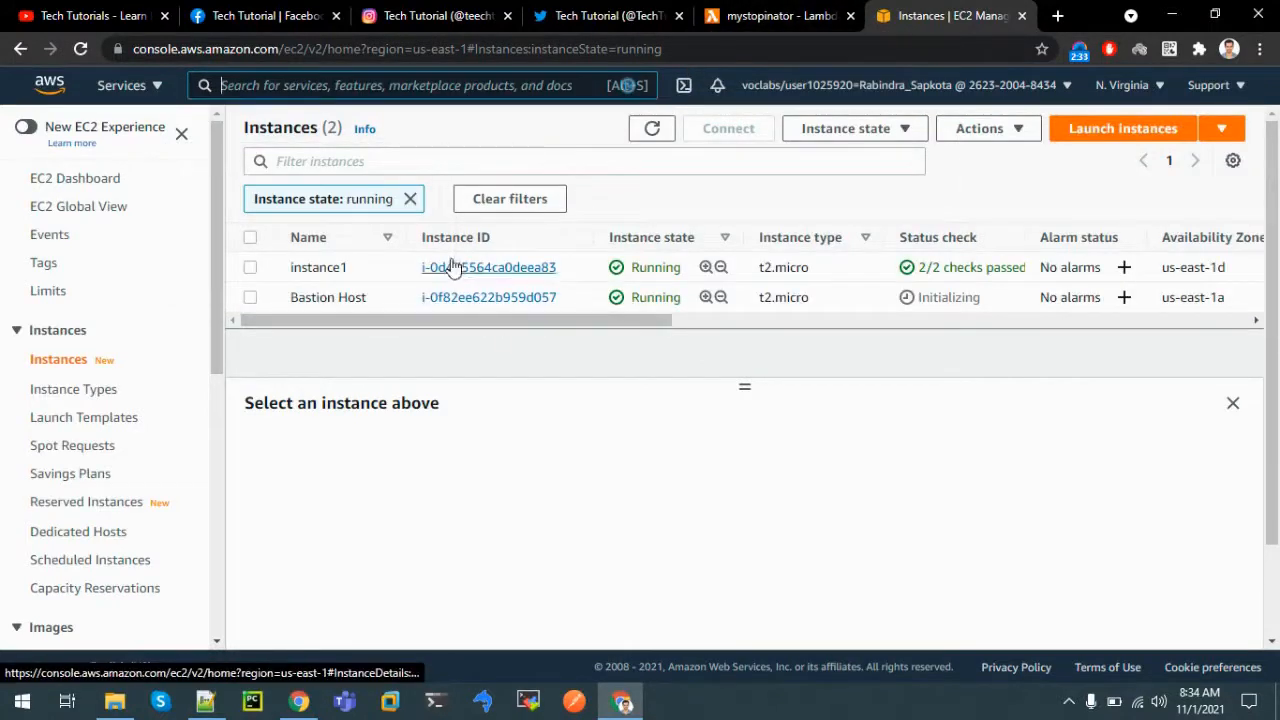
Select instance1 and compare its availability zone with the region set in the Lambda code.
click(250, 268)
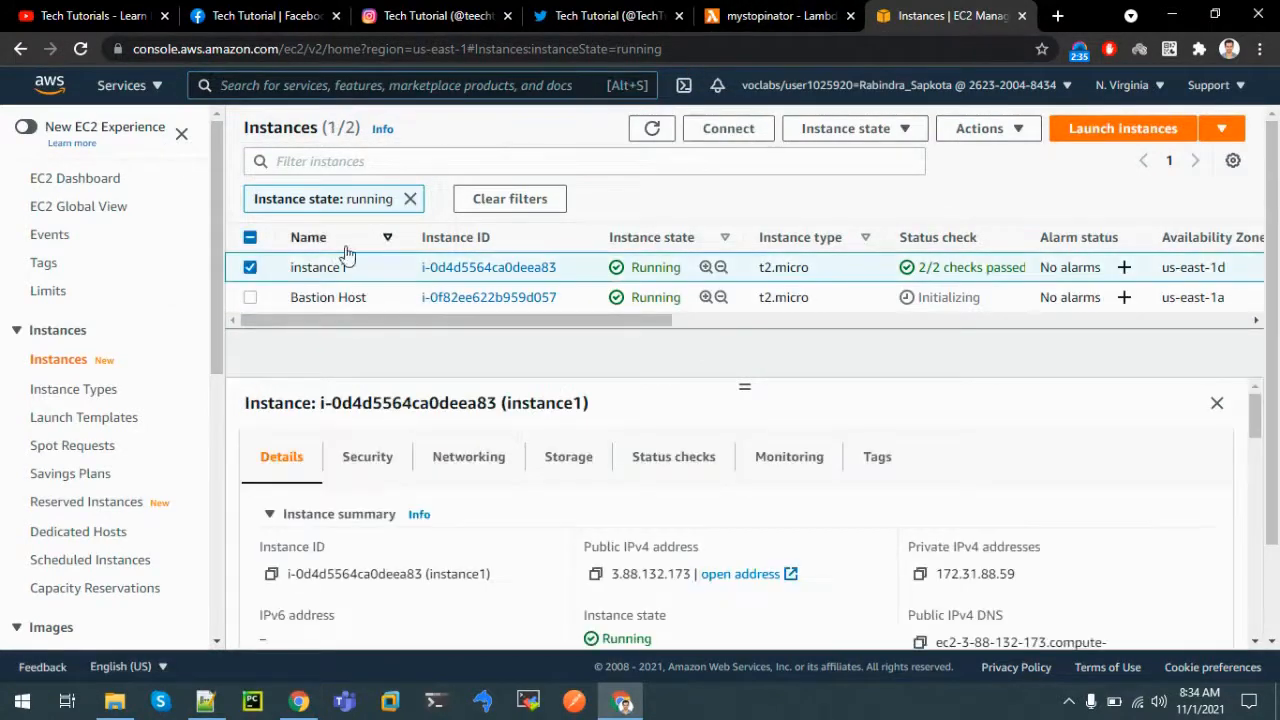
drag(444, 321, 655, 320)
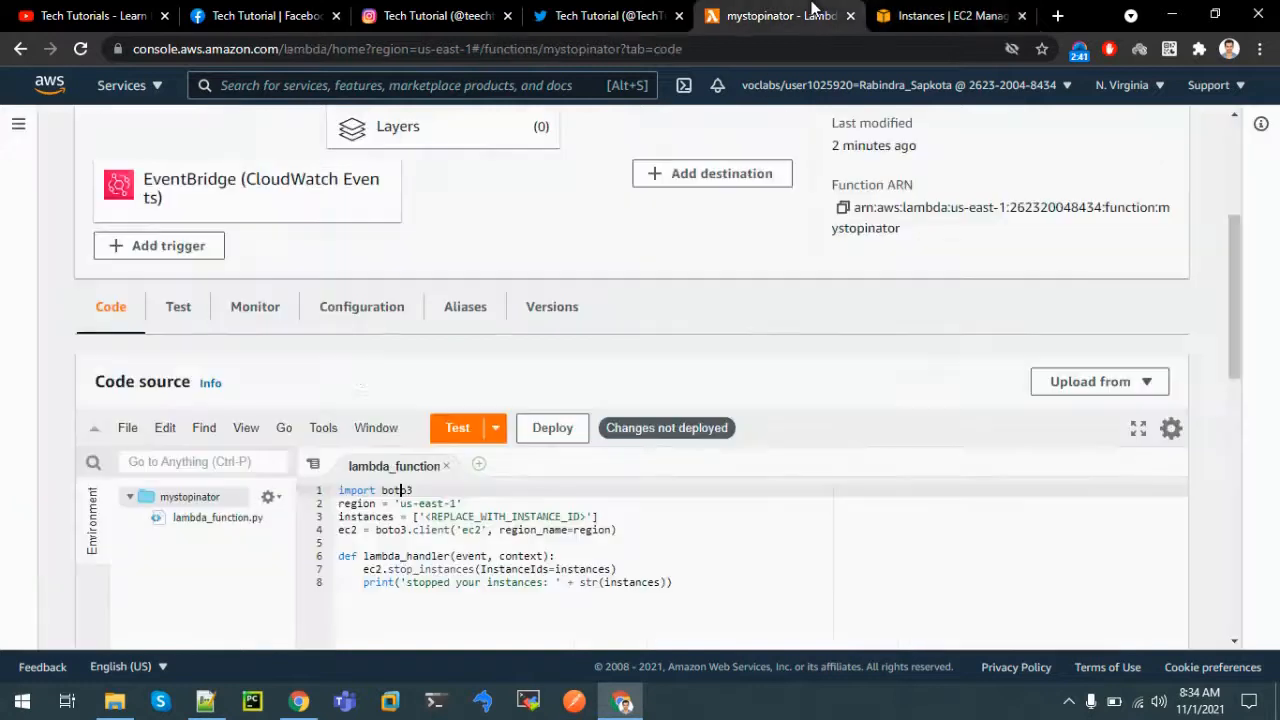
click(800, 15)
click(940, 16)
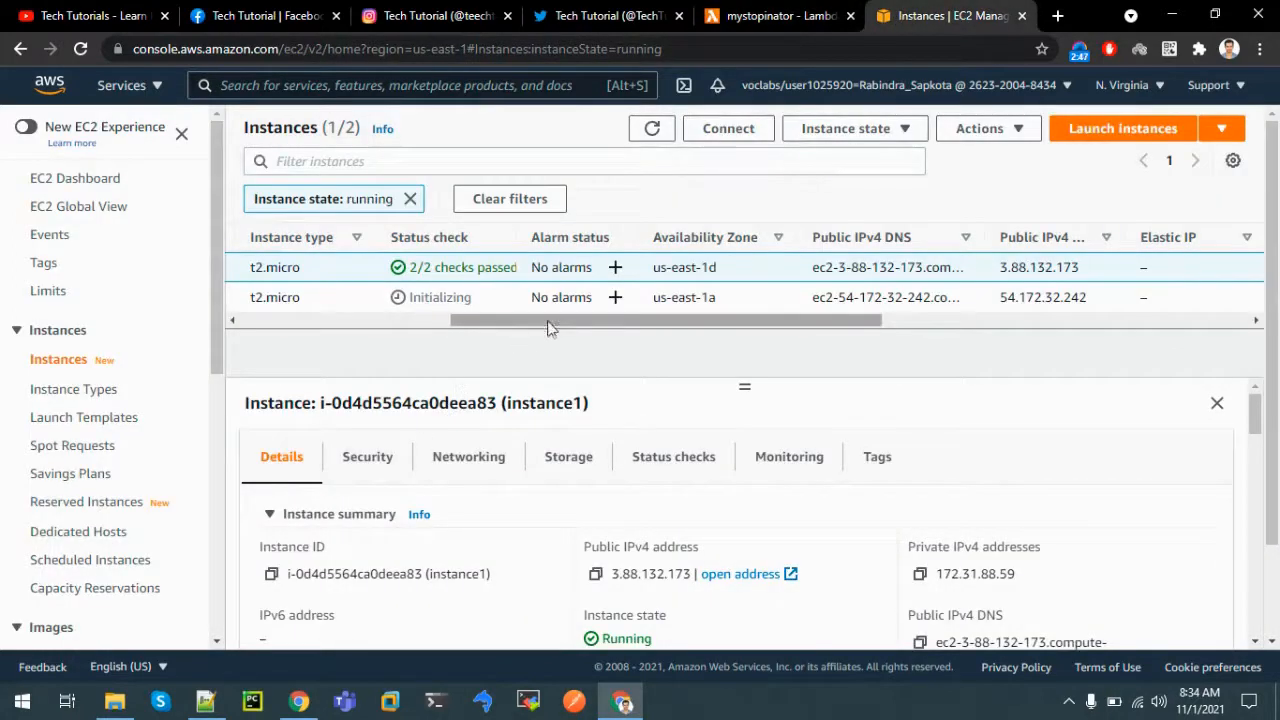
Open the details of instance1 and copy its instance ID.
drag(550, 330, 332, 328)
click(446, 270)
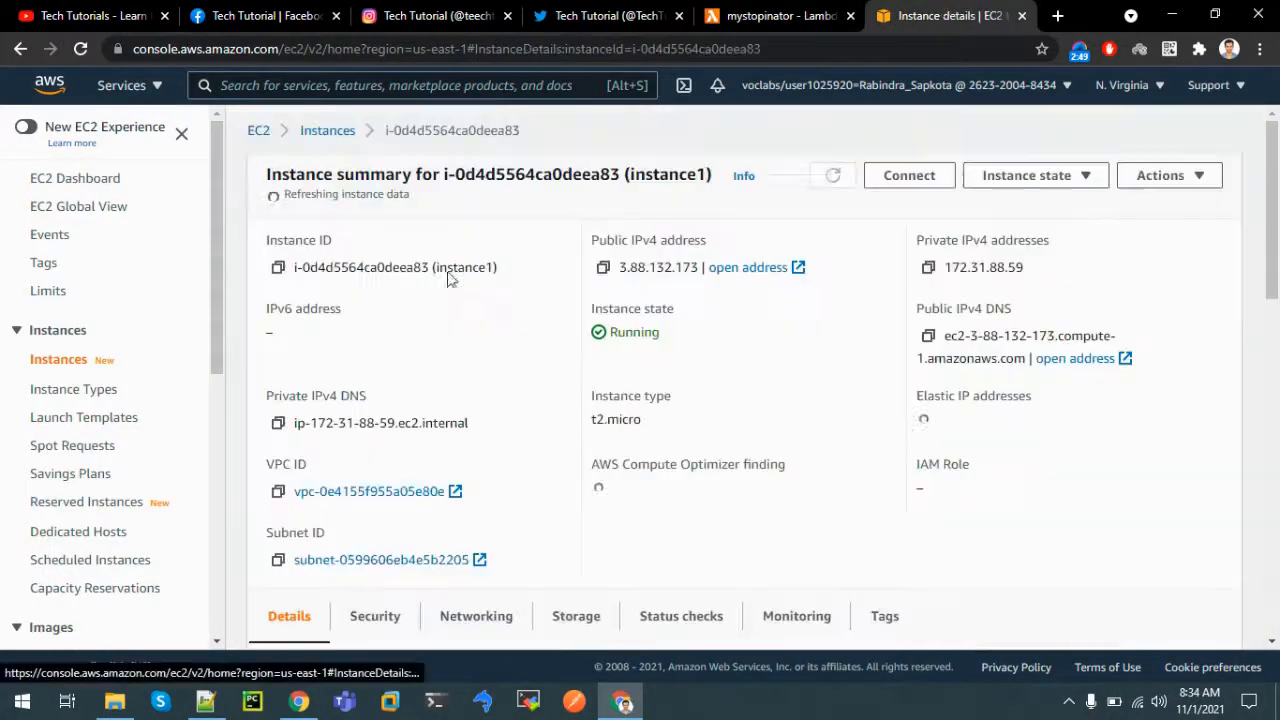
click(278, 261)
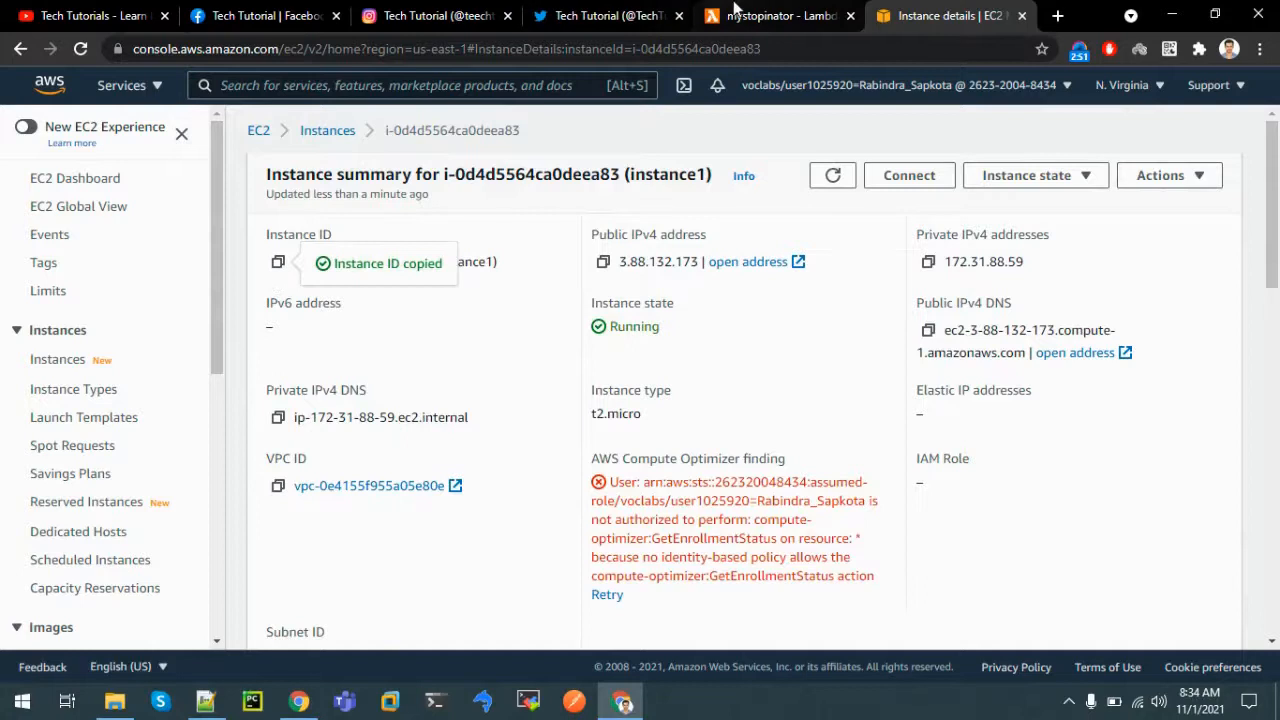
Replace the <REPLACE_WITH_INSTANCE_ID> placeholder in the Lambda code with the copied ID i-0d4d5564ca0deea83 and deploy the change.
click(740, 16)
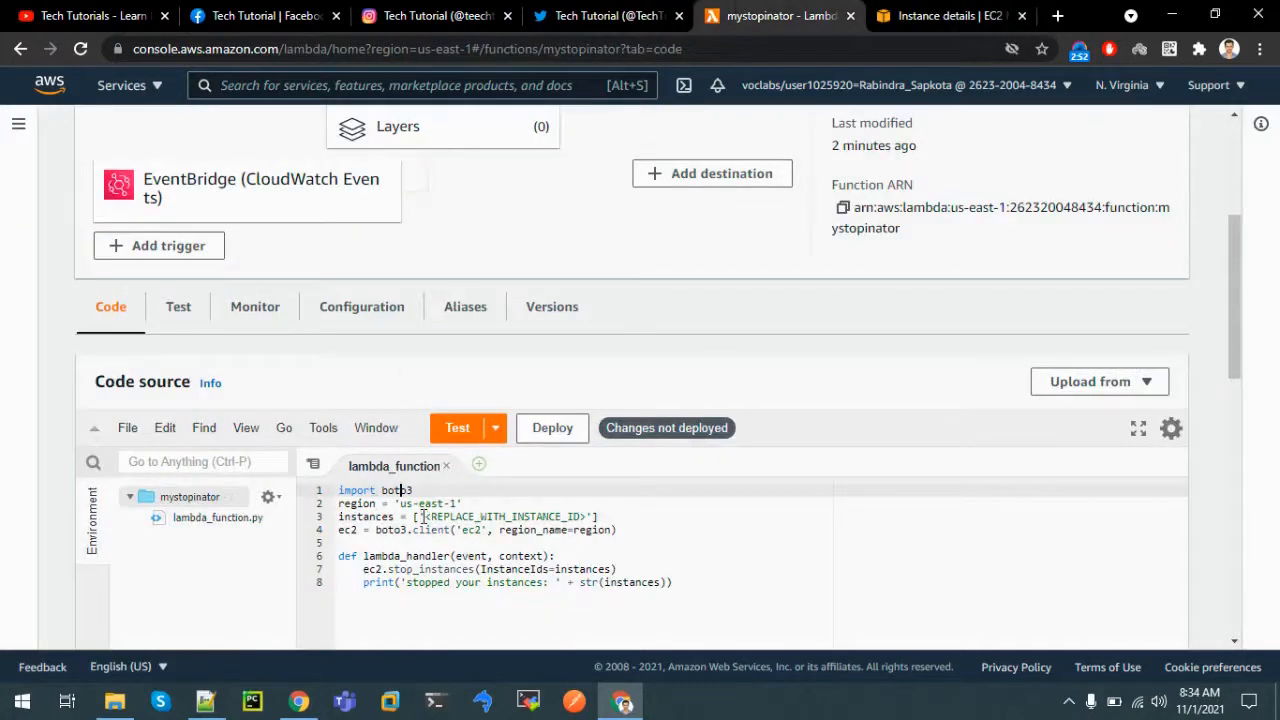
drag(424, 516, 592, 516)
key(BackSpace)
key(ctrl+v)
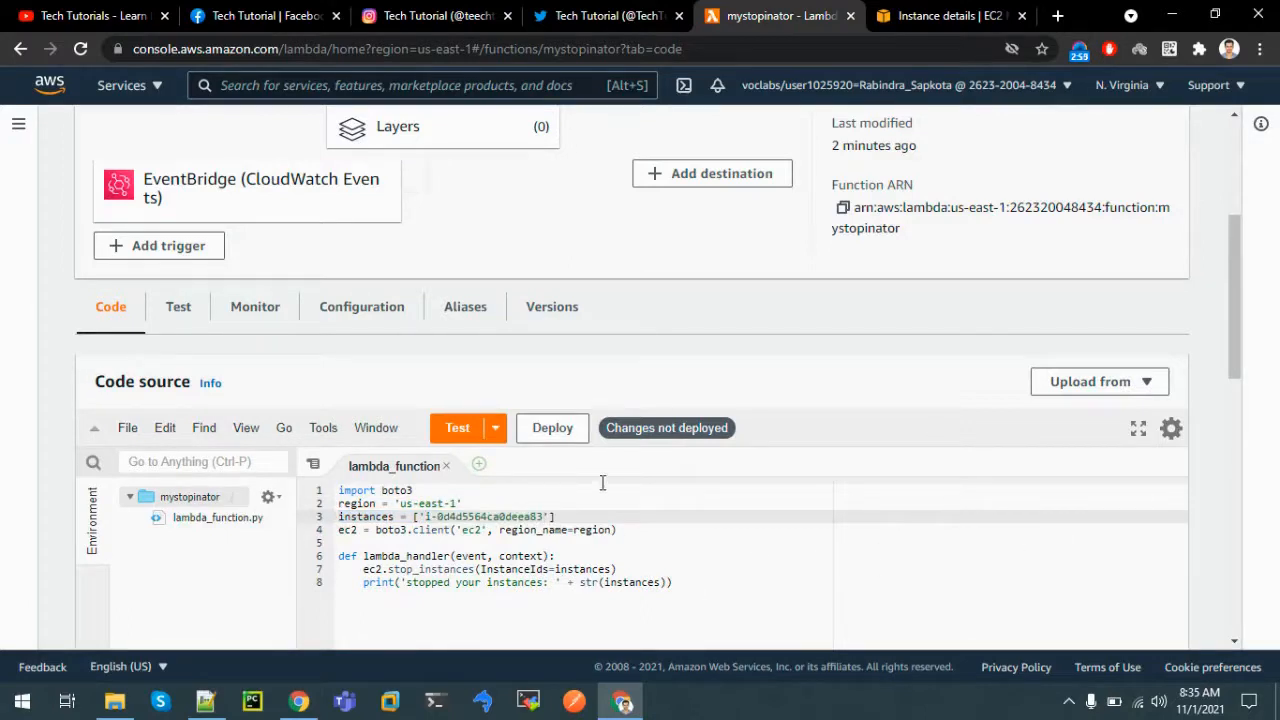
click(528, 438)
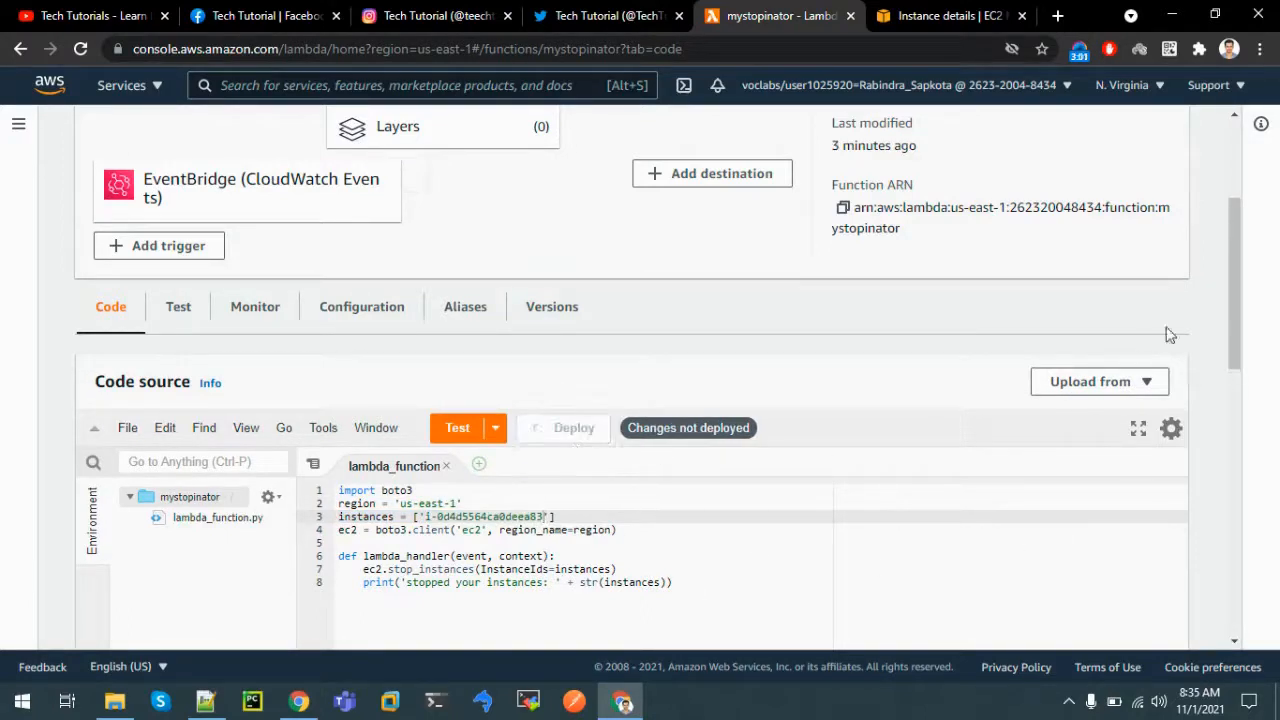
Check the state of instance1 in EC2 and the deployment status of the mystopinator code.
mouse_move(1232, 304)
mouse_down()
mouse_move(1233, 488)
mouse_move(1259, 382)
mouse_move(1232, 280)
mouse_up()
right_click(958, 8)
click(950, 15)
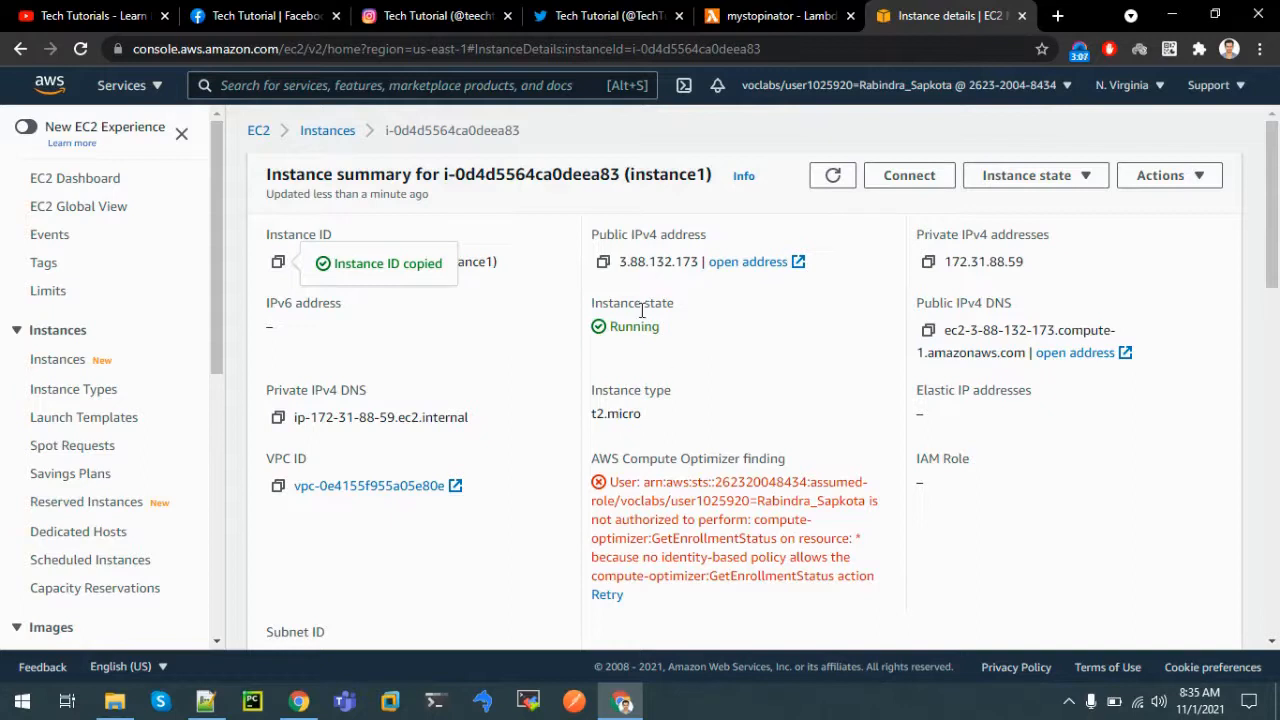
click(737, 14)
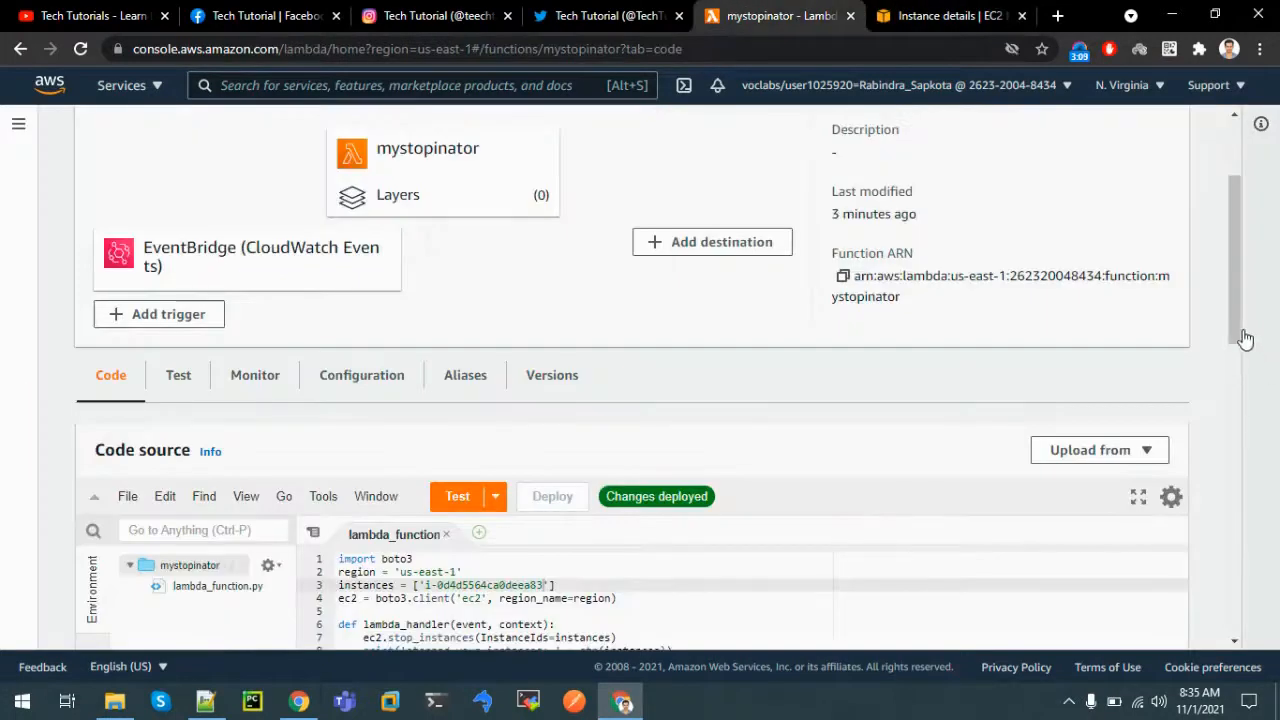
drag(1236, 338, 1109, 214)
click(950, 14)
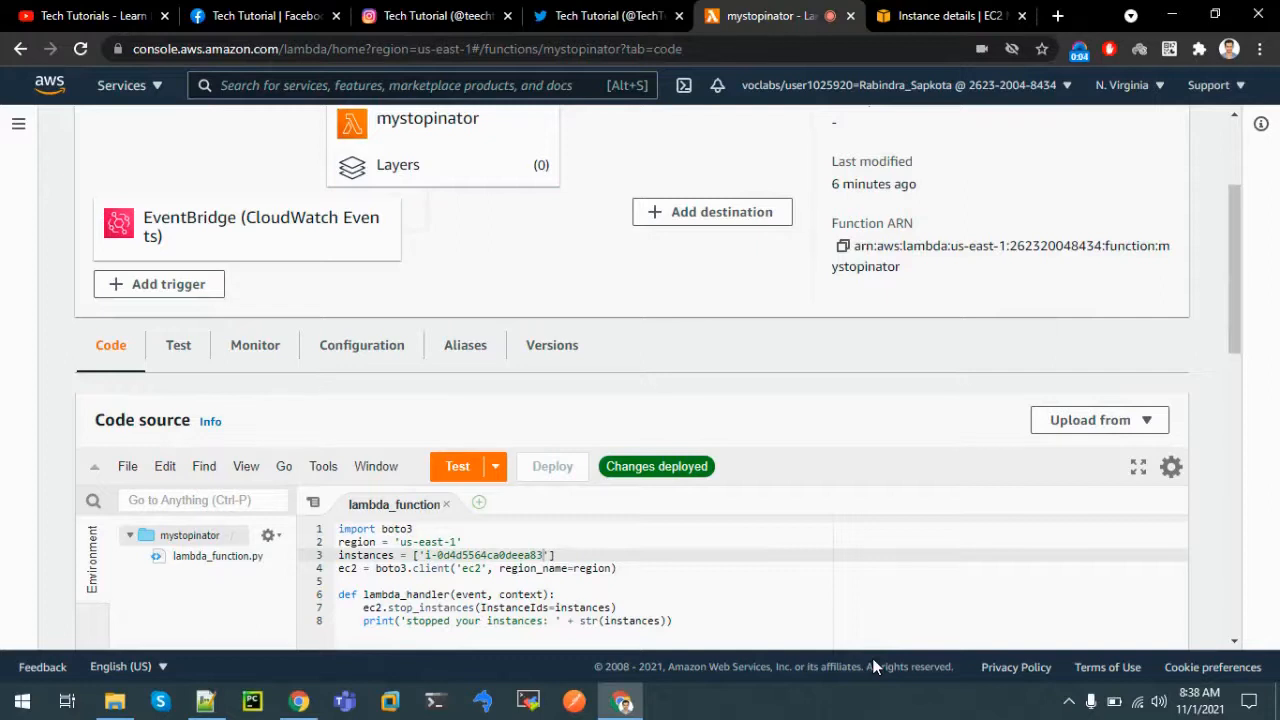
Refresh the instance1 details in EC2 and check the instance state.
click(907, 10)
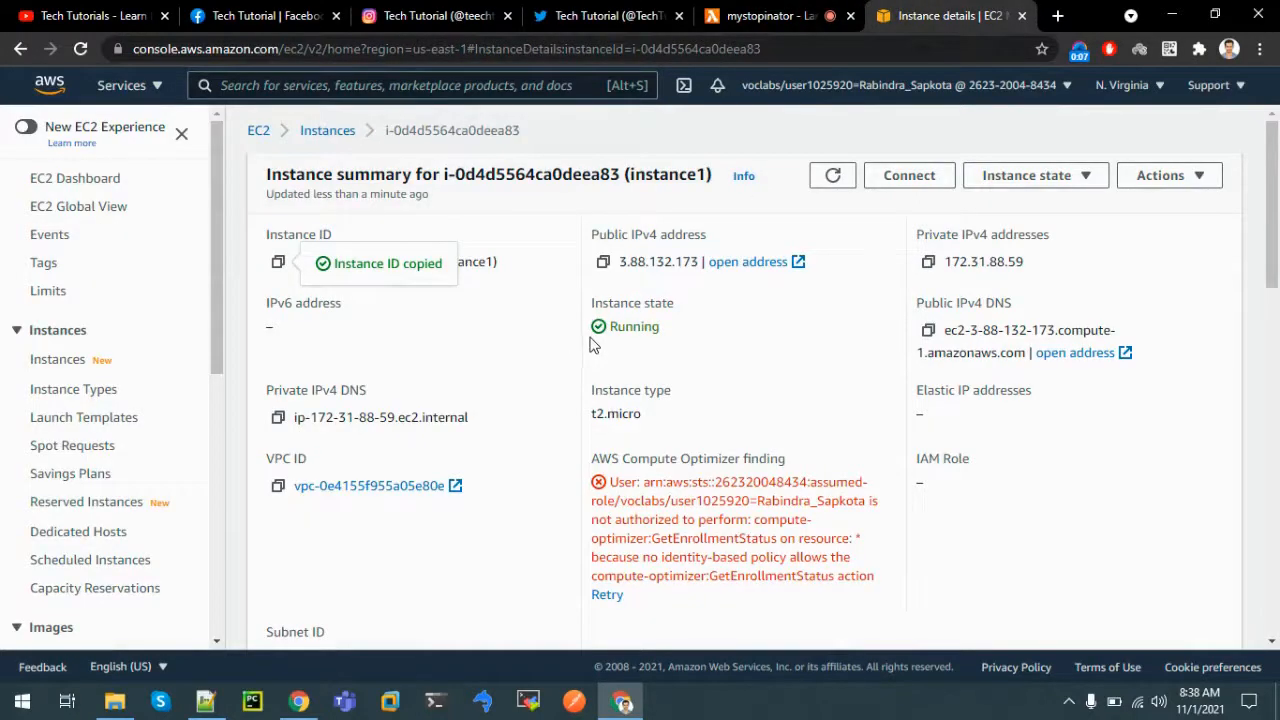
click(831, 178)
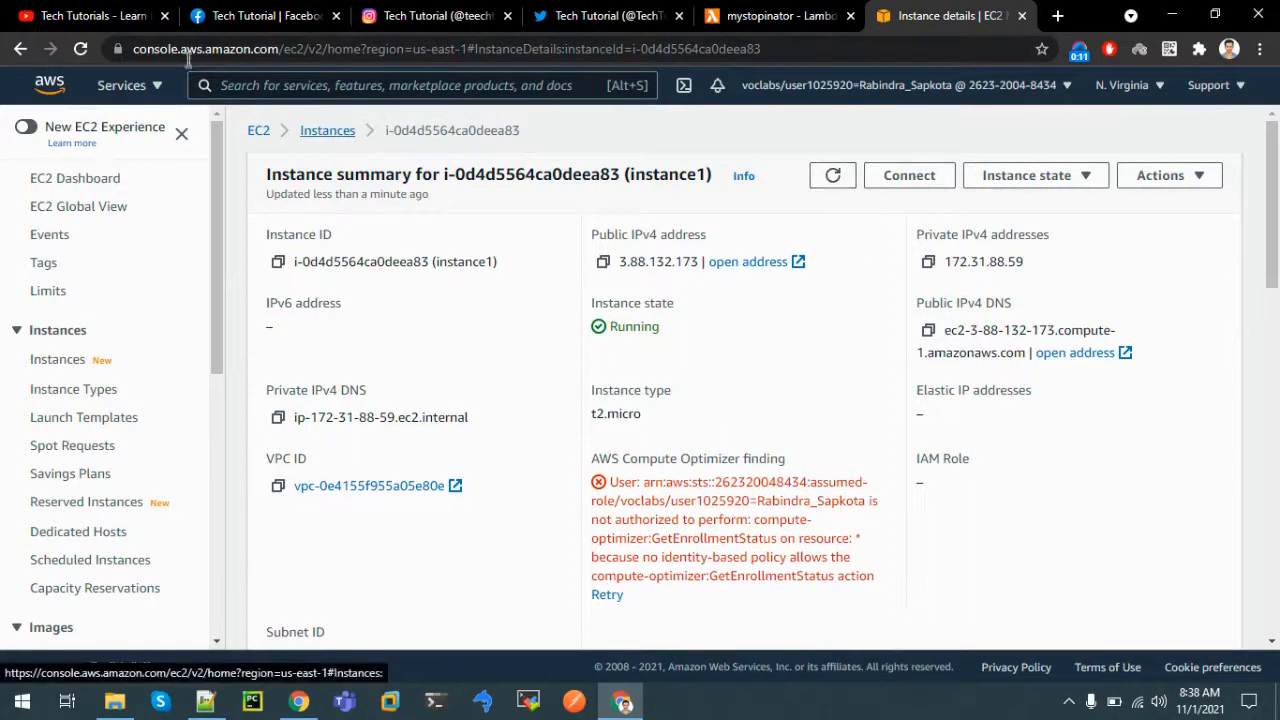
click(86, 50)
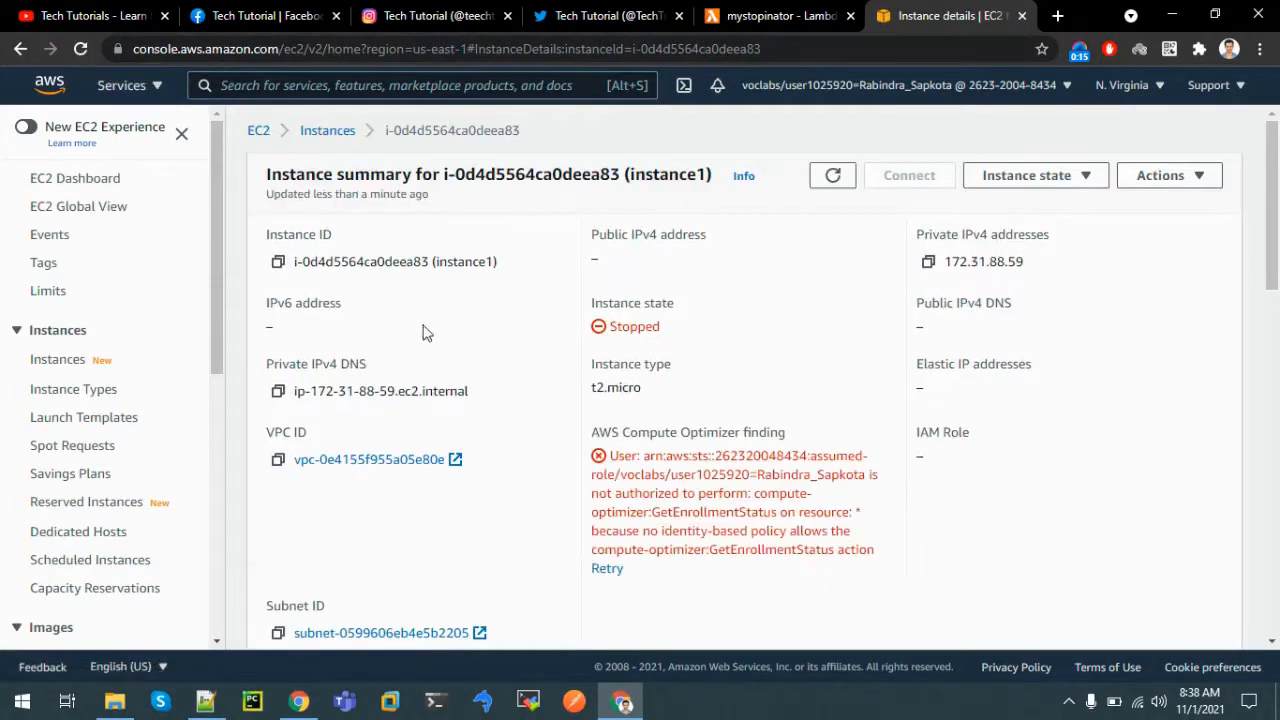
drag(614, 326, 674, 327)
Bring up the CloudWatch logs in the monitoring section of the mystopinator Lambda function.
click(766, 14)
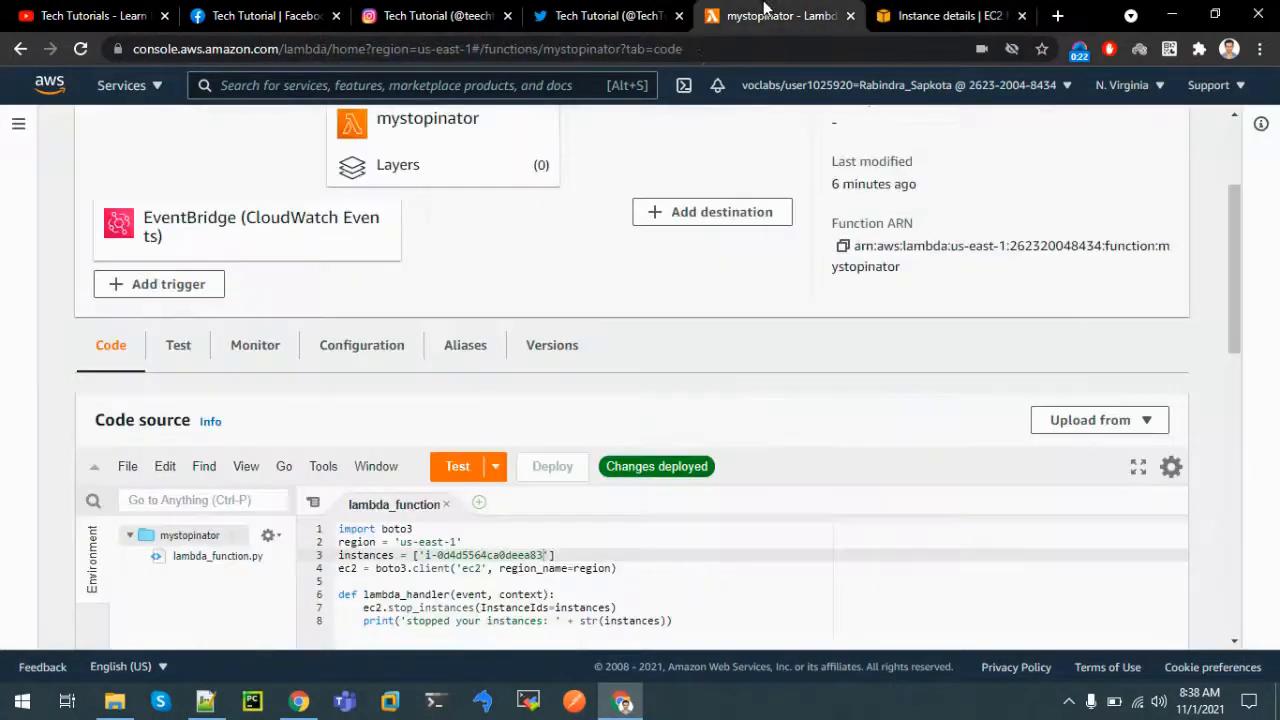
click(244, 360)
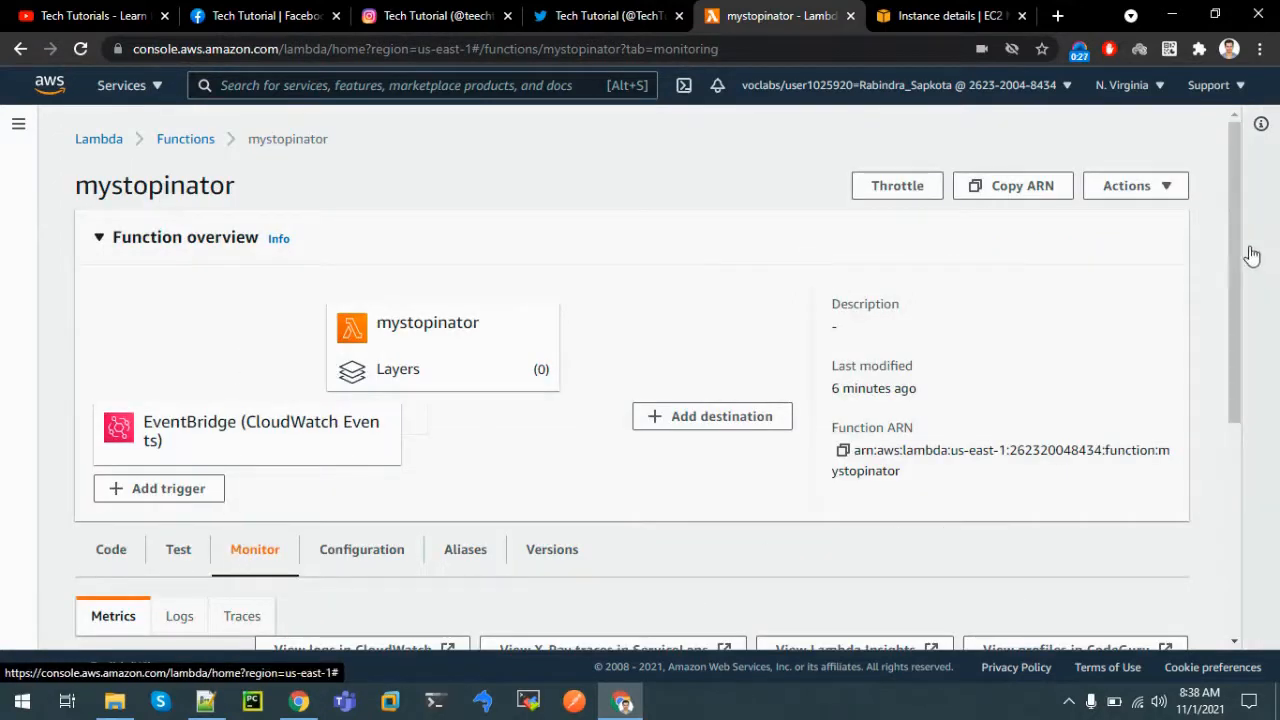
drag(1237, 271, 1220, 405)
scroll(1218, 405, down, 1)
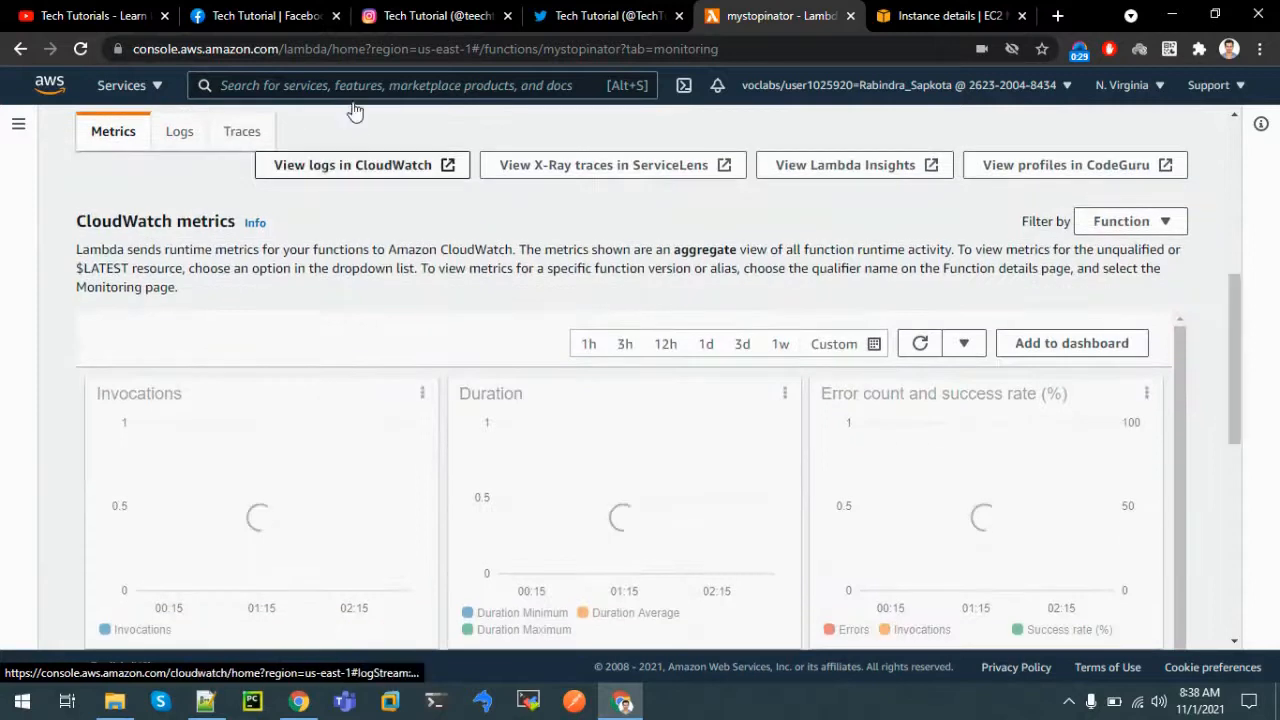
click(174, 135)
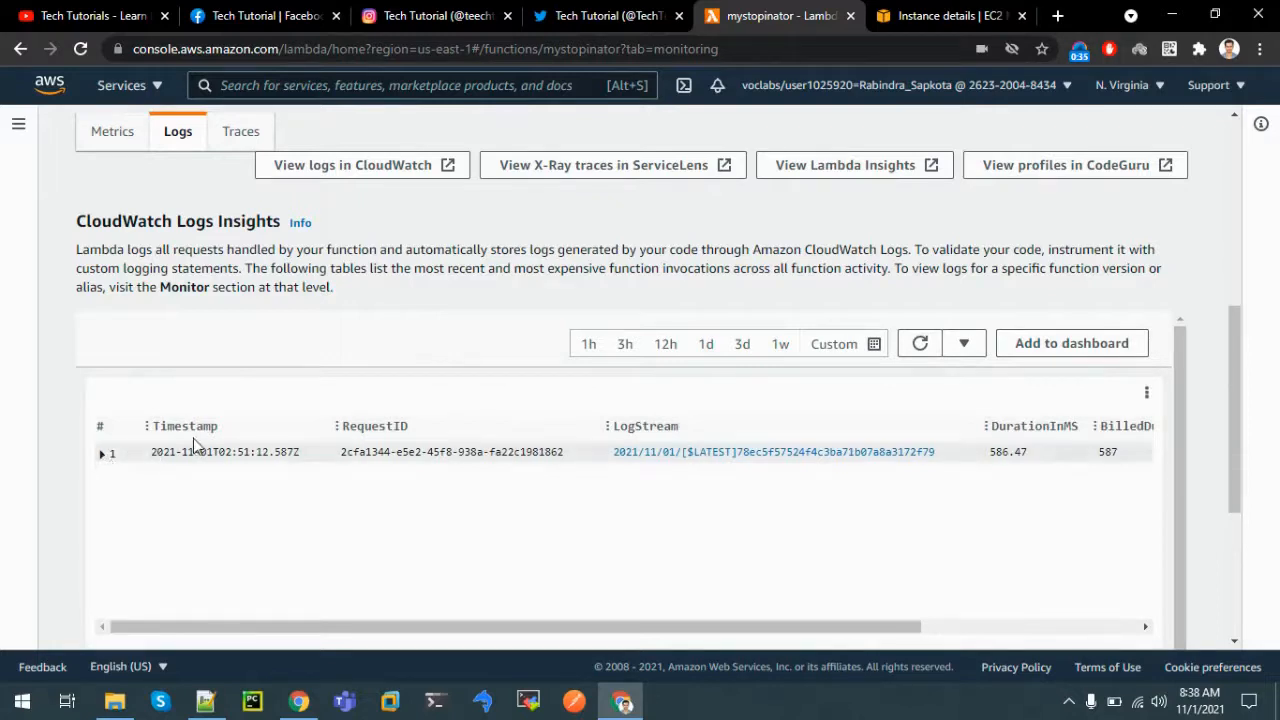
click(101, 455)
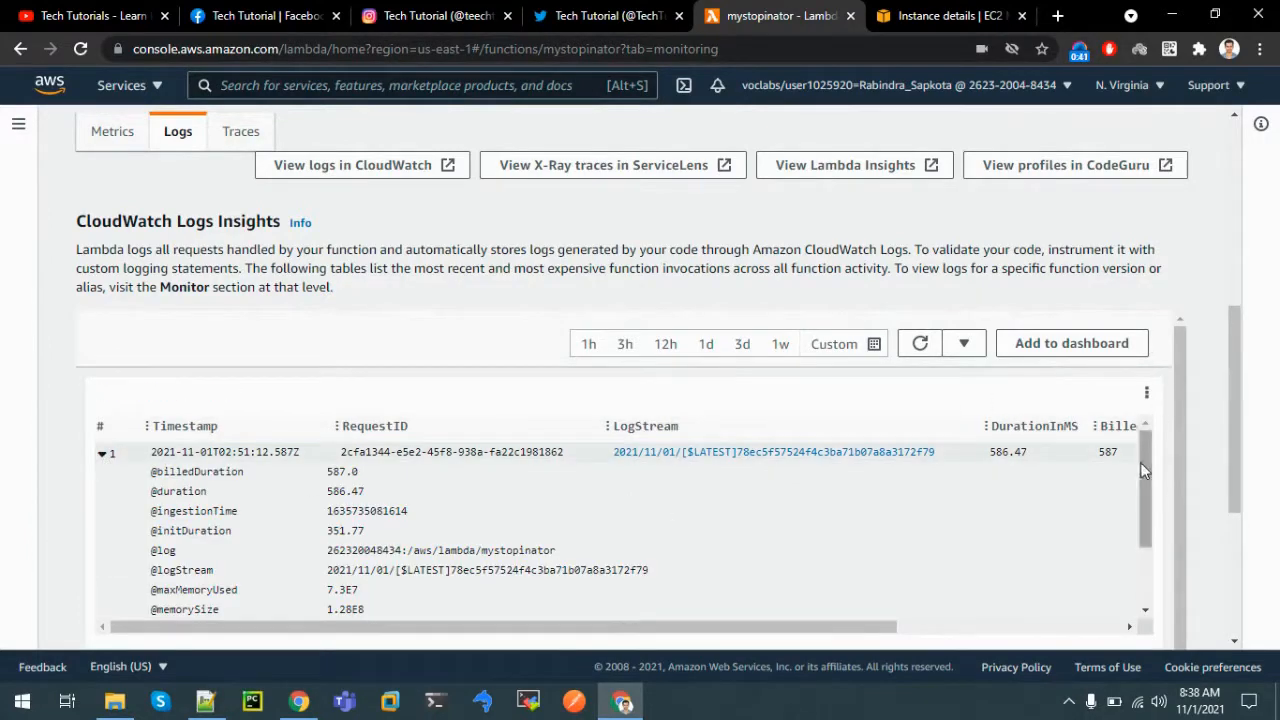
drag(1143, 465, 1163, 568)
drag(1168, 518, 1162, 497)
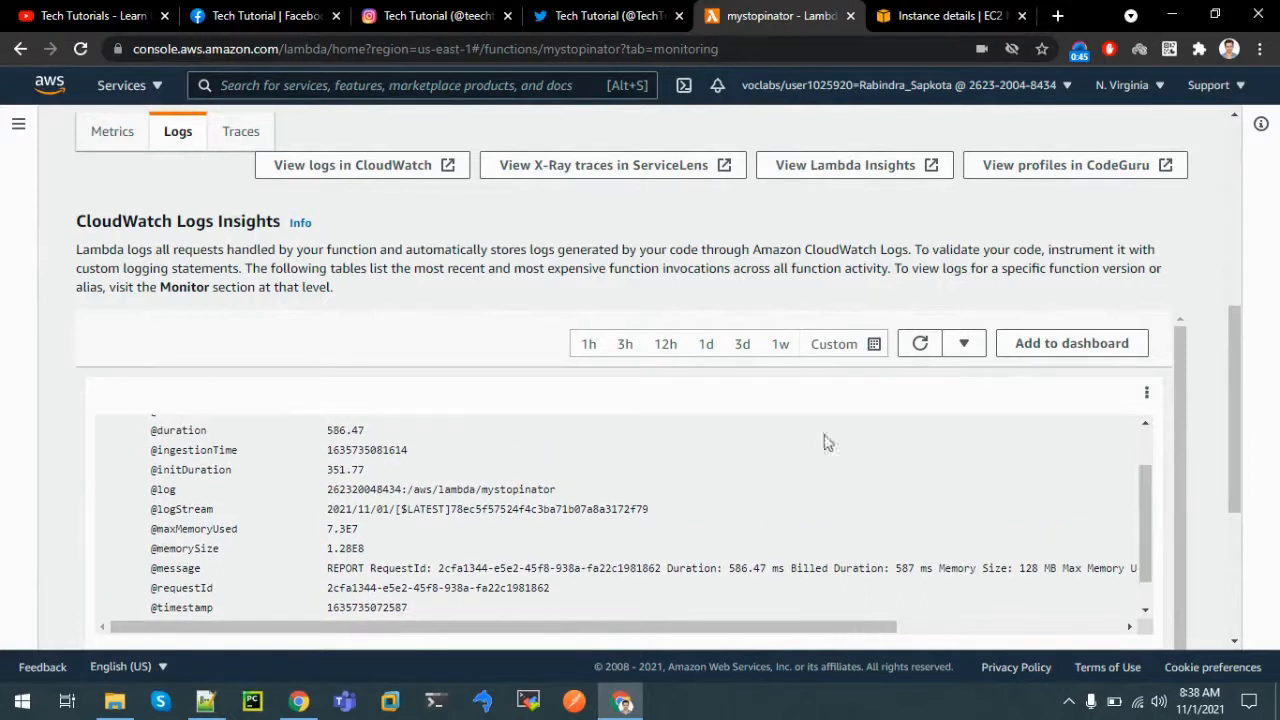
drag(375, 489, 483, 507)
double_click(490, 490)
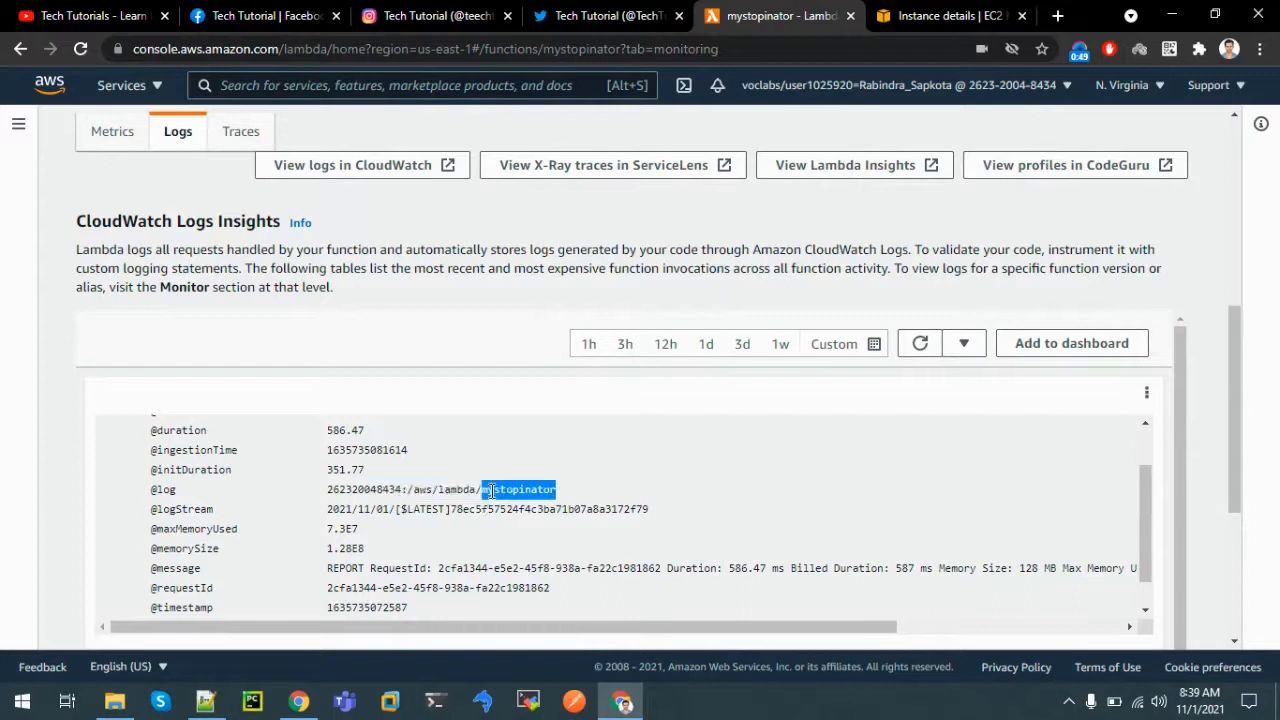